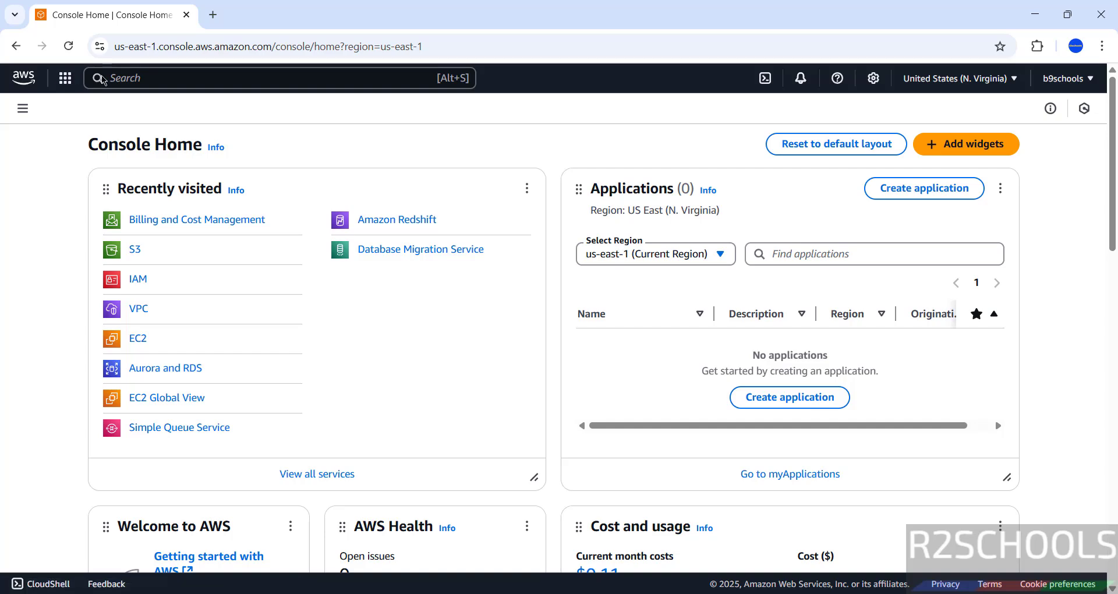
Search for the ec2 service and open its dashboard
click(129, 76)
text(ec2)
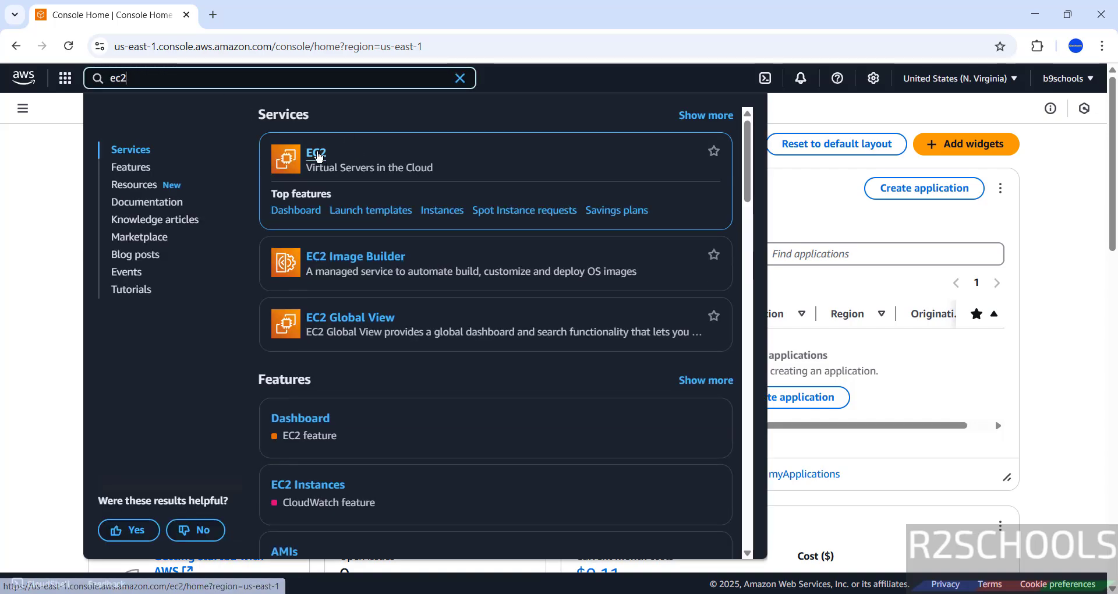
click(321, 153)
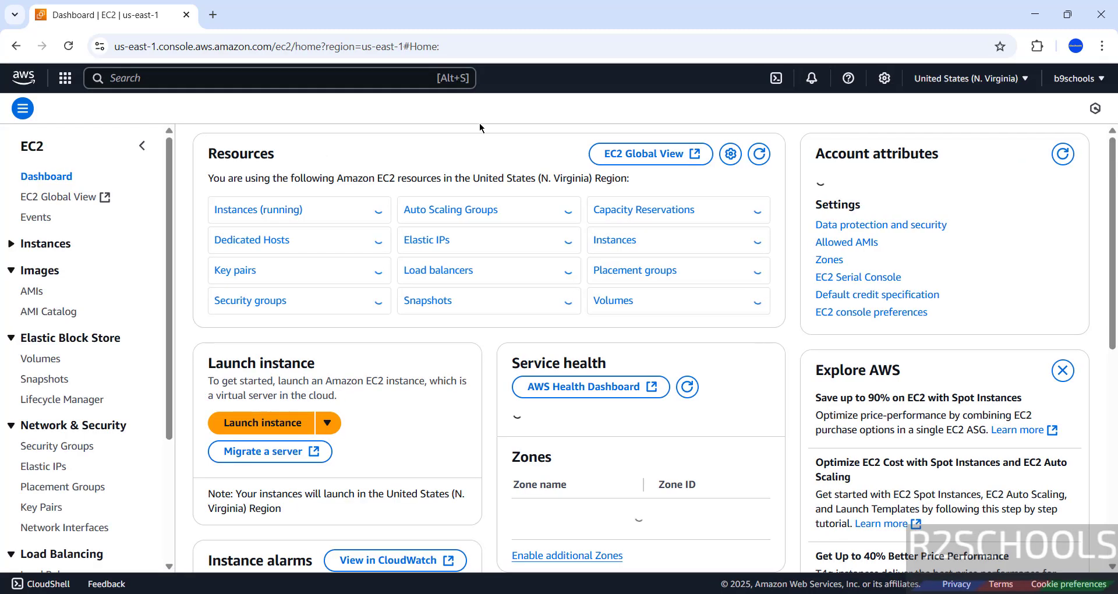
Review the list of AWS regions available to the account, from the United States through South America
click(1005, 86)
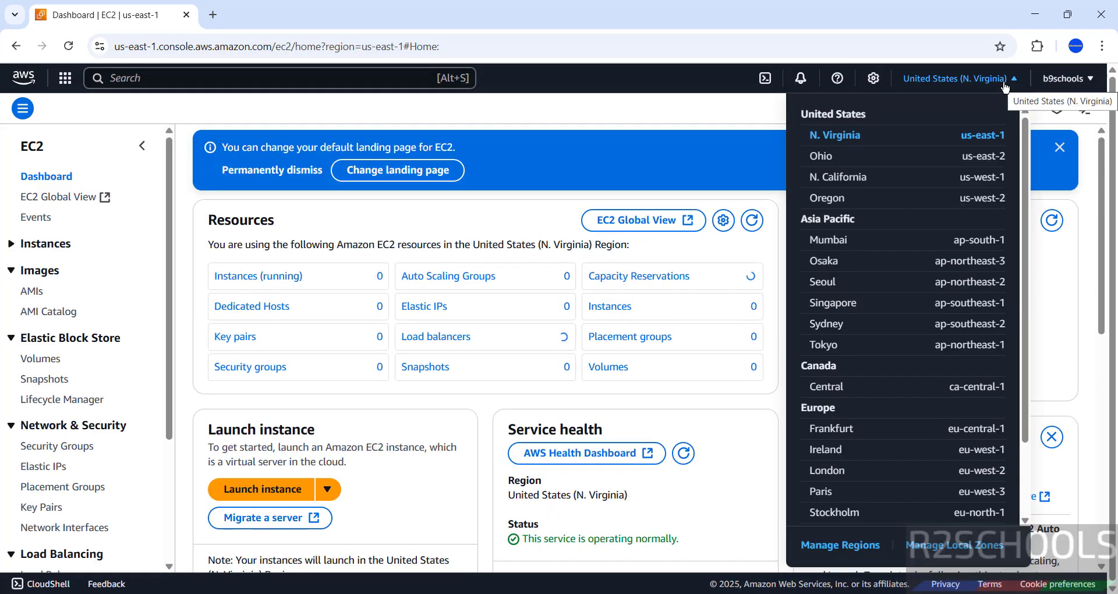
scroll(866, 382, down, 3)
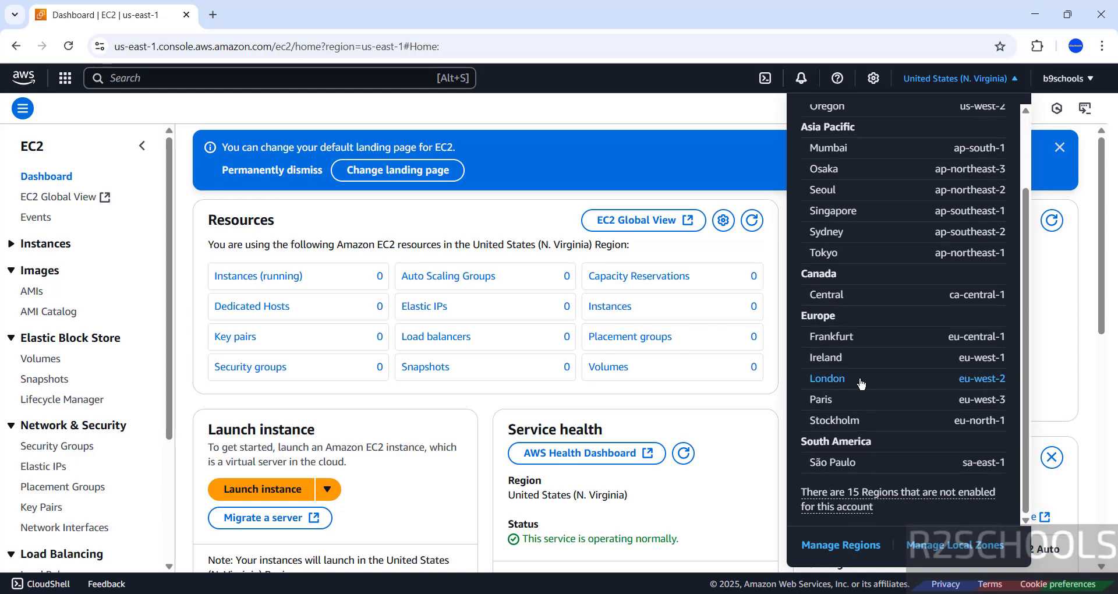
scroll(862, 385, up, 3)
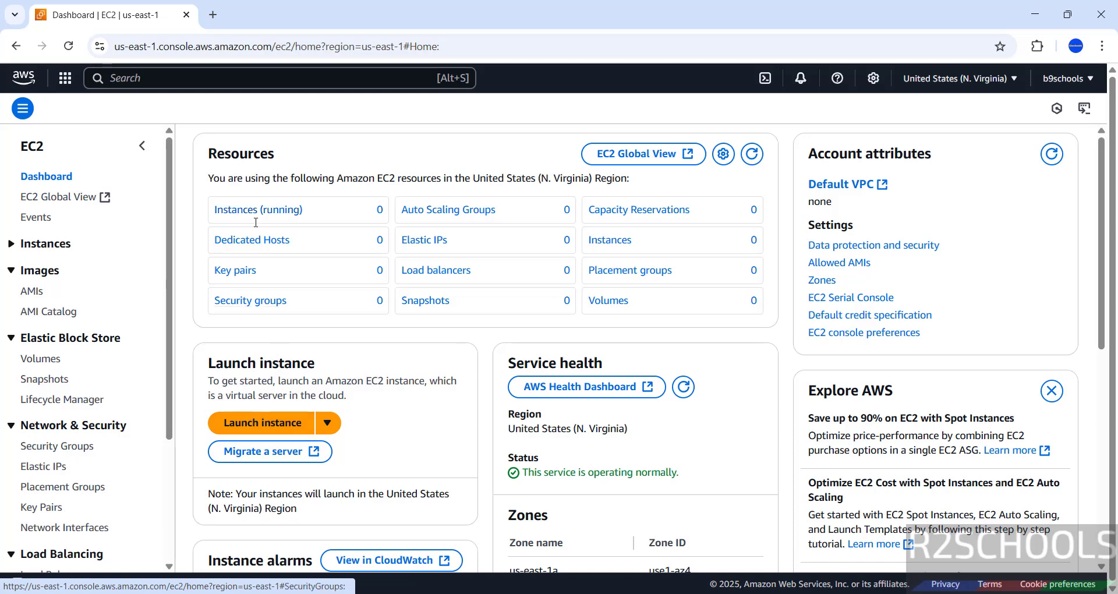
Start launching a new instance from the running instances list and name it debian12ec2
click(245, 205)
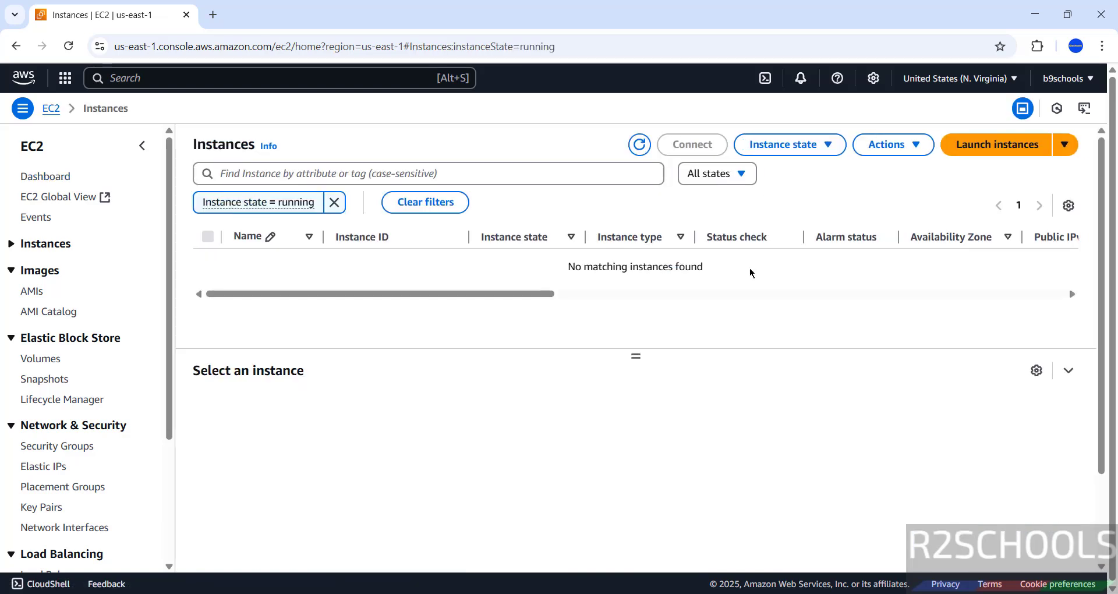
click(1032, 155)
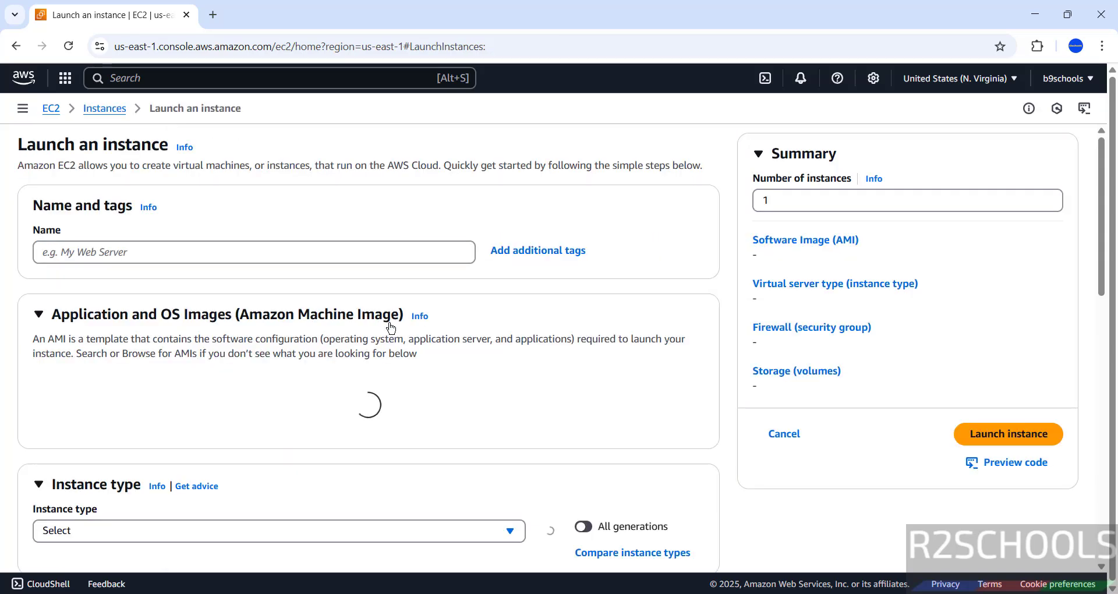
click(188, 254)
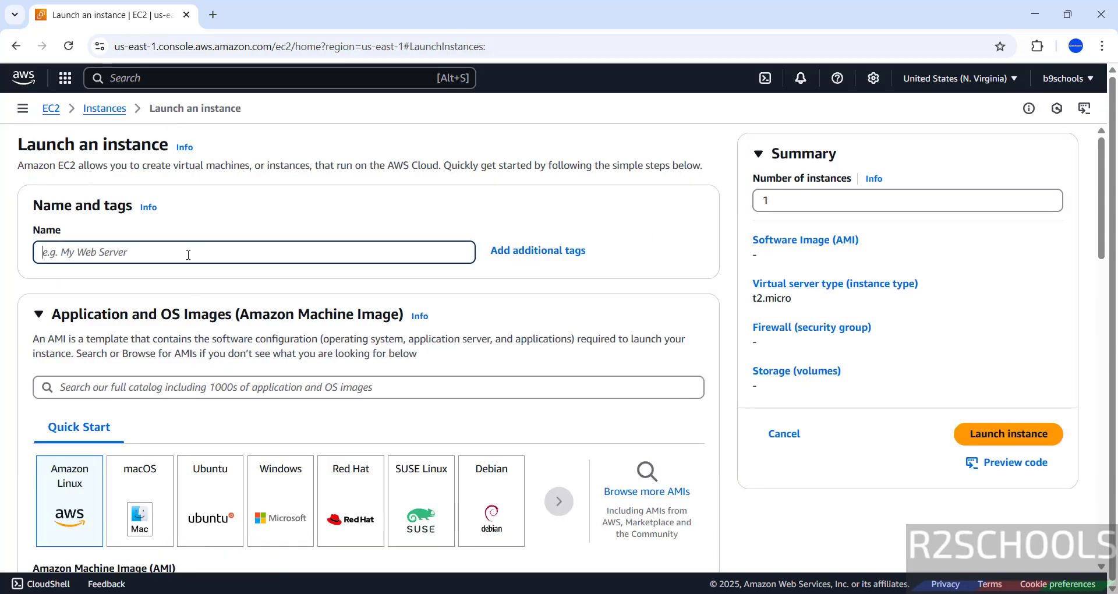
text(debian12ec2)
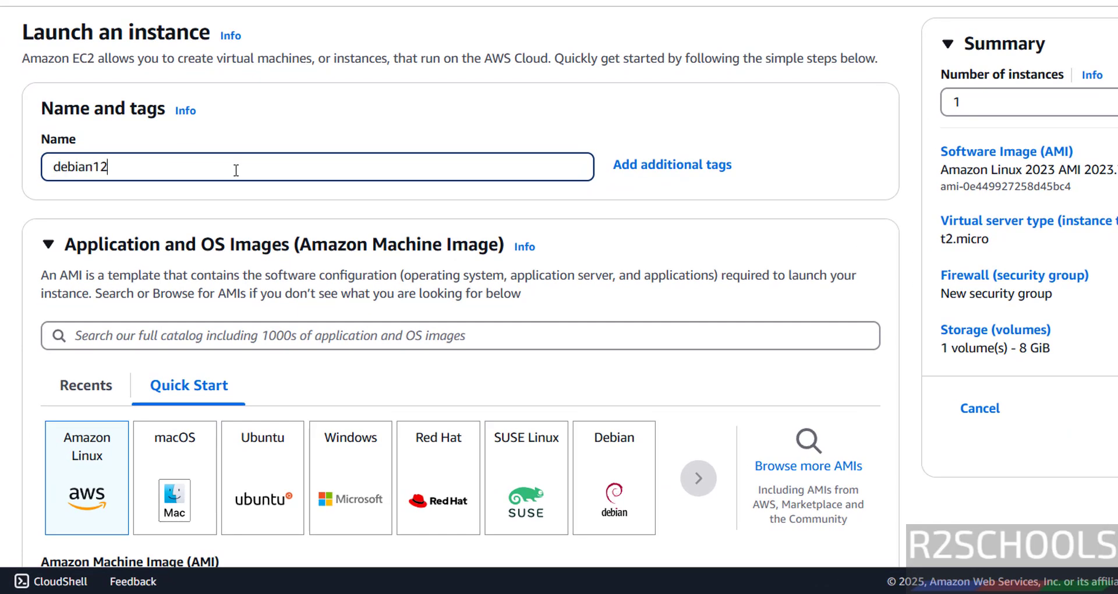
scroll(620, 209, down, 3)
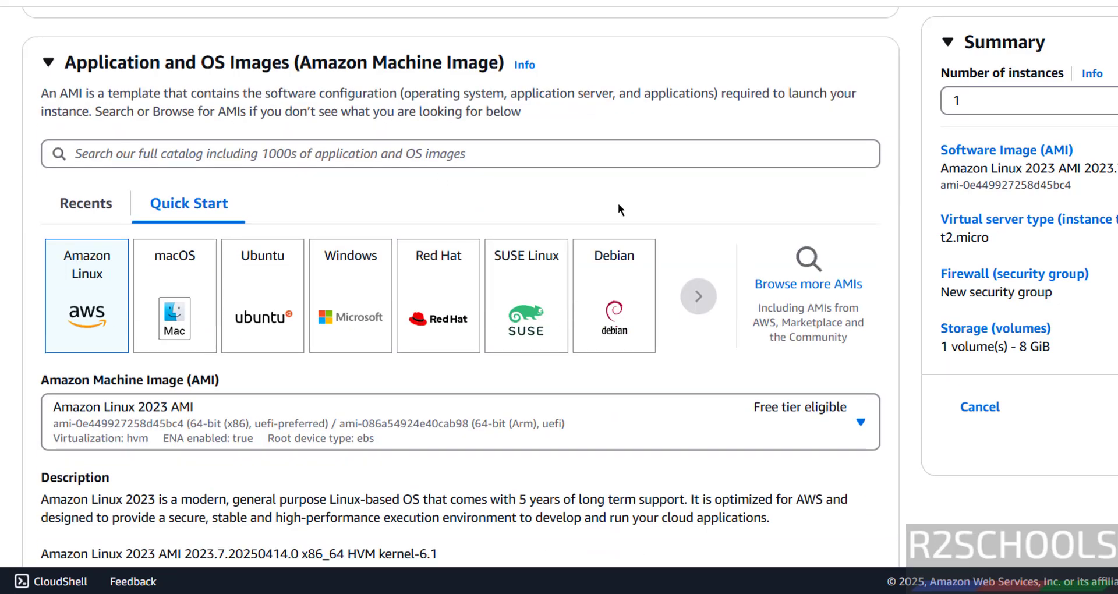
scroll(162, 67, up, 3)
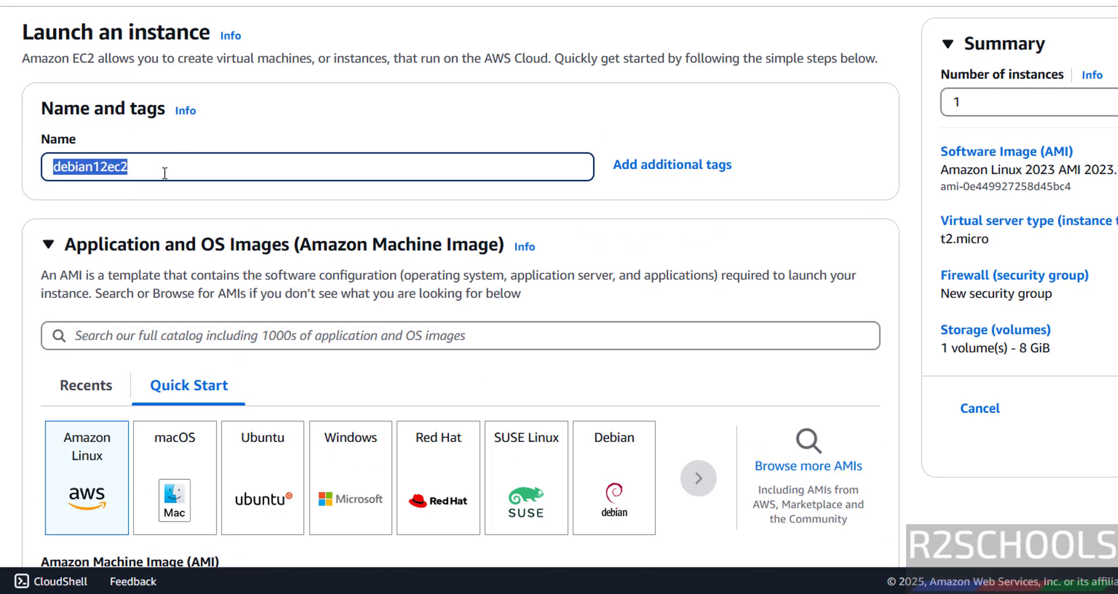
click(215, 166)
drag(215, 166, 4, 175)
Choose the Debian quick-start image, Debian 12 (HVM), SSD Volume Type, with the 64-bit (x86) architecture
scroll(409, 232, down, 5)
scroll(295, 155, up, 3)
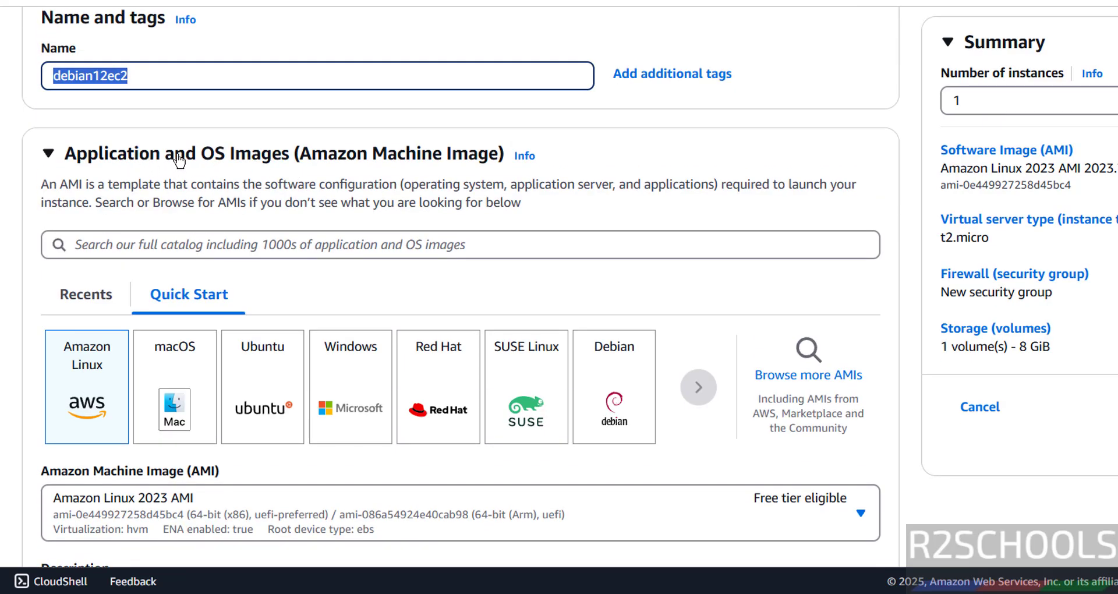
scroll(394, 236, down, 2)
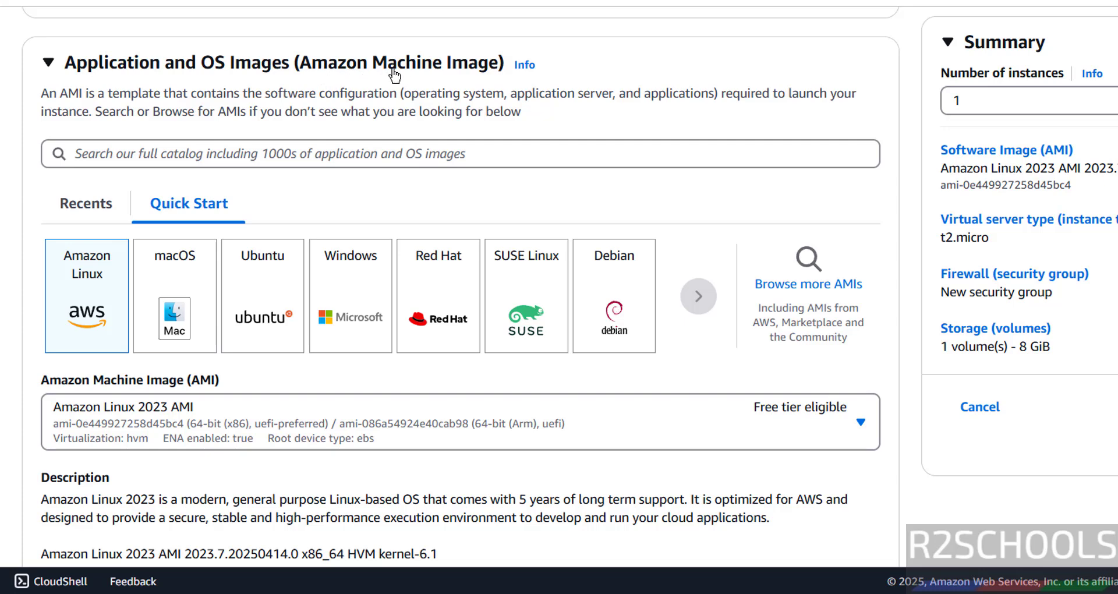
click(606, 298)
scroll(579, 265, down, 4)
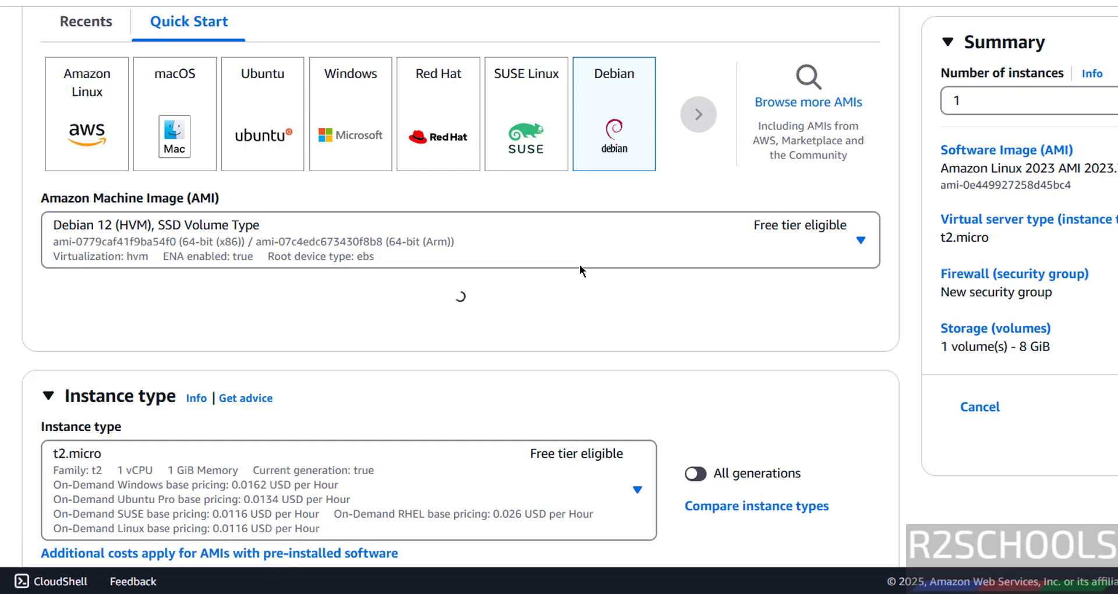
click(448, 239)
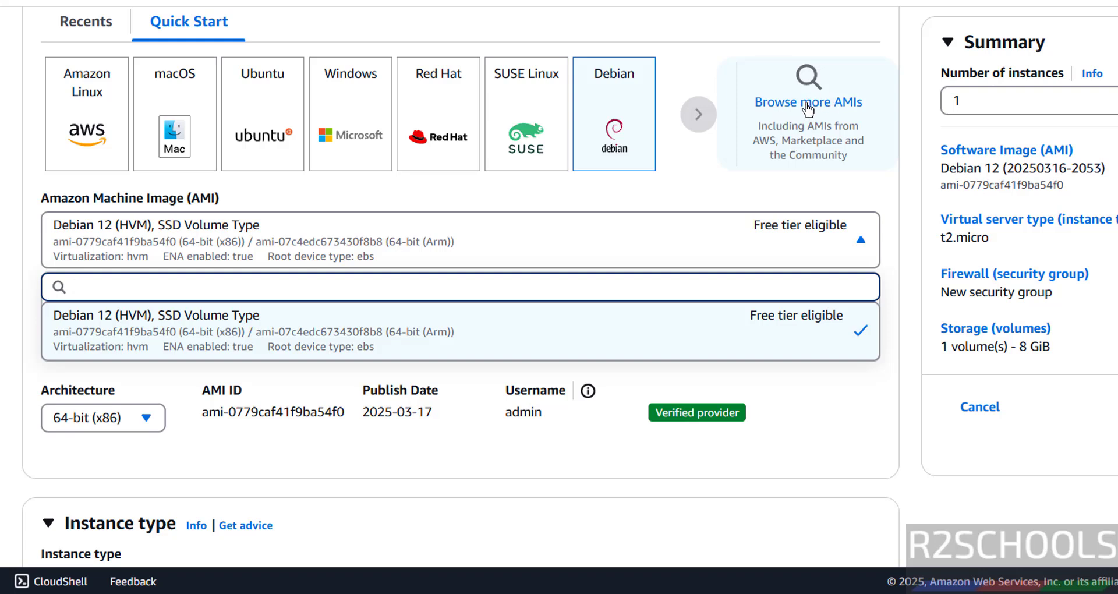
click(117, 251)
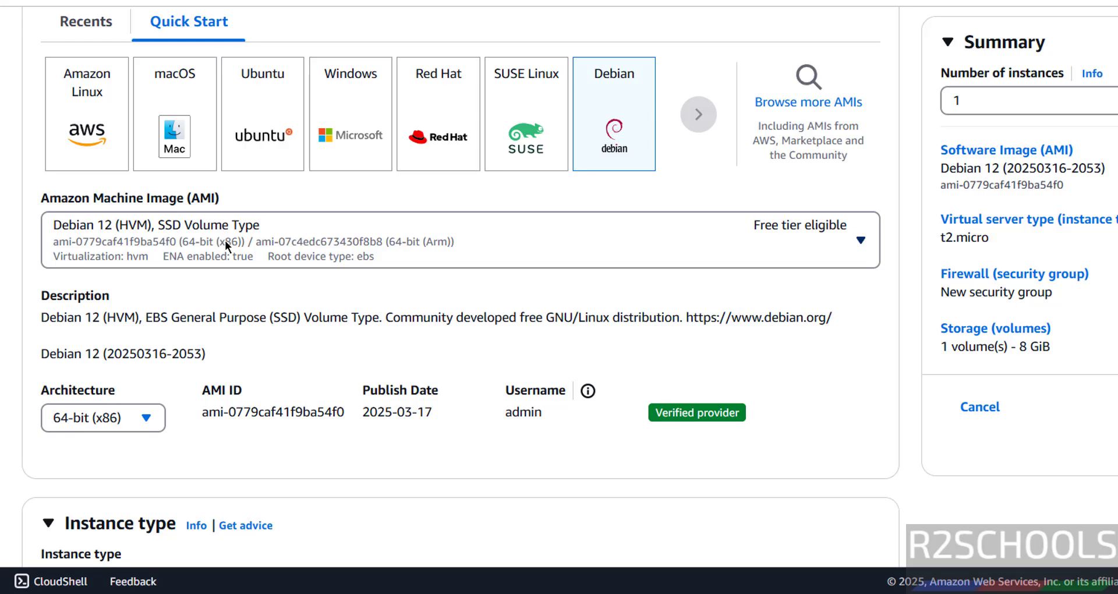
scroll(408, 228, down, 3)
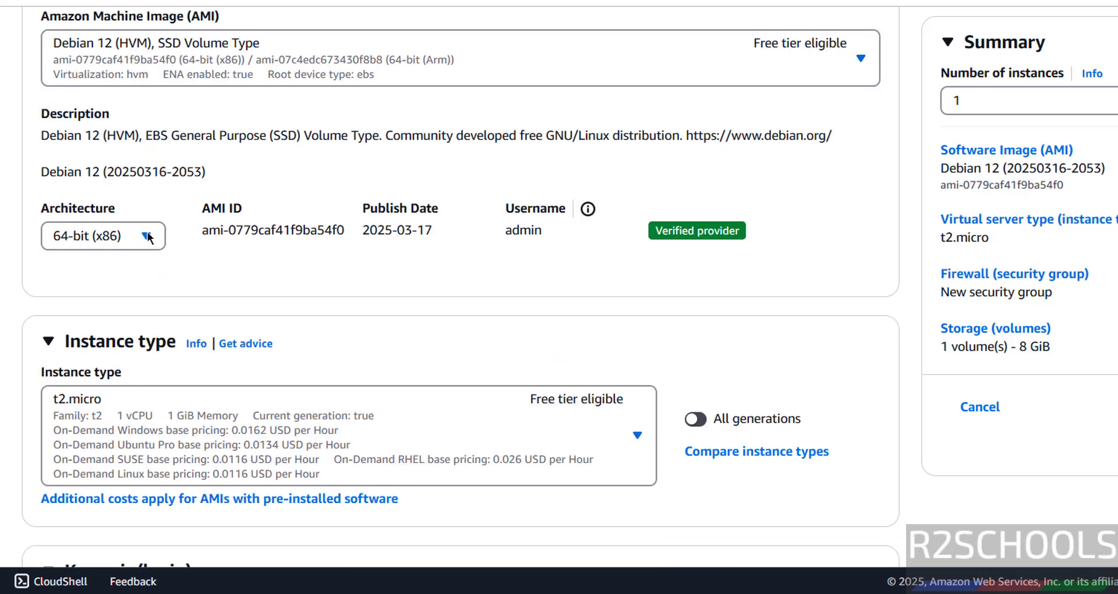
click(110, 237)
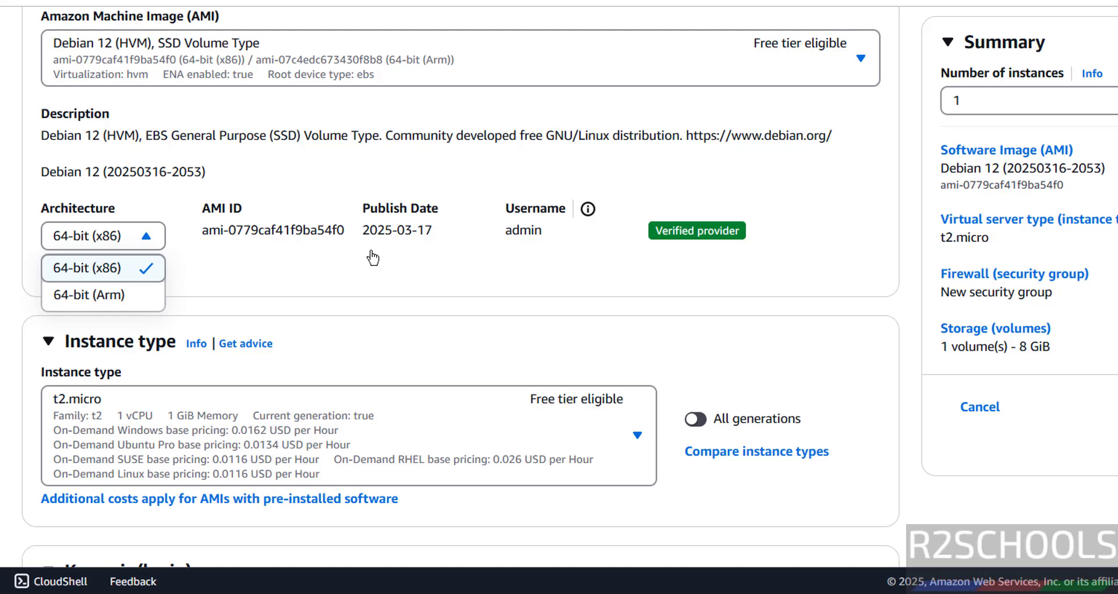
Browse the available instance types and their pricing, keeping t2.micro as the choice
scroll(350, 233, down, 5)
scroll(150, 125, up, 1)
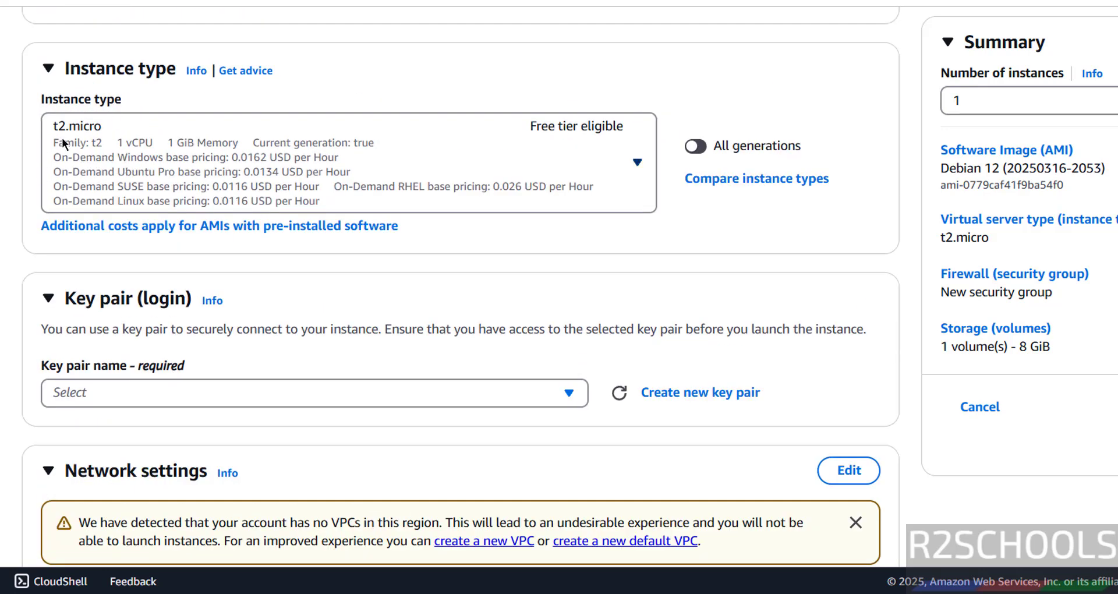
click(88, 143)
scroll(193, 356, down, 5)
scroll(186, 362, down, 2)
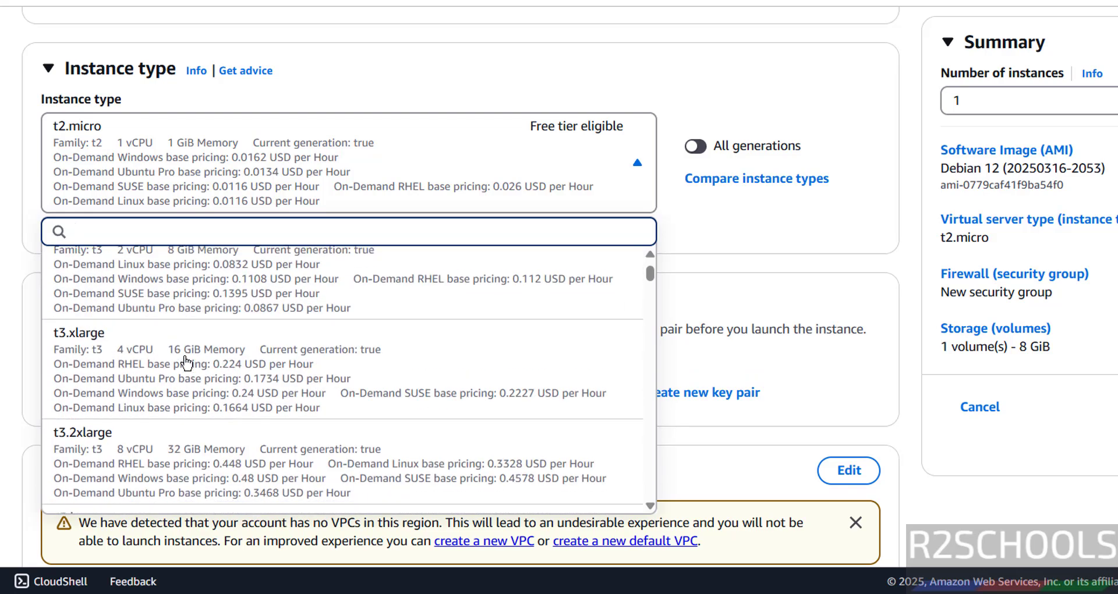
scroll(186, 362, up, 15)
scroll(187, 363, down, 2)
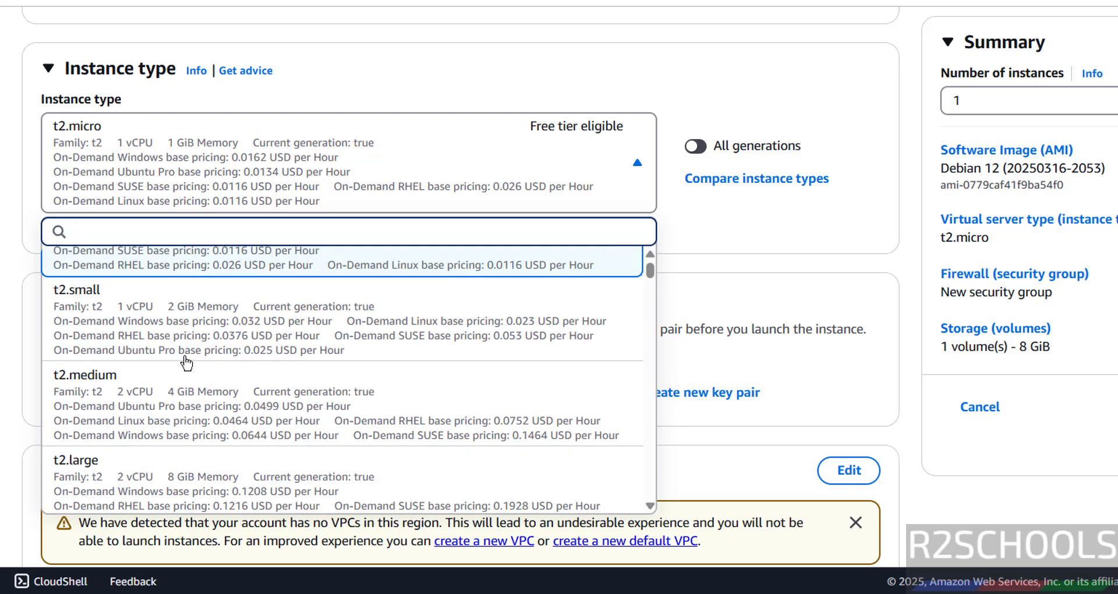
scroll(186, 362, up, 3)
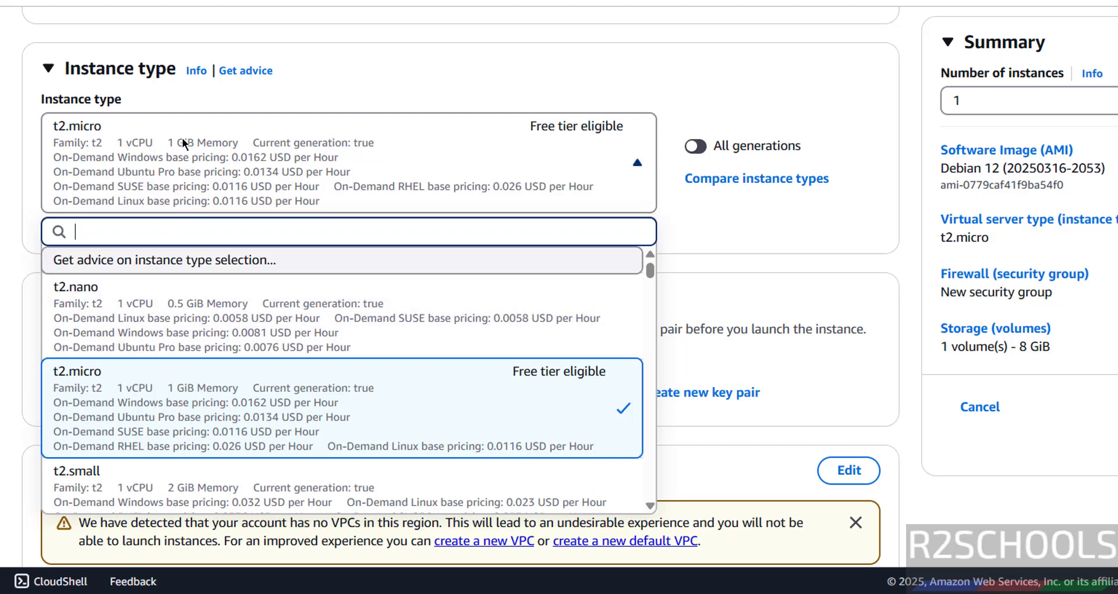
click(325, 81)
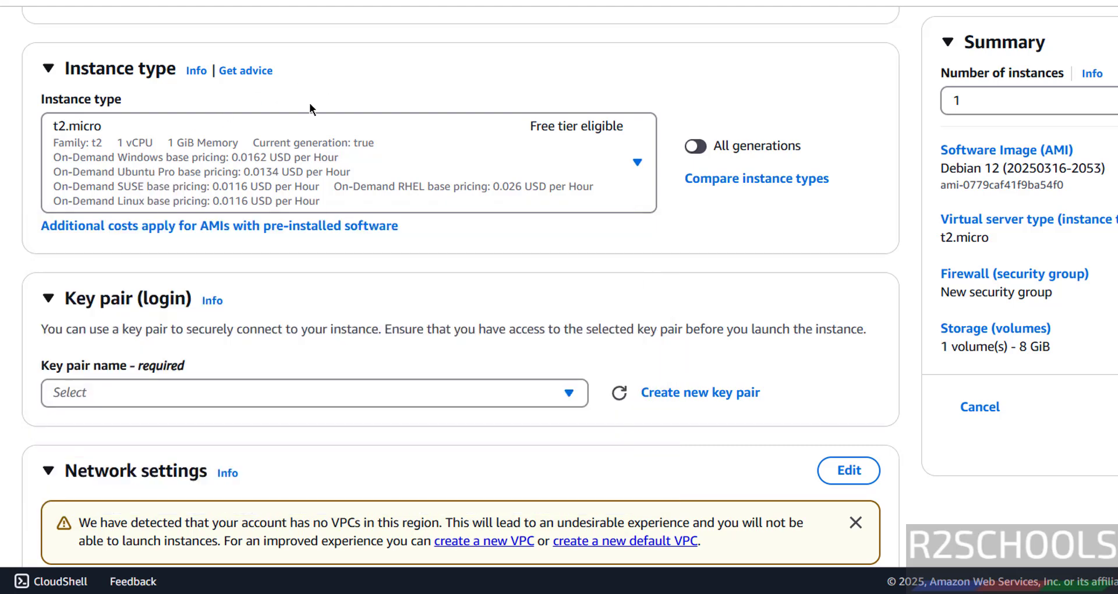
click(280, 150)
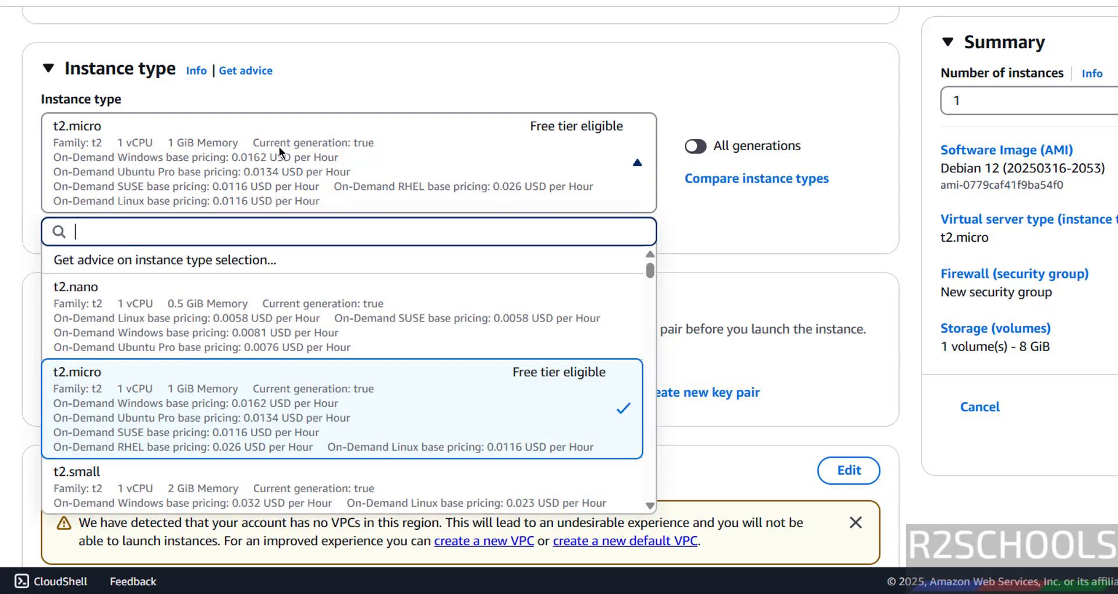
click(279, 149)
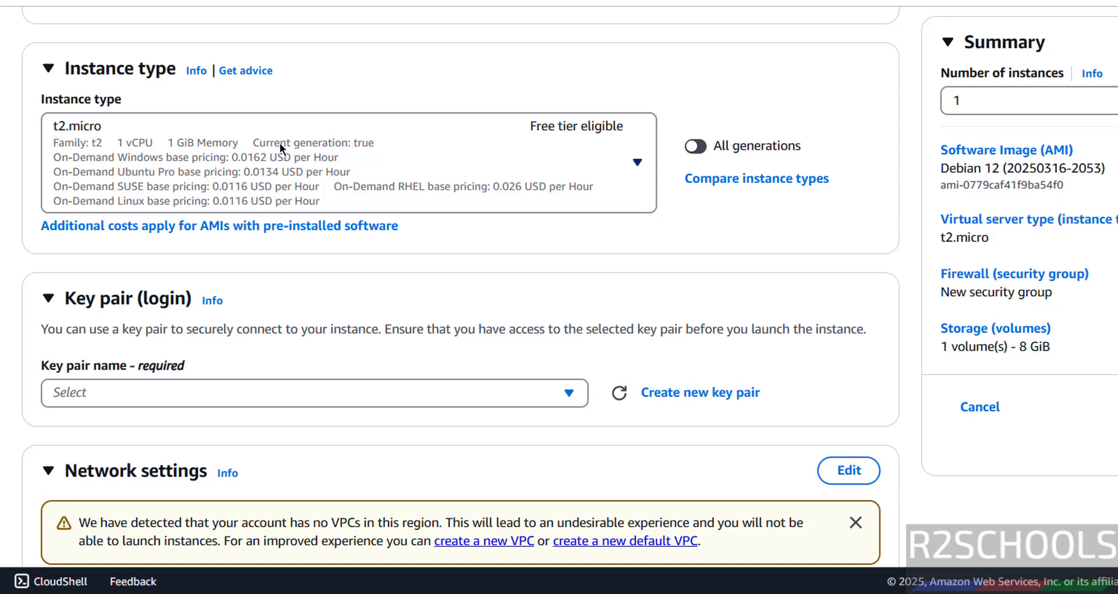
Create a new key pair named debian12ec2 with the RSA type and .pem private key format for the instance login
scroll(187, 197, down, 3)
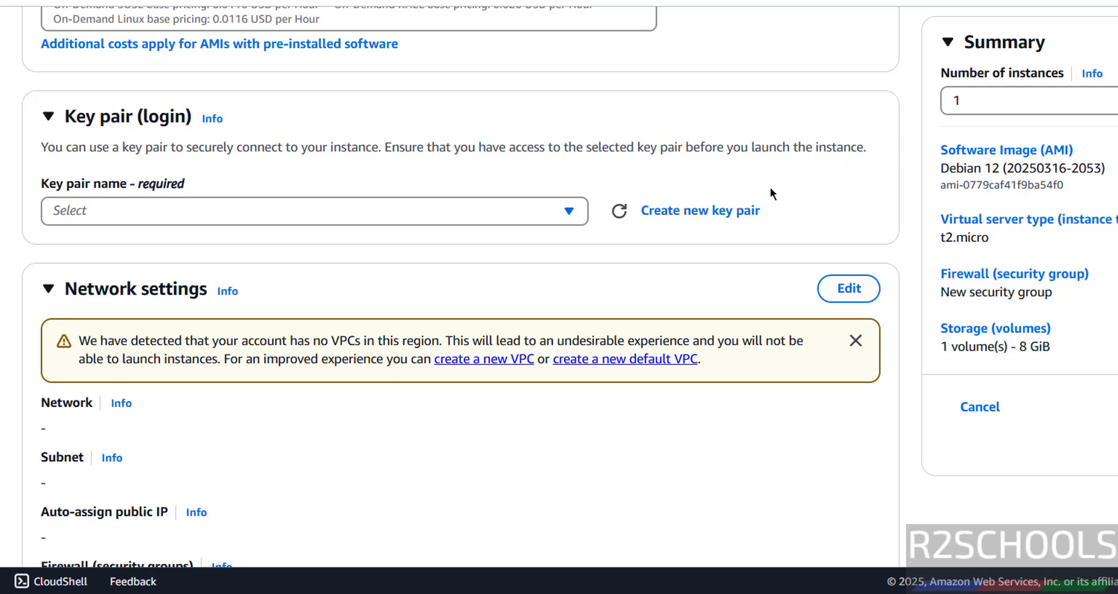
click(571, 209)
click(571, 209)
click(692, 212)
click(556, 132)
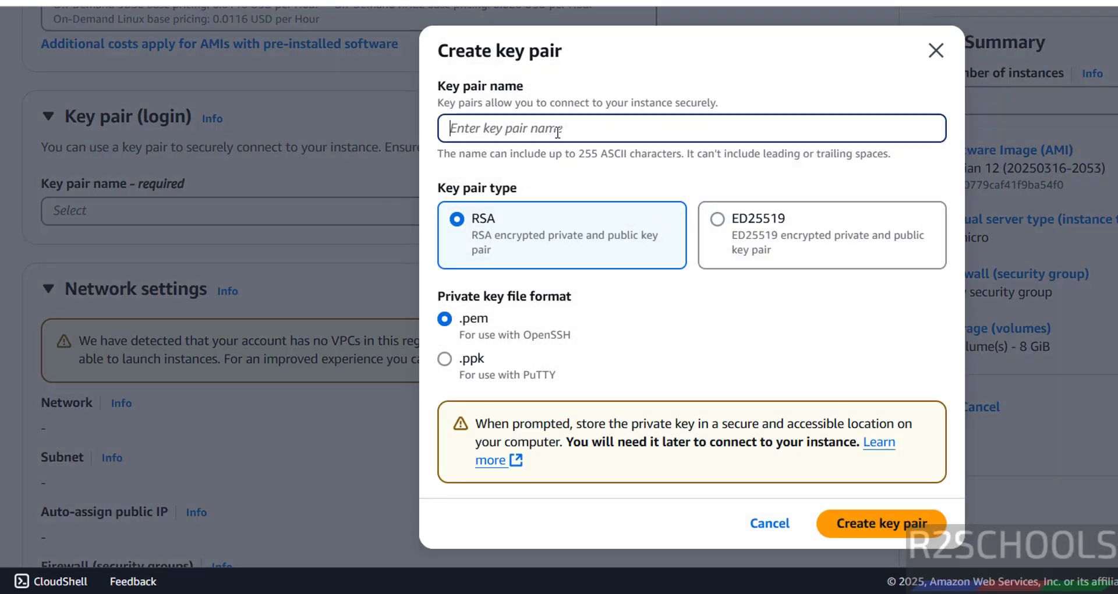
text(debian12ec2)
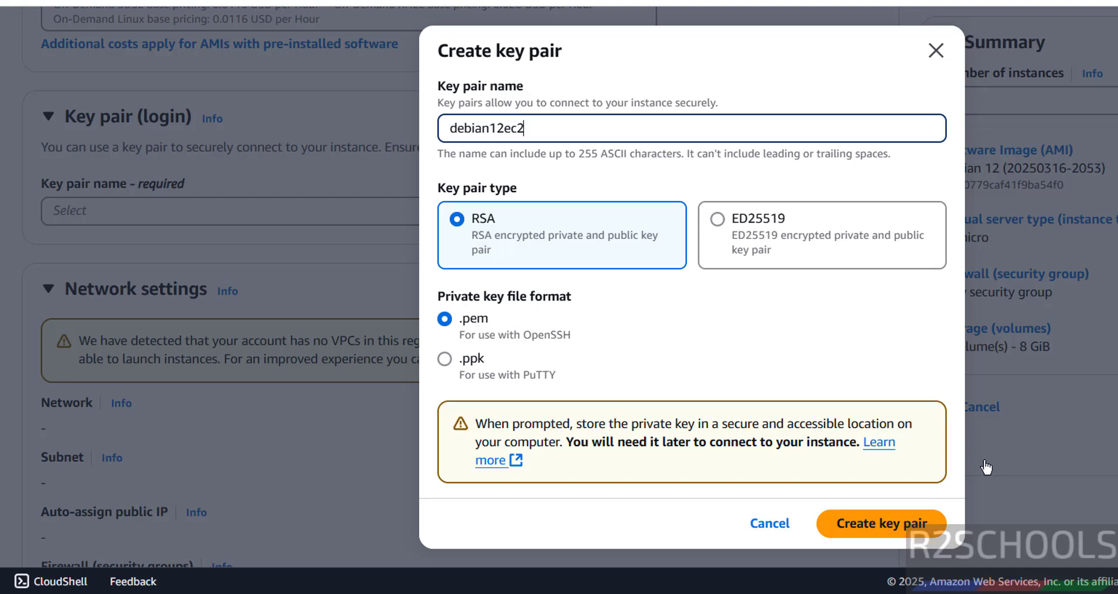
click(895, 527)
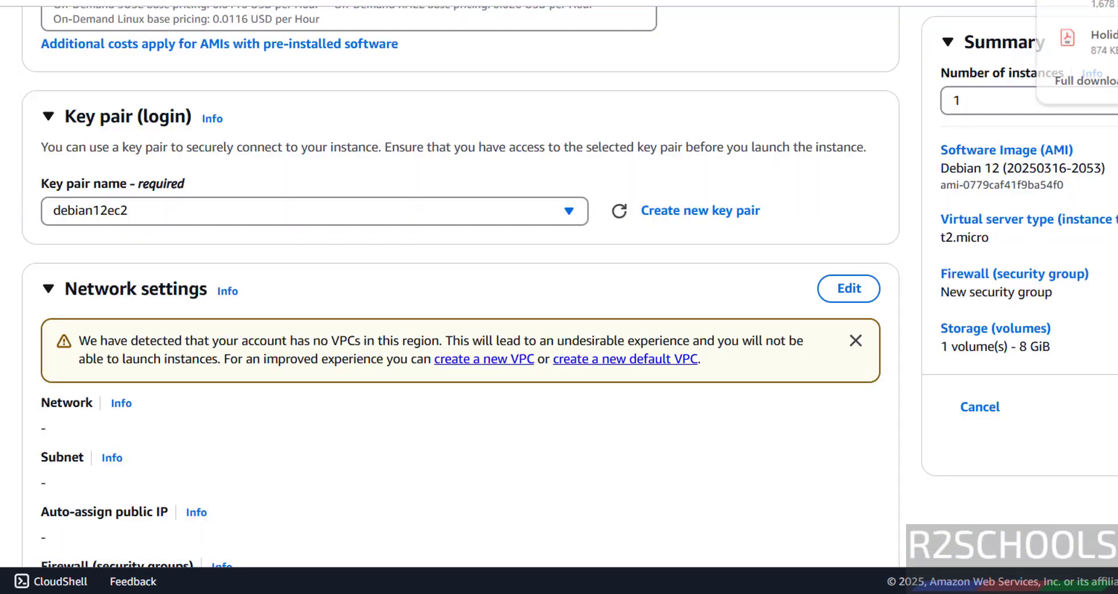
Make the network settings editable and check the choices for VPC, subnet and auto-assign public IP
scroll(415, 173, down, 5)
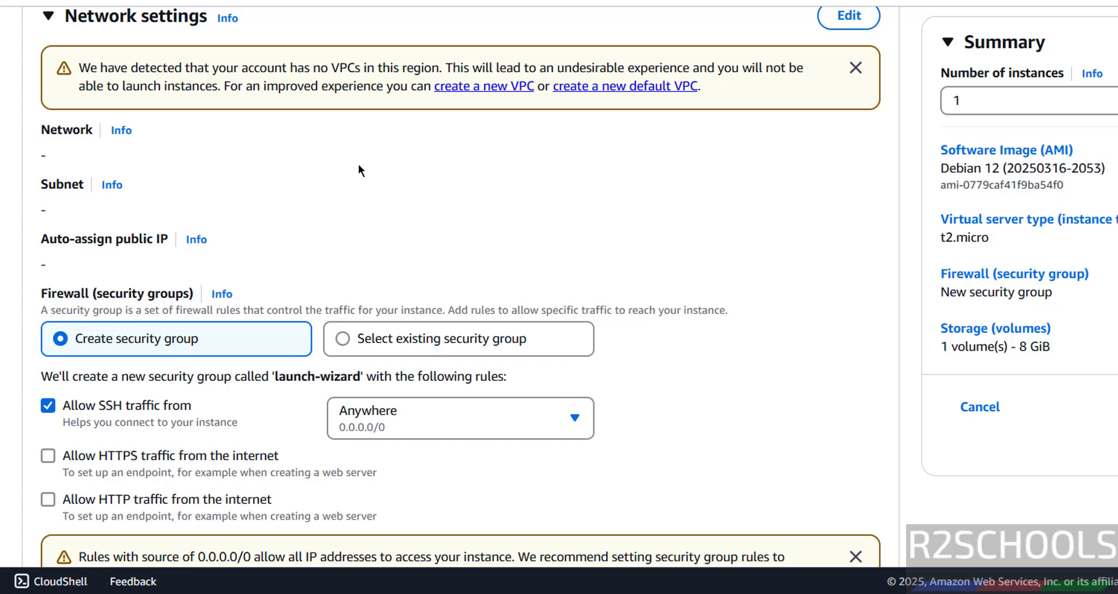
scroll(358, 165, up, 2)
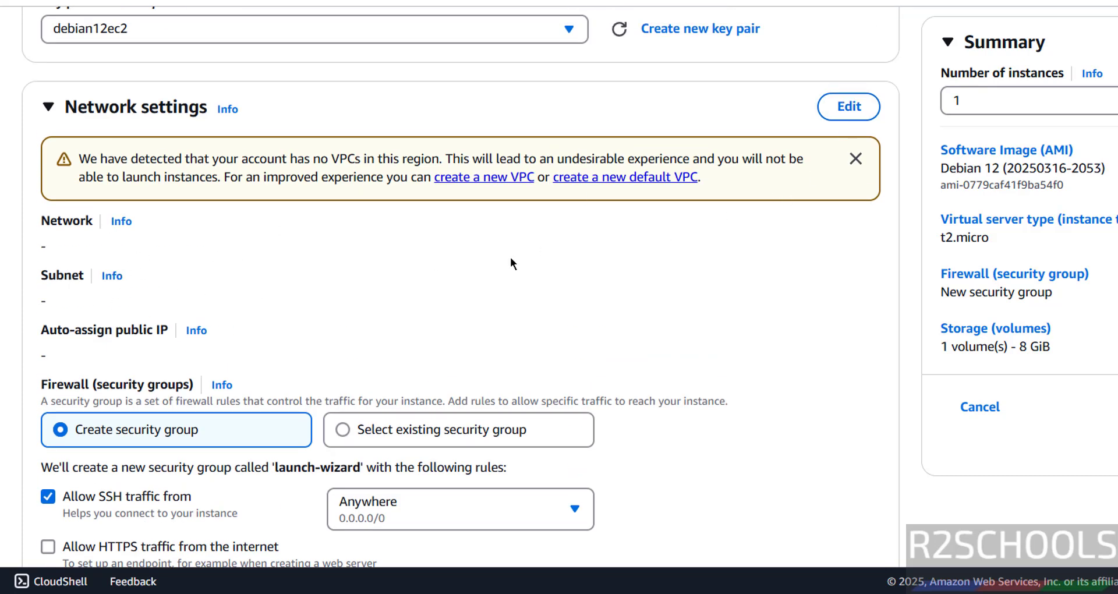
click(852, 110)
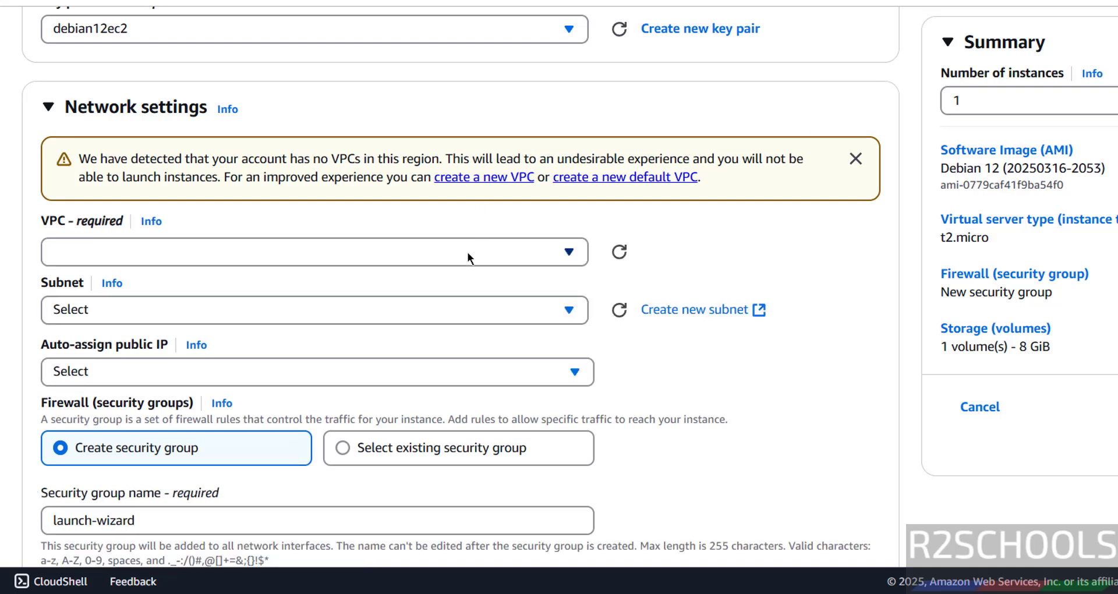
click(569, 260)
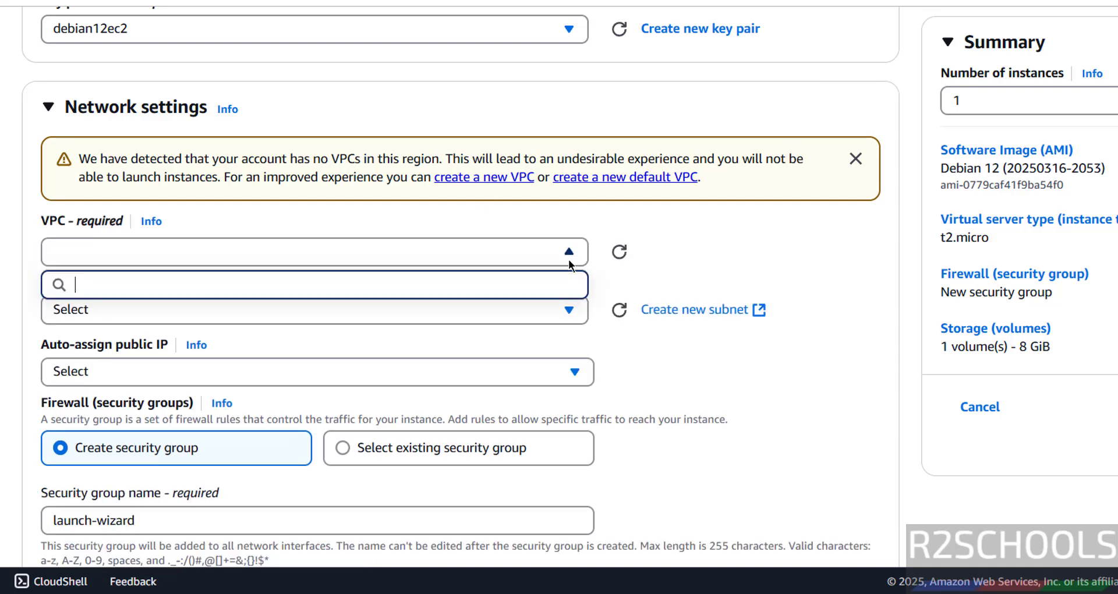
click(644, 252)
click(532, 310)
click(535, 321)
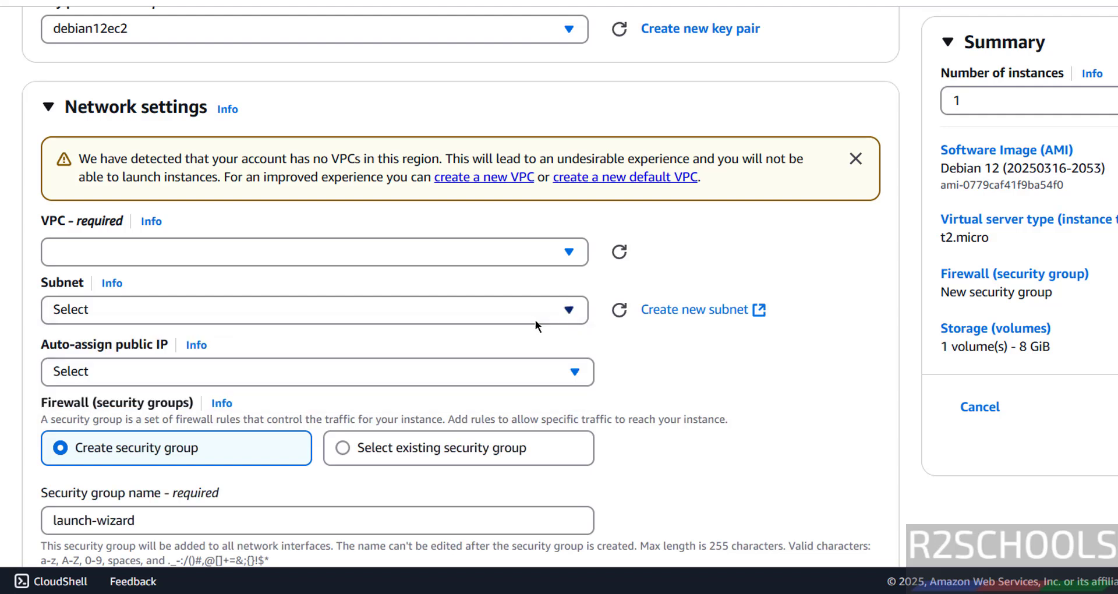
click(536, 373)
click(694, 351)
Check the selected region, then search the console for vpc and open the VPC service in a new browser tab
click(956, 79)
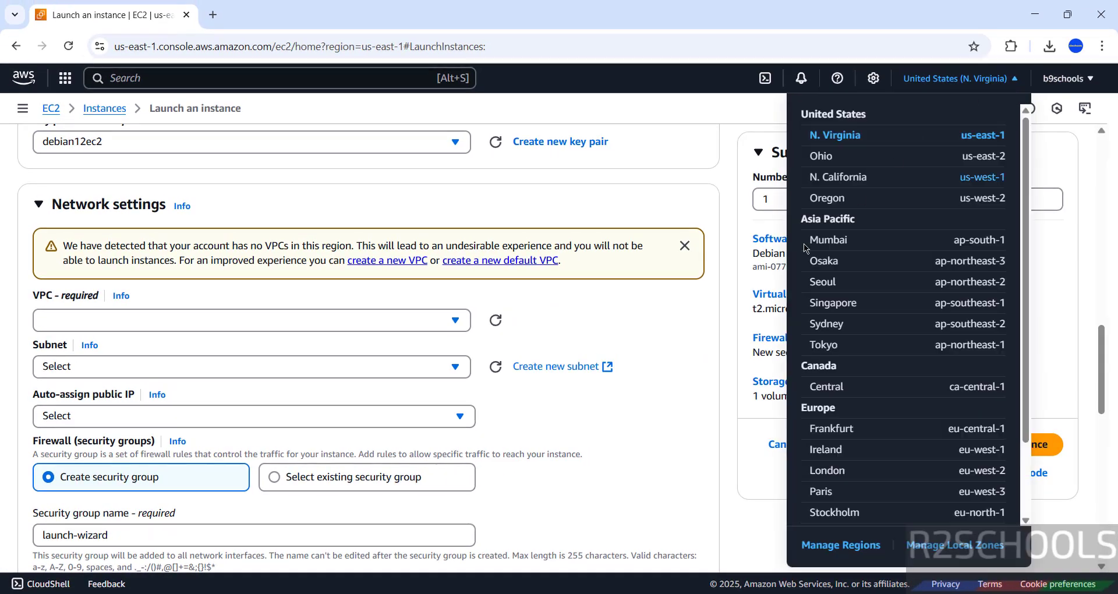
click(727, 333)
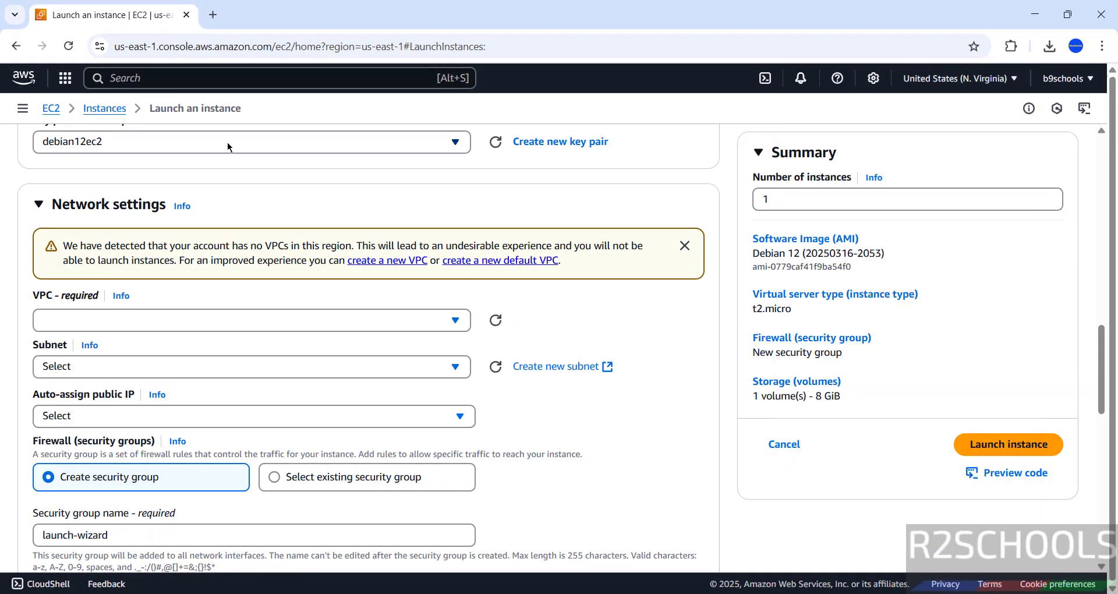
click(114, 78)
text(vpc)
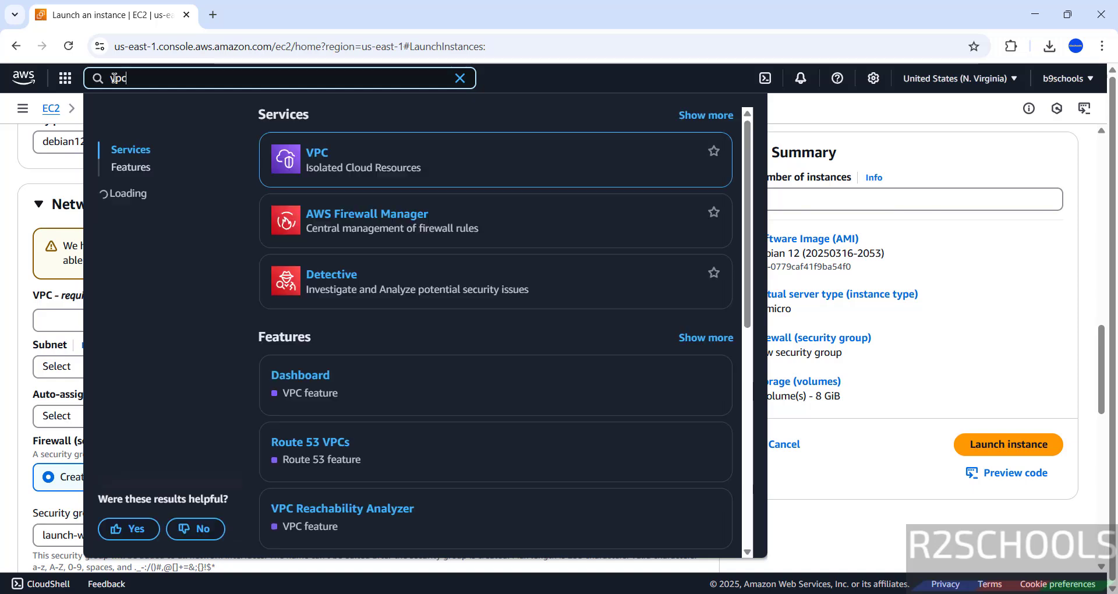
right_click(326, 156)
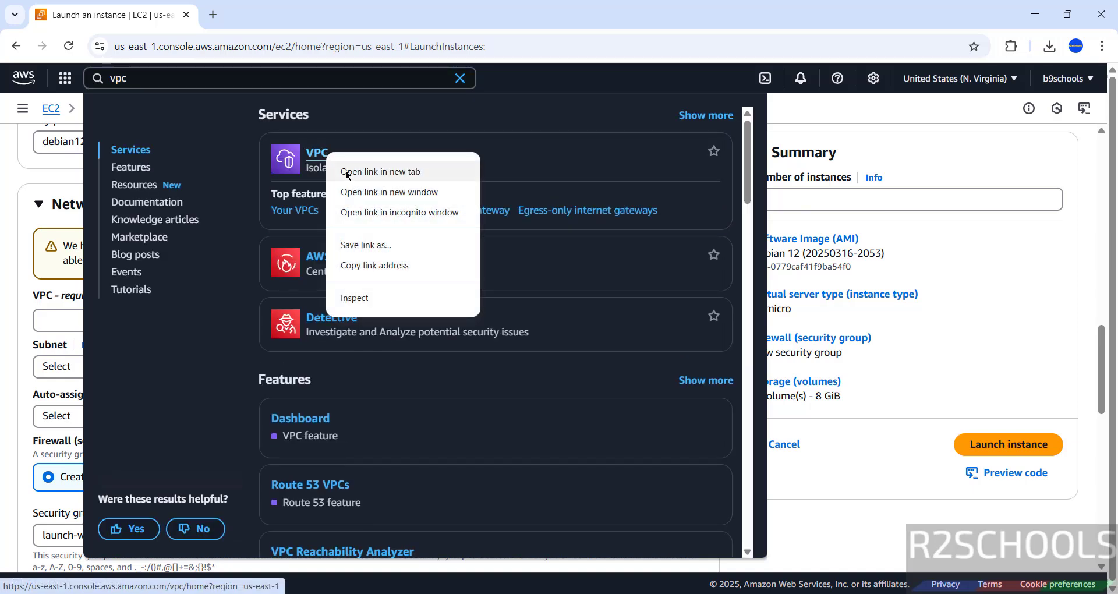
click(348, 172)
click(274, 9)
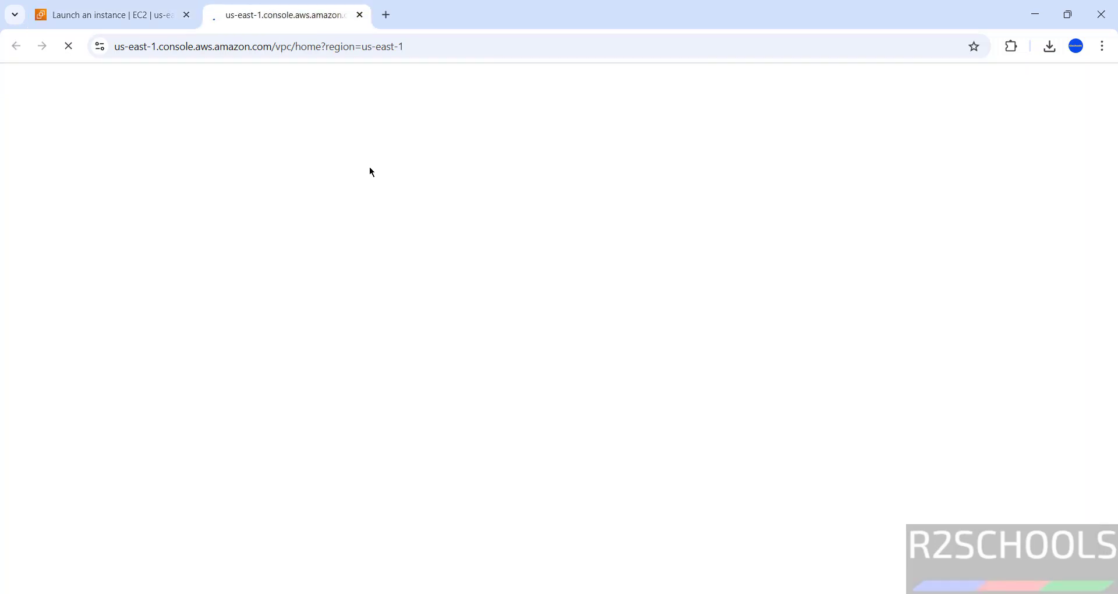
Compare the region of the launch page with the VPC console, choosing N. Virginia (us-east-1) for the VPC console
click(145, 10)
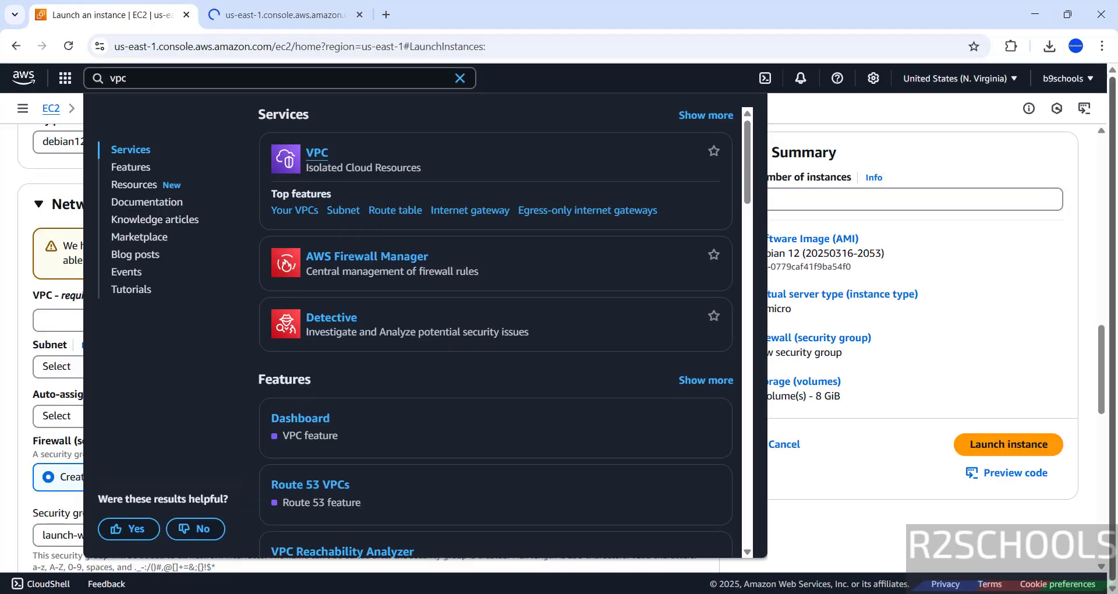
click(990, 78)
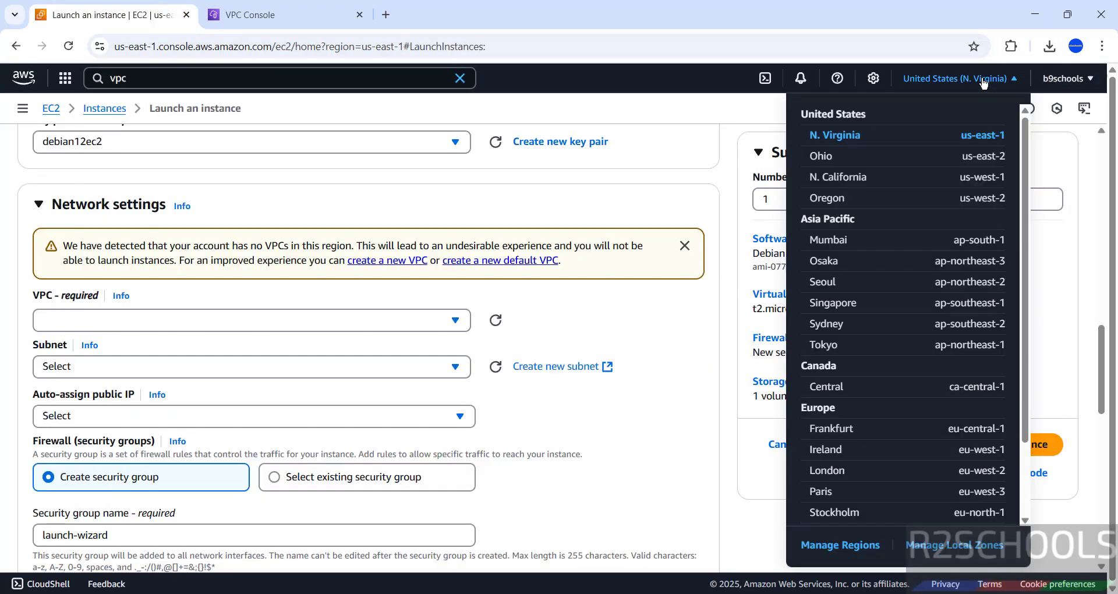
click(280, 15)
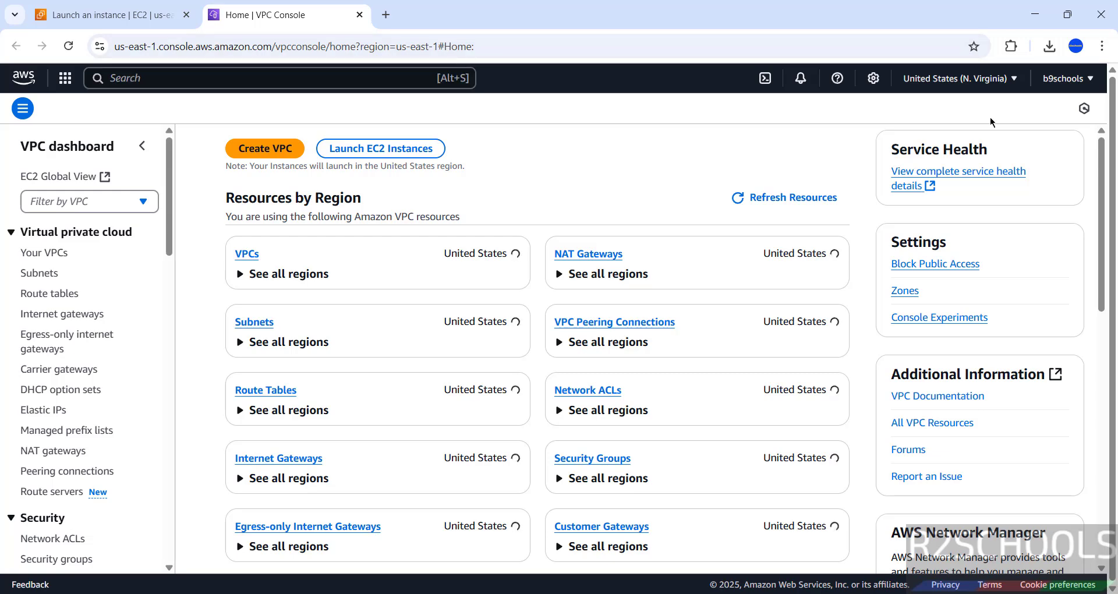
click(975, 83)
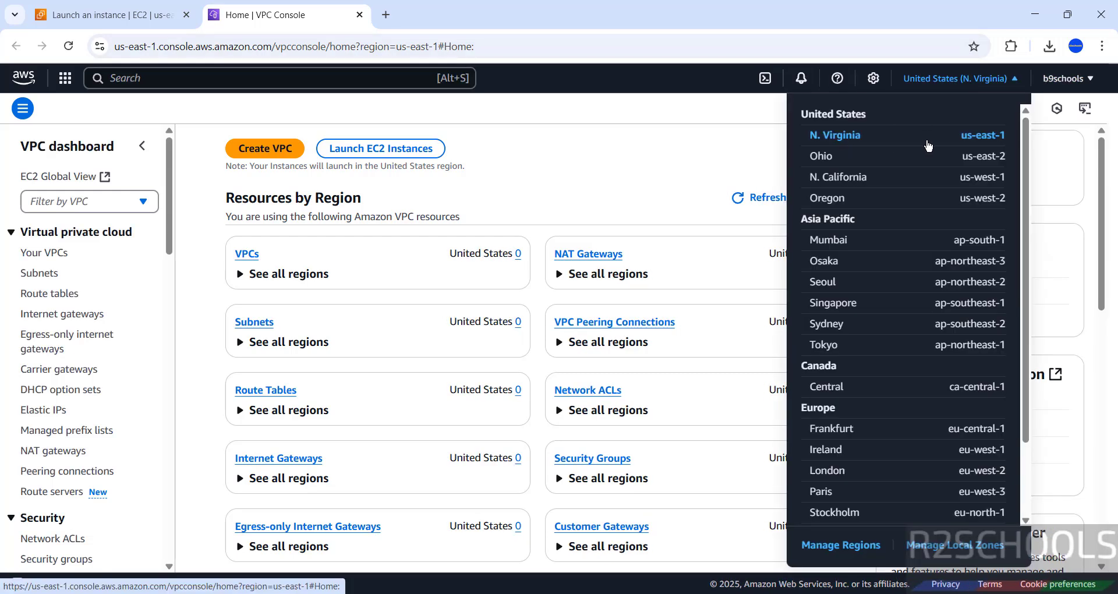
click(913, 137)
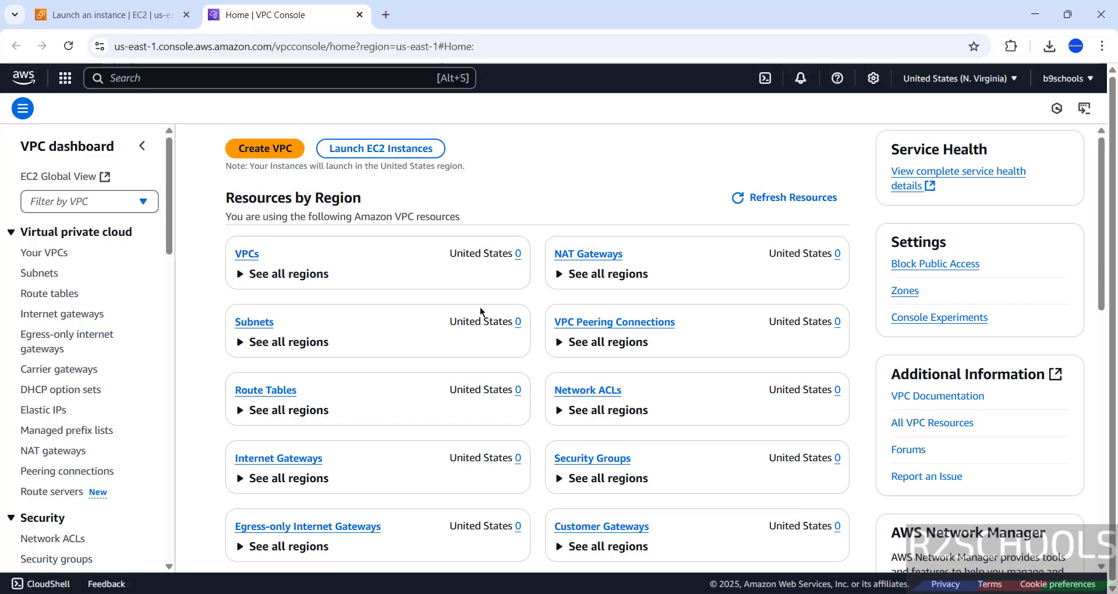
Create a VPC with the VPC and more option, keeping the default name project, the 10.0.0.0/16 block and all other default settings
click(254, 152)
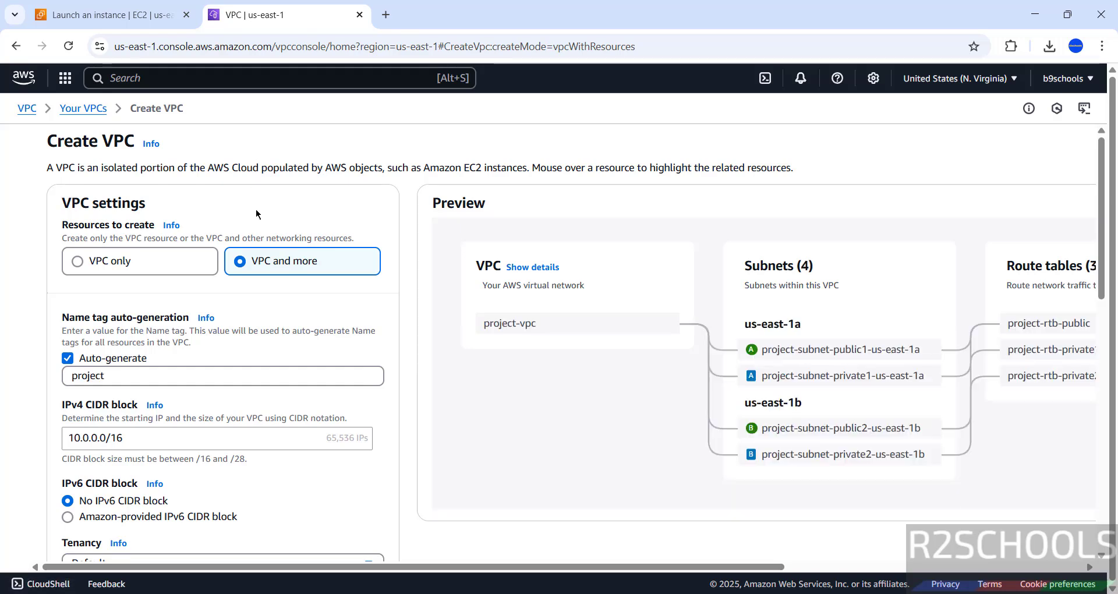
scroll(328, 382, down, 10)
scroll(329, 381, down, 3)
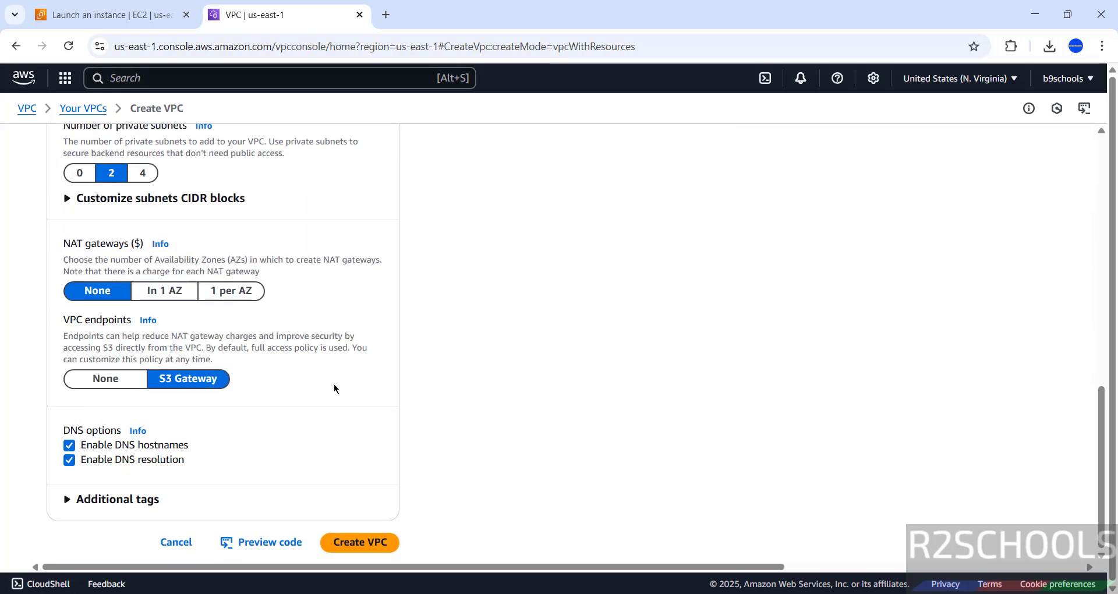
click(358, 543)
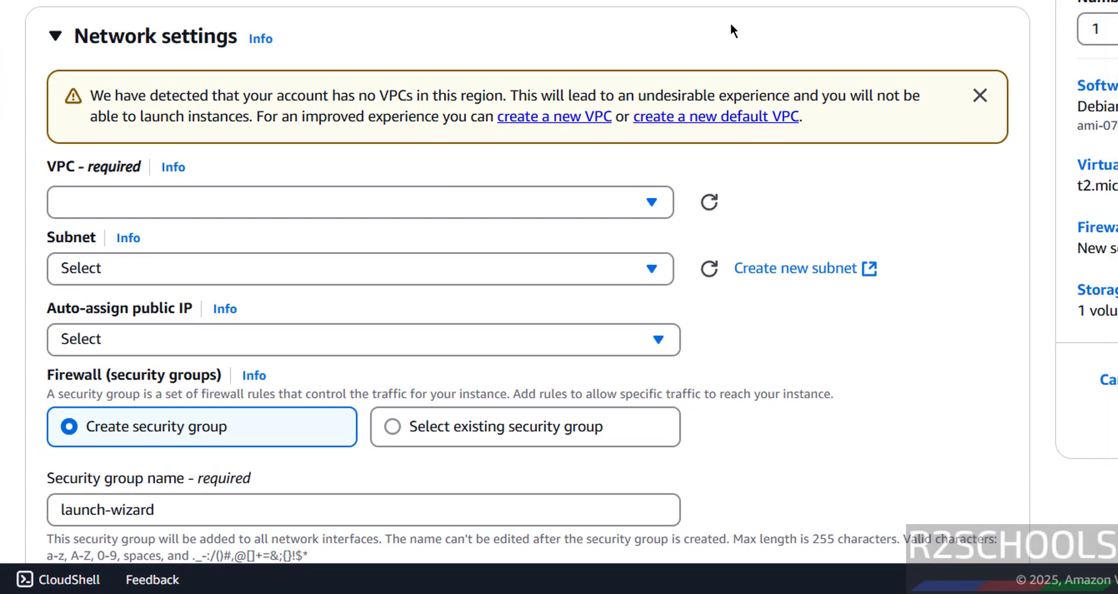
Refresh the VPC choices in the instance's network settings and keep project-vpc selected
click(711, 204)
click(592, 208)
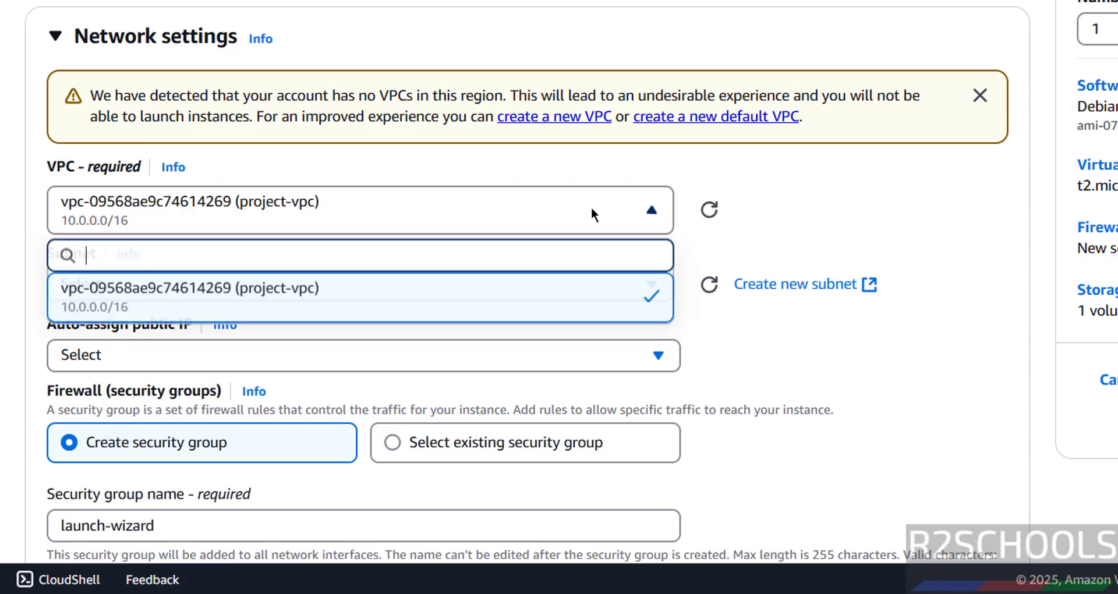
click(607, 209)
Refresh the subnet choices and select project-subnet-public2-us-east-1b for the instance
scroll(795, 197, down, 2)
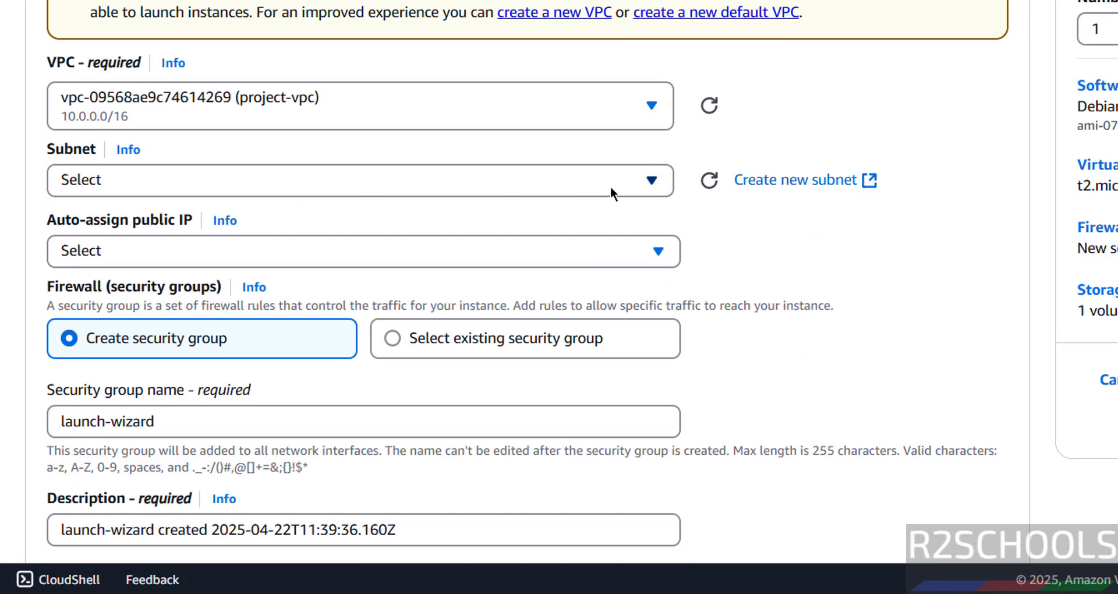
click(710, 181)
click(540, 186)
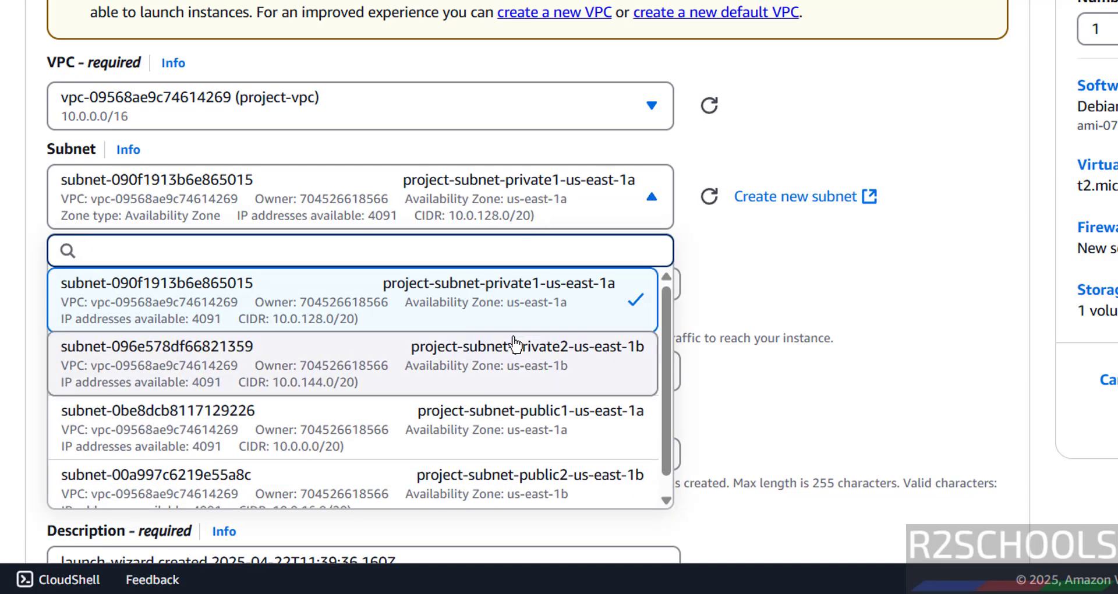
scroll(472, 405, down, 1)
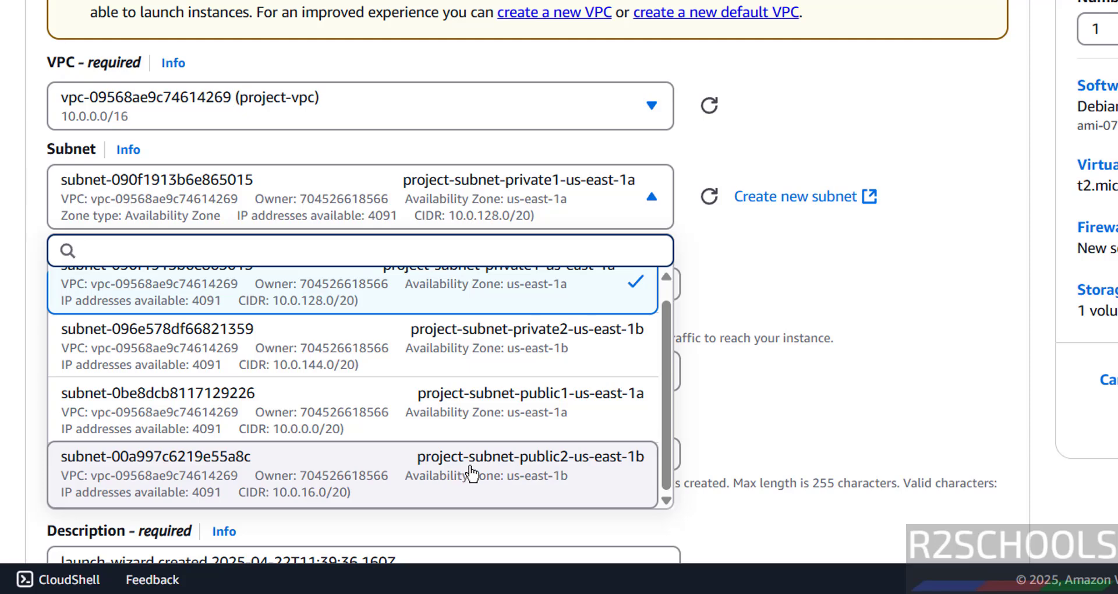
click(555, 473)
Enable auto-assign public IP for the instance
scroll(277, 156, down, 2)
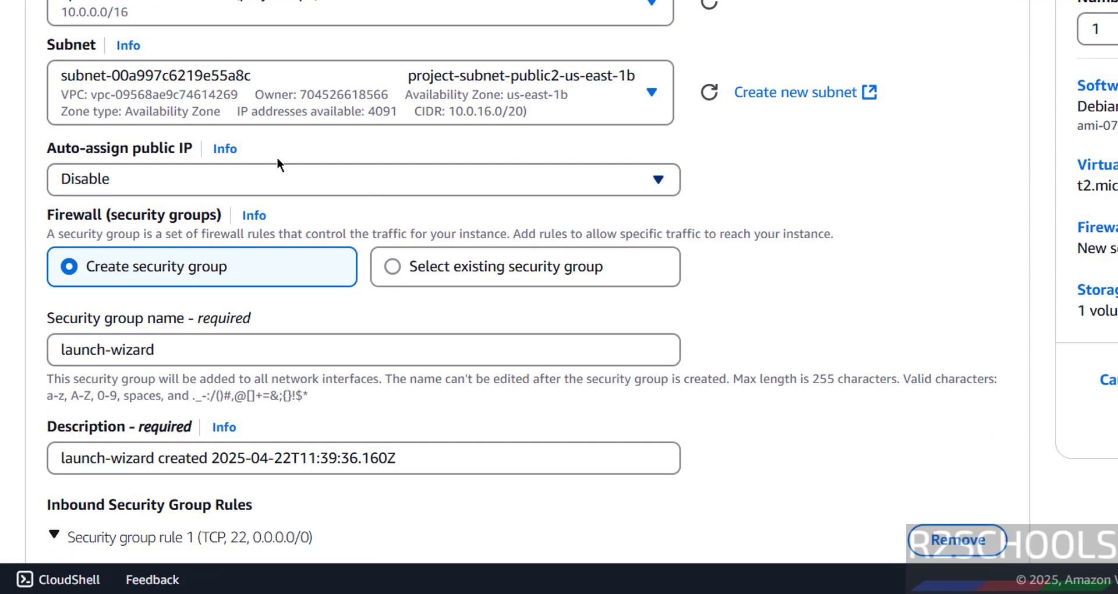
click(139, 182)
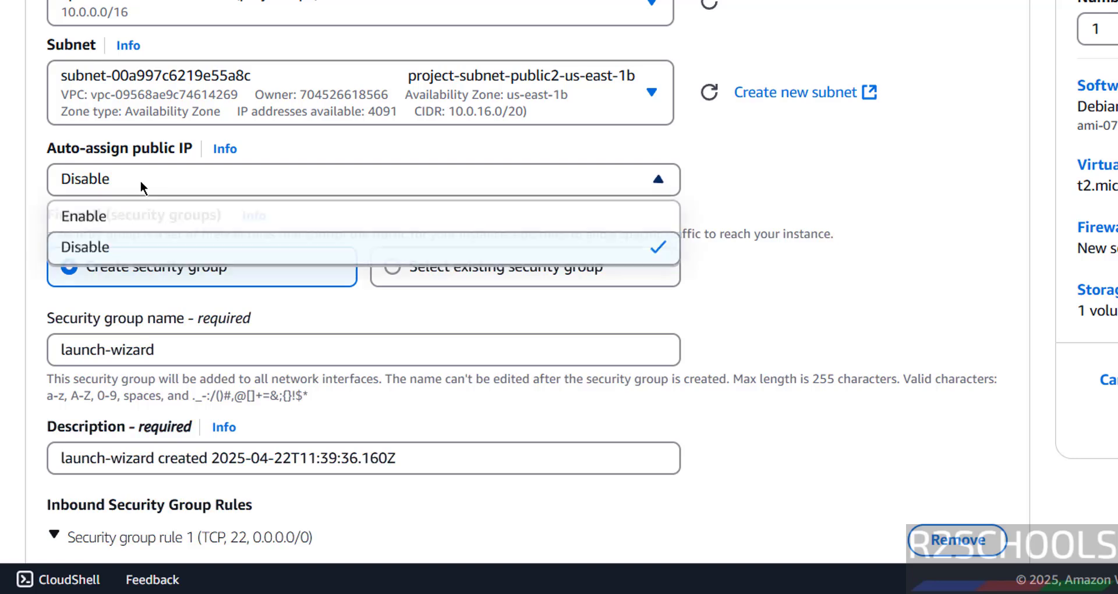
click(144, 216)
Check the existing security groups available for the firewall, then return to creating a new security group
scroll(816, 207, down, 4)
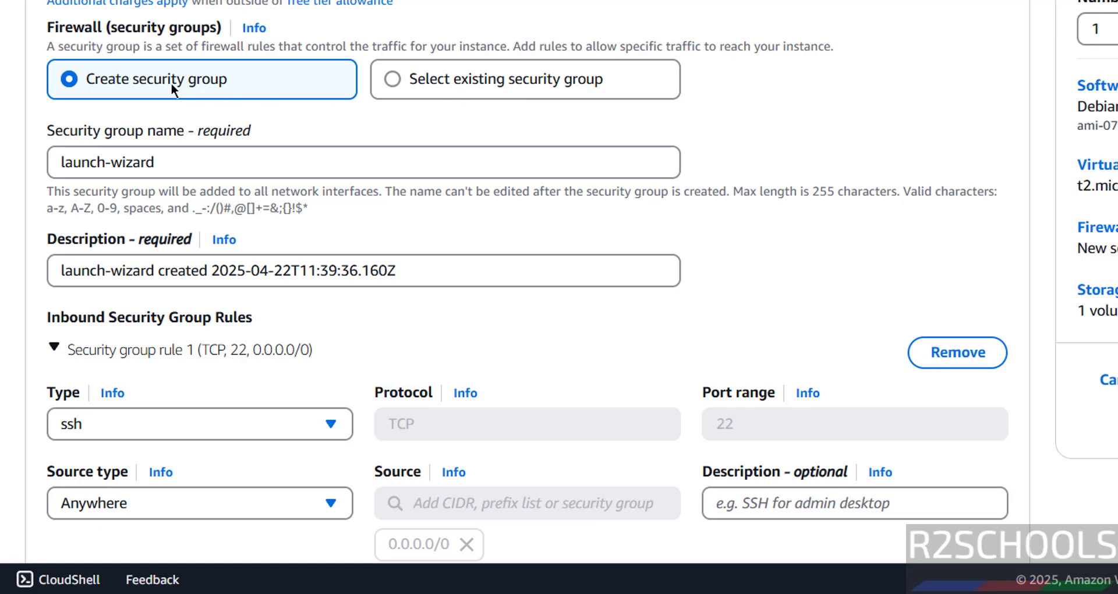
click(390, 81)
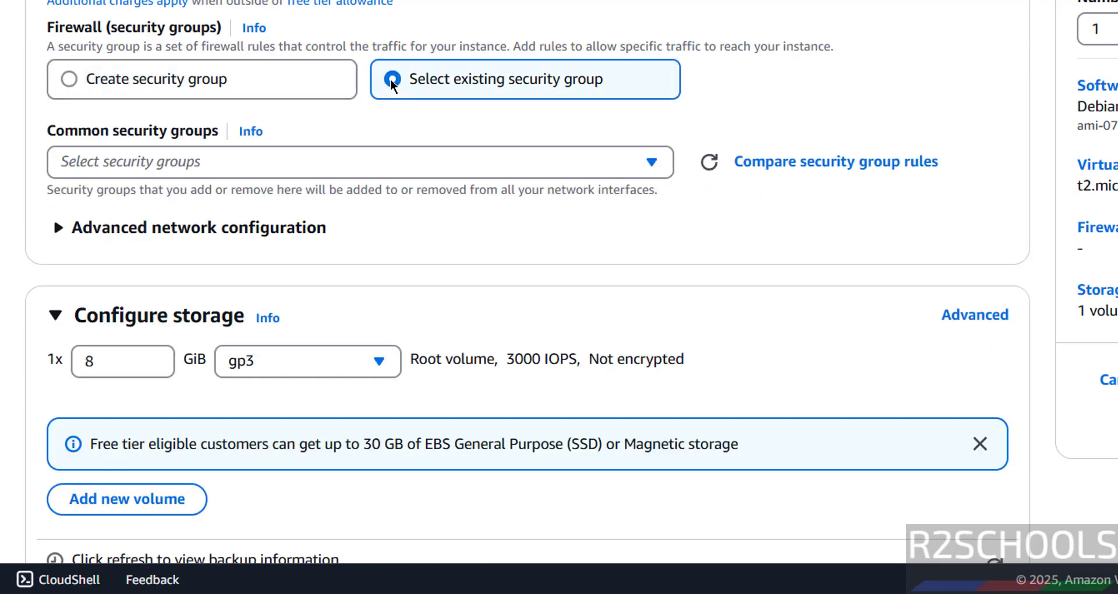
click(383, 162)
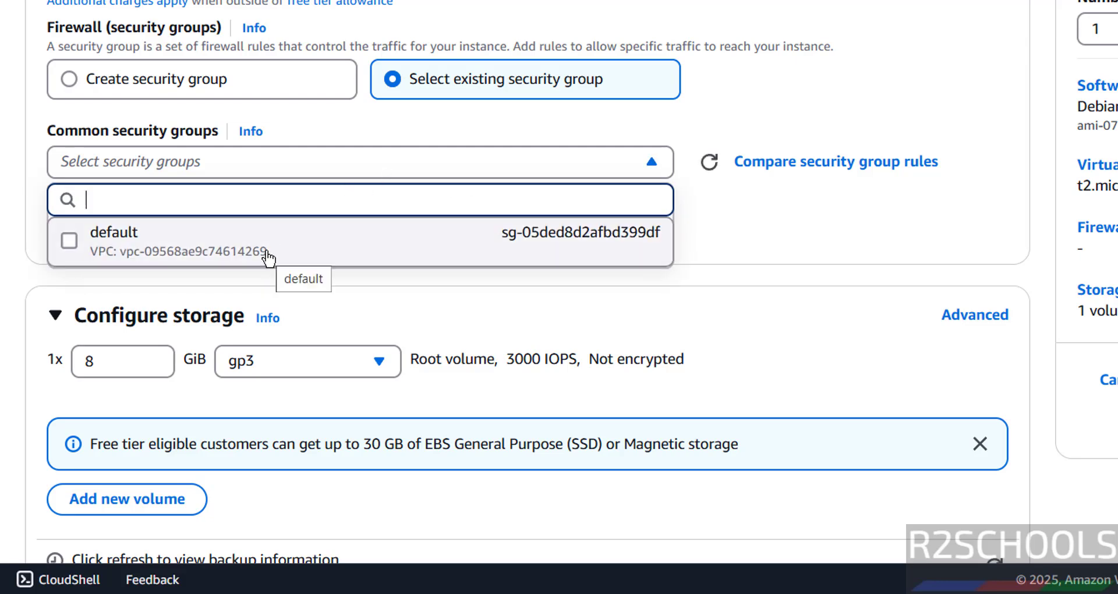
click(142, 79)
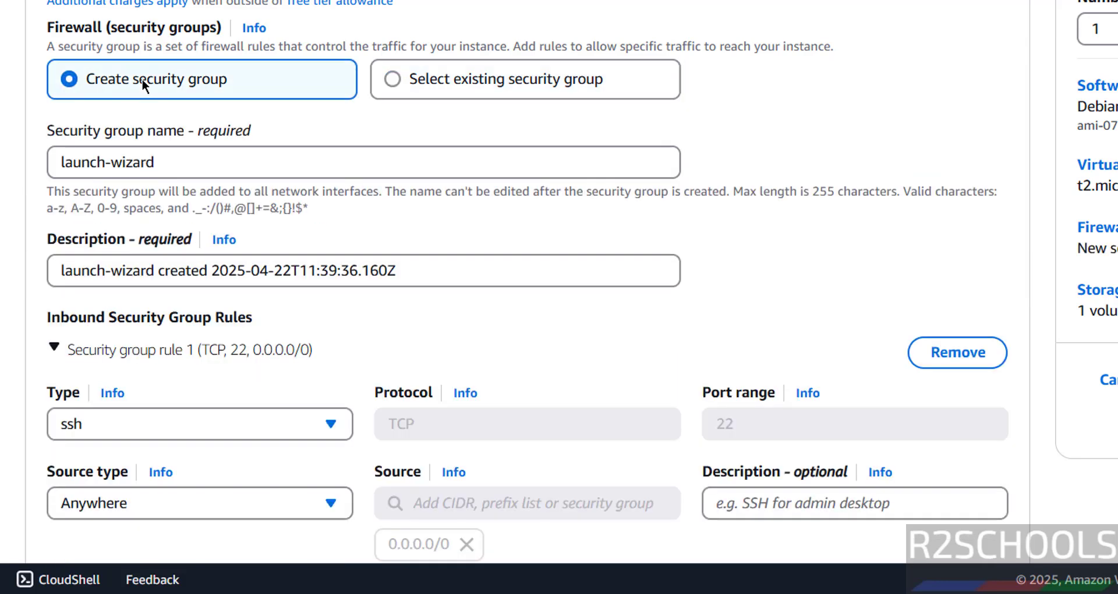
Name the new security group sgfordeb
drag(156, 163, 57, 164)
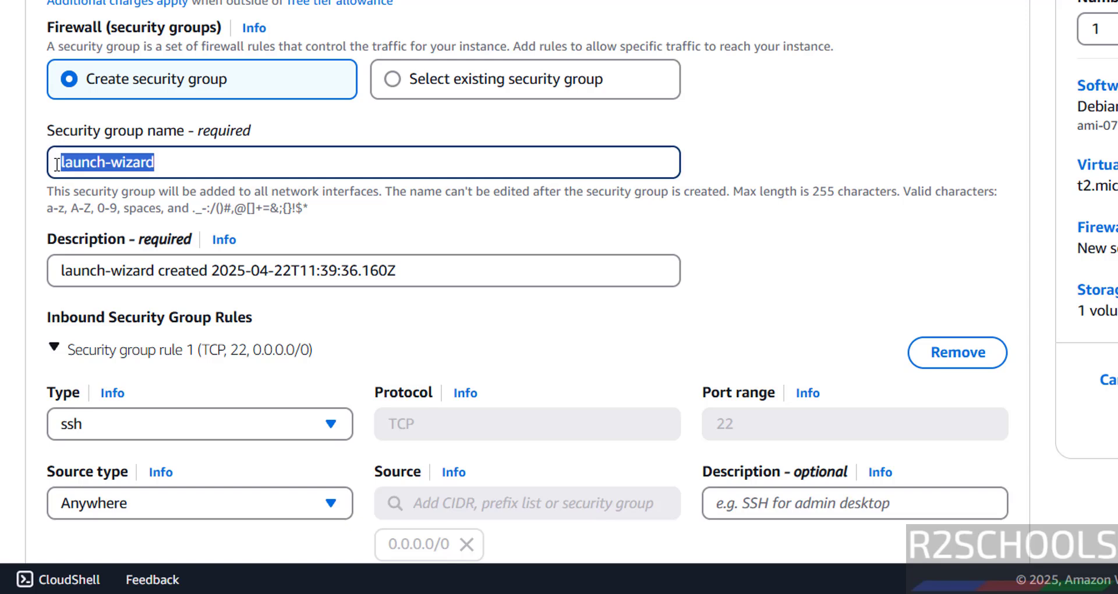
drag(192, 163, 36, 160)
text(sgfordeb)
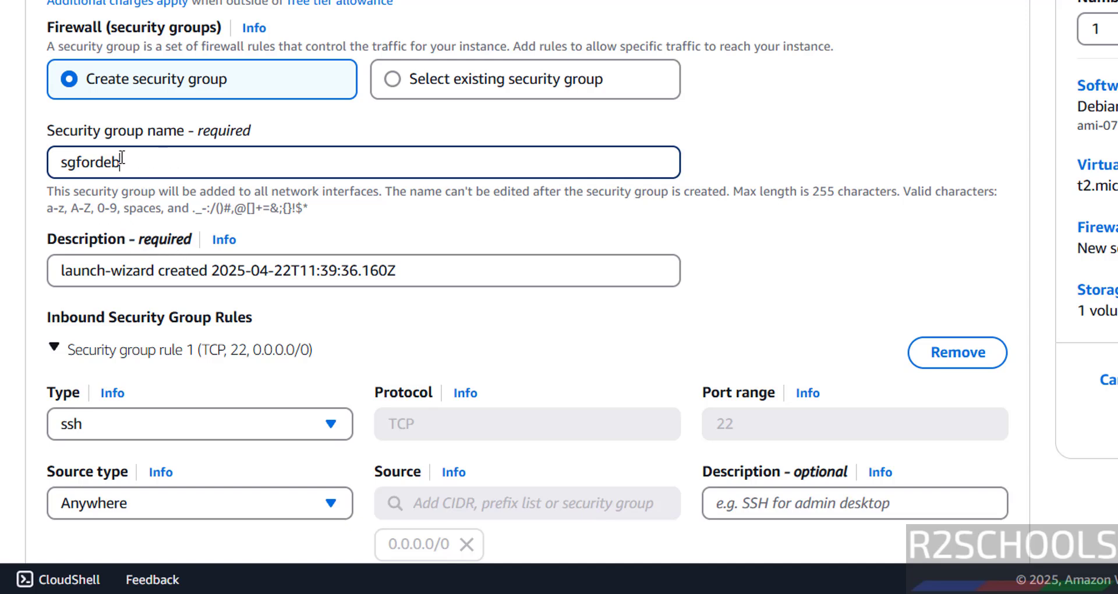
drag(123, 161, 58, 159)
Review the security group's description and inbound SSH rule, and expand the advanced network configuration to examine its settings
drag(121, 270, 381, 270)
scroll(368, 188, down, 4)
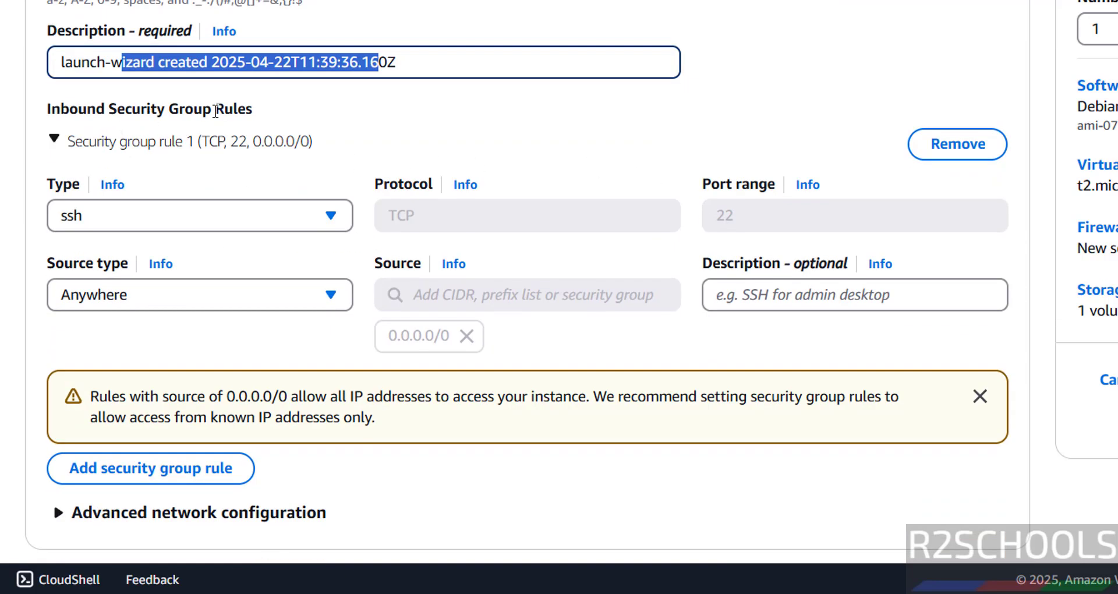
scroll(400, 230, down, 6)
scroll(401, 222, down, 4)
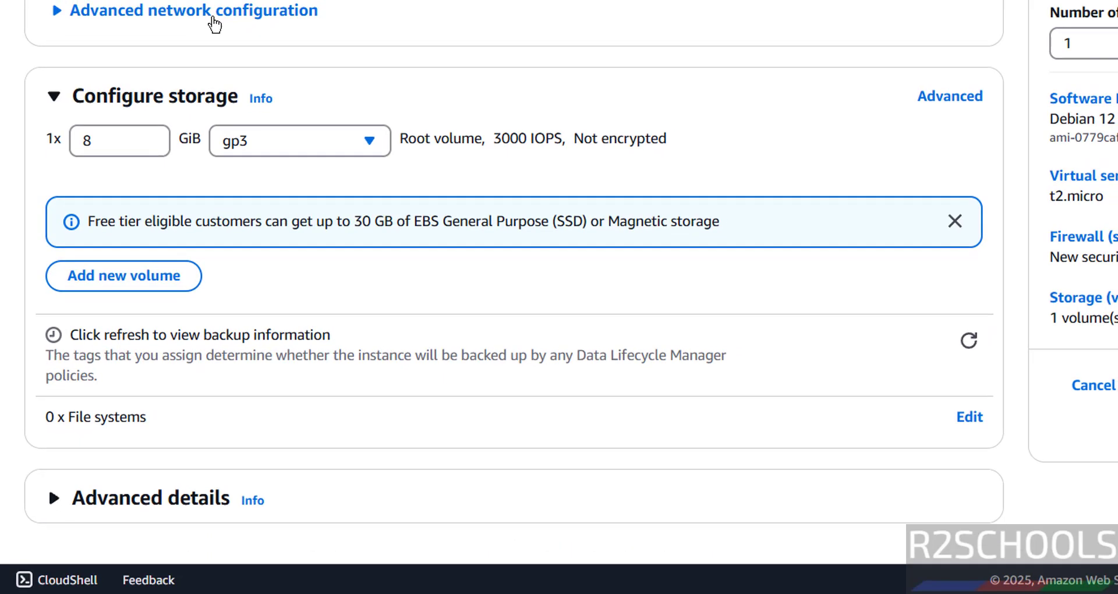
click(213, 22)
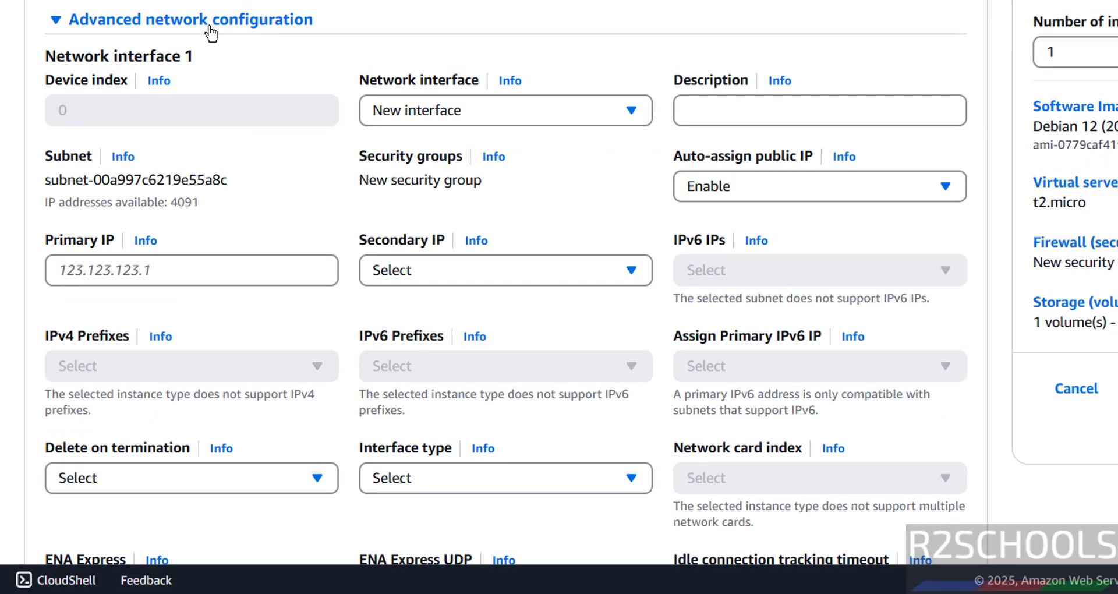
scroll(252, 293, down, 7)
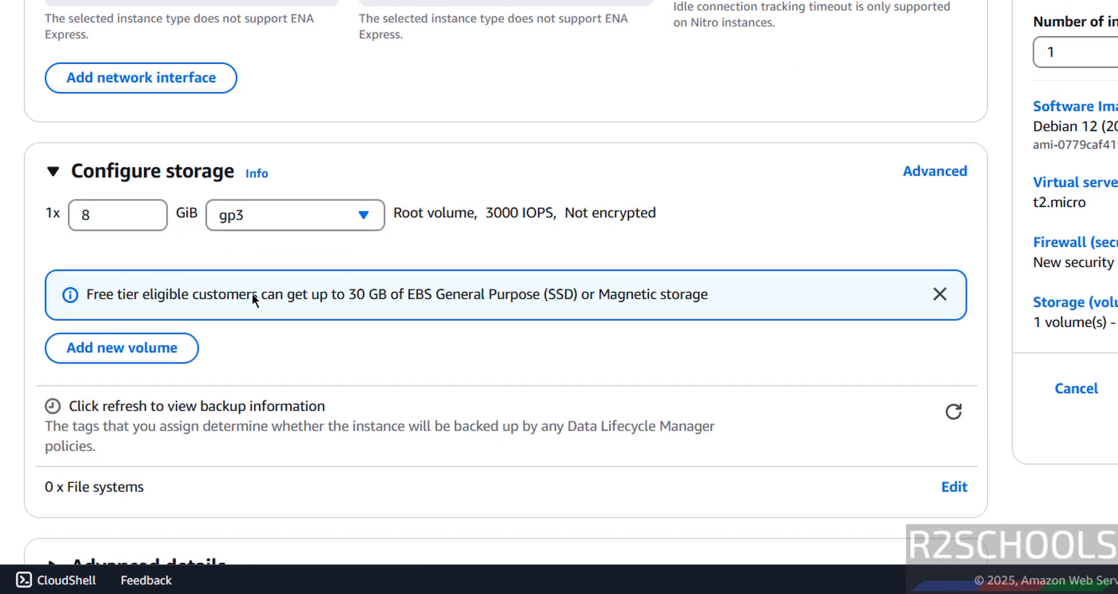
scroll(239, 280, down, 1)
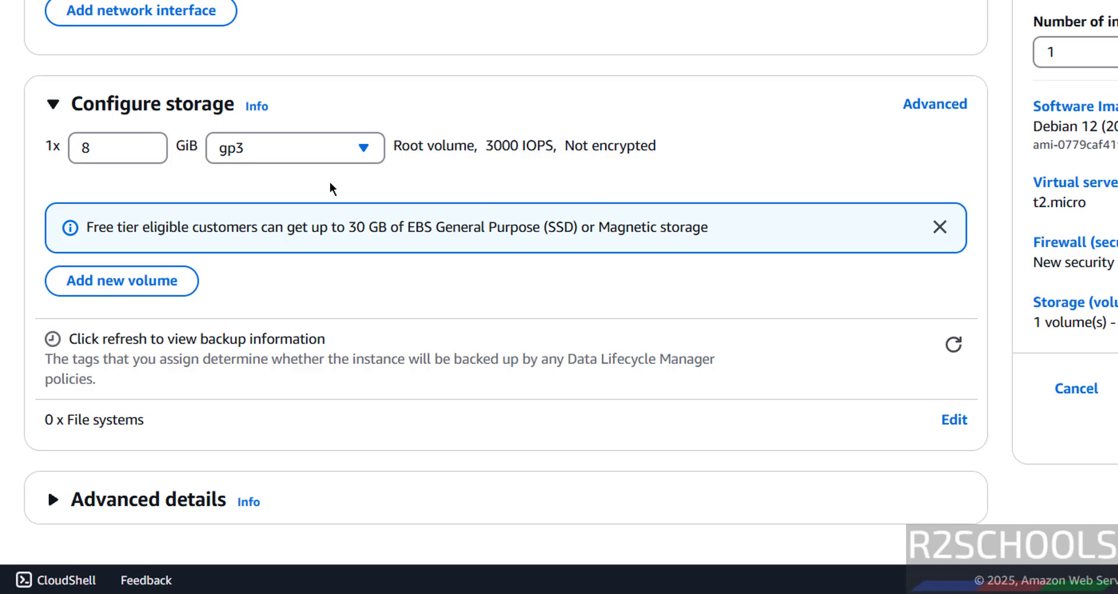
Set the root volume size to 30 GiB and keep the General purpose SSD (gp3) volume type
click(49, 148)
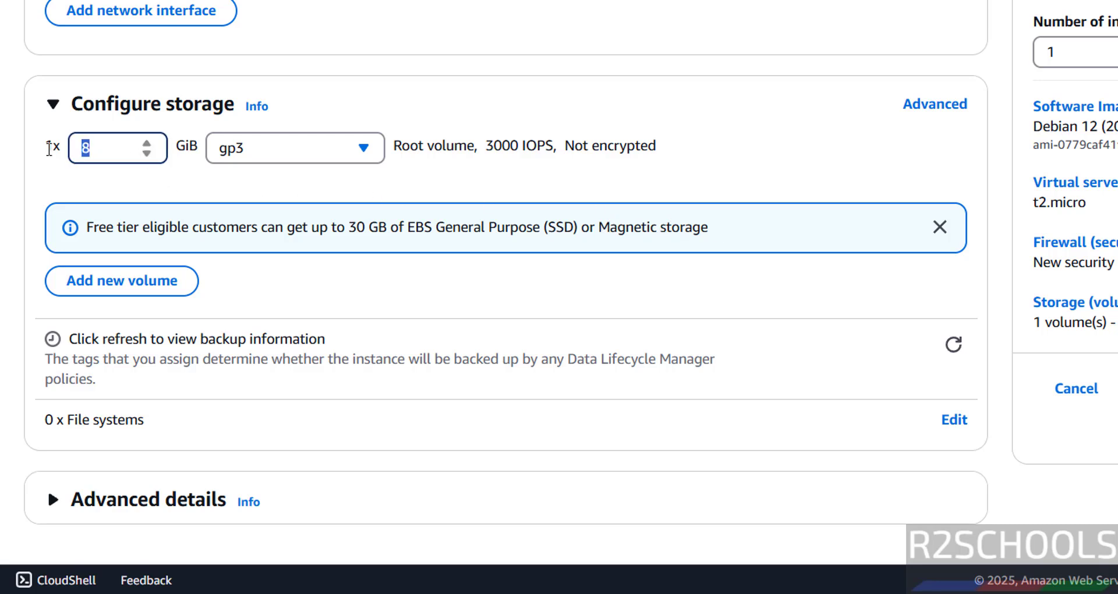
text(30)
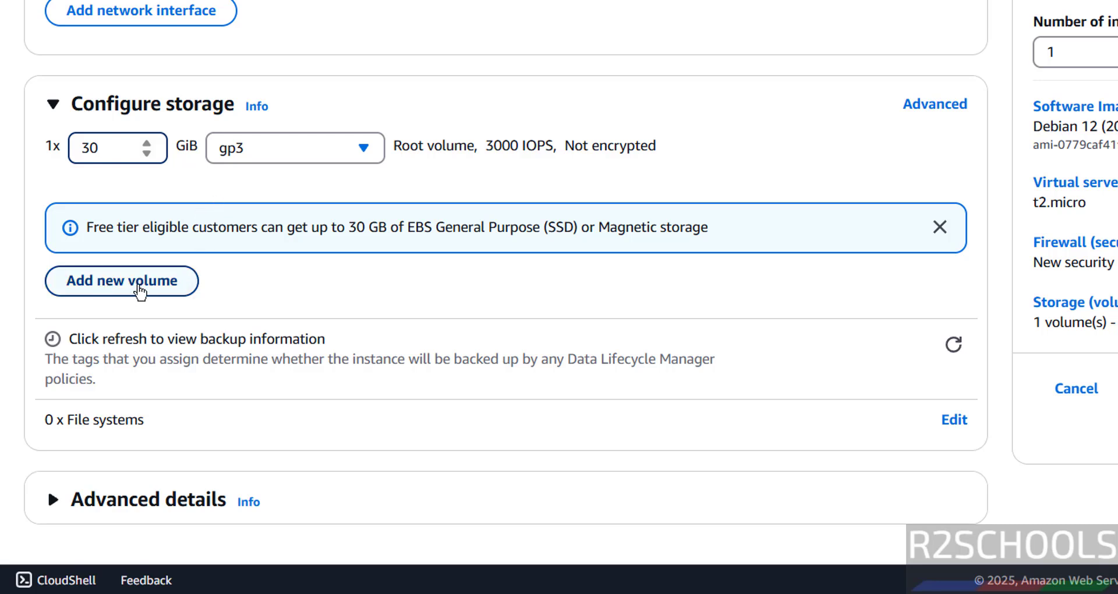
click(297, 147)
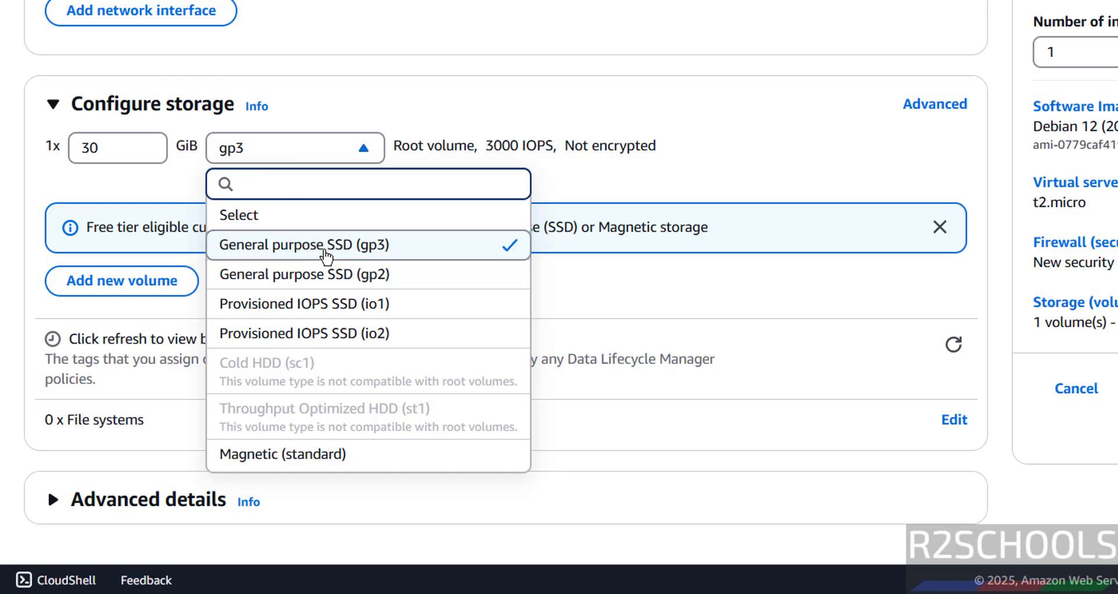
click(808, 140)
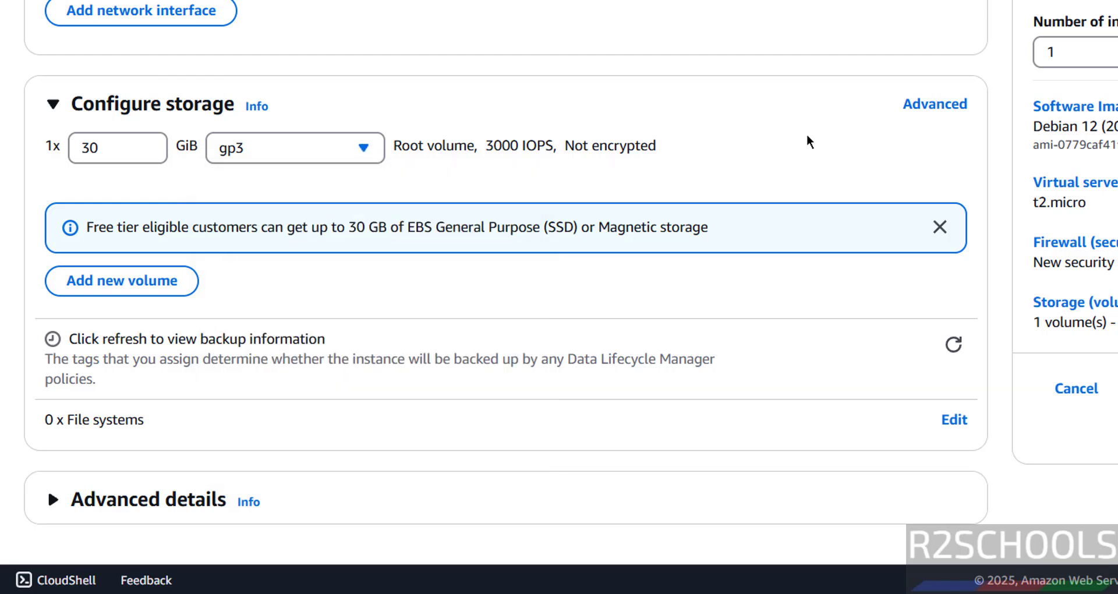
Expand the advanced details of the instance and review the available settings
click(147, 501)
scroll(356, 314, down, 7)
scroll(354, 310, down, 2)
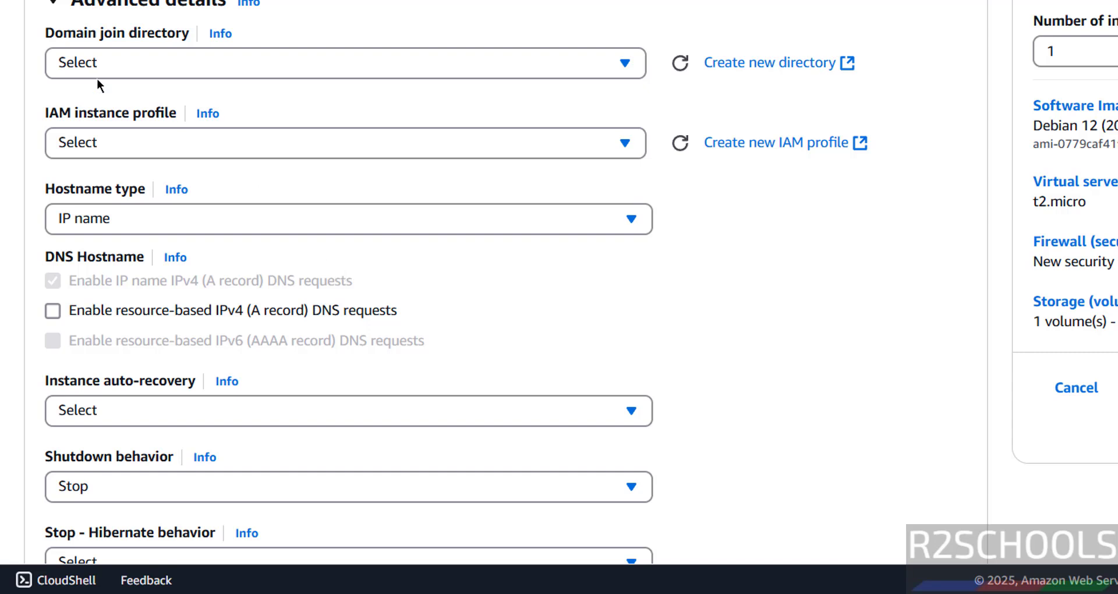
Examine the domain join directory options and the remaining advanced settings down to the optional user data, keeping the defaults
click(103, 61)
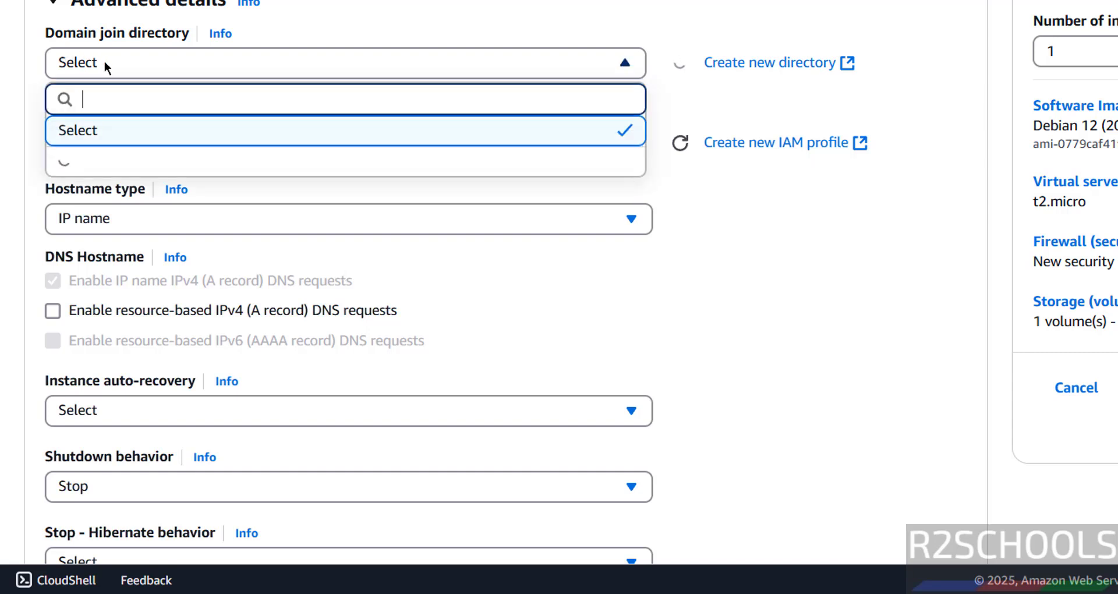
click(367, 12)
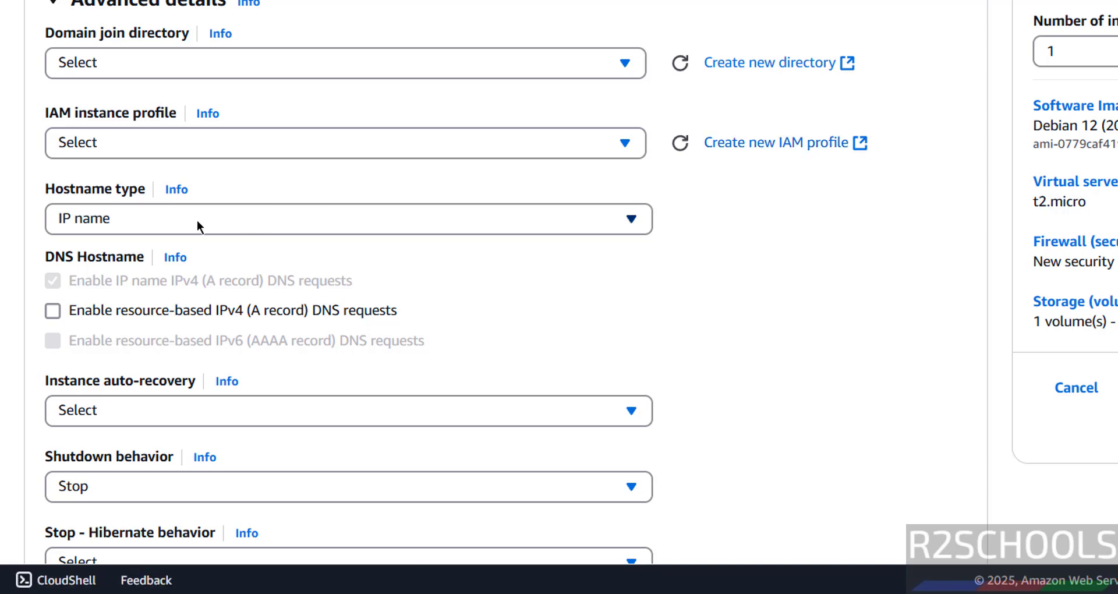
scroll(313, 288, down, 20)
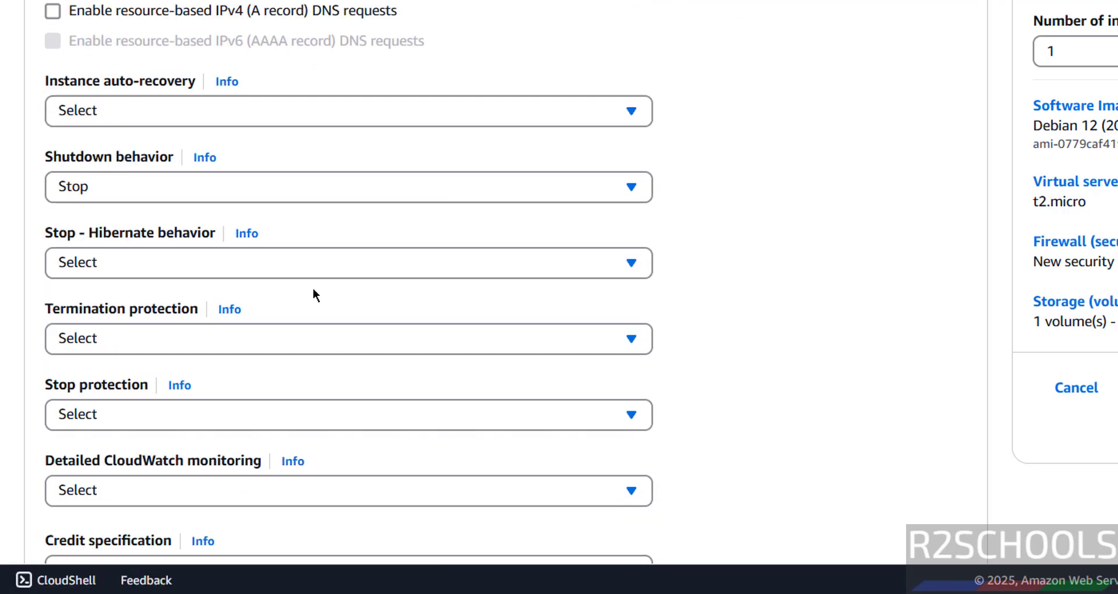
scroll(313, 288, down, 15)
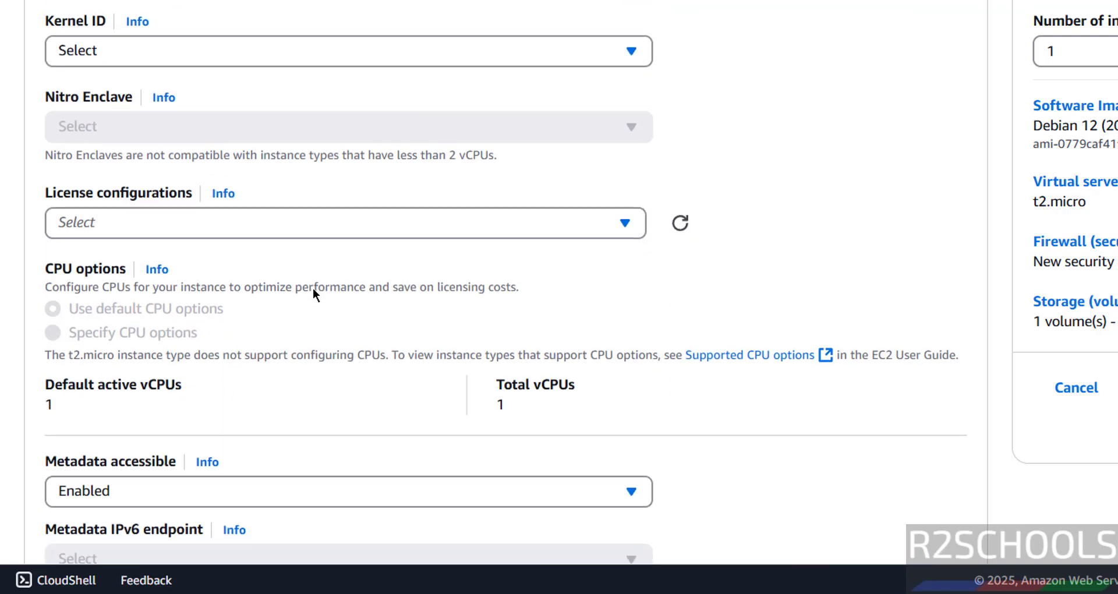
click(313, 290)
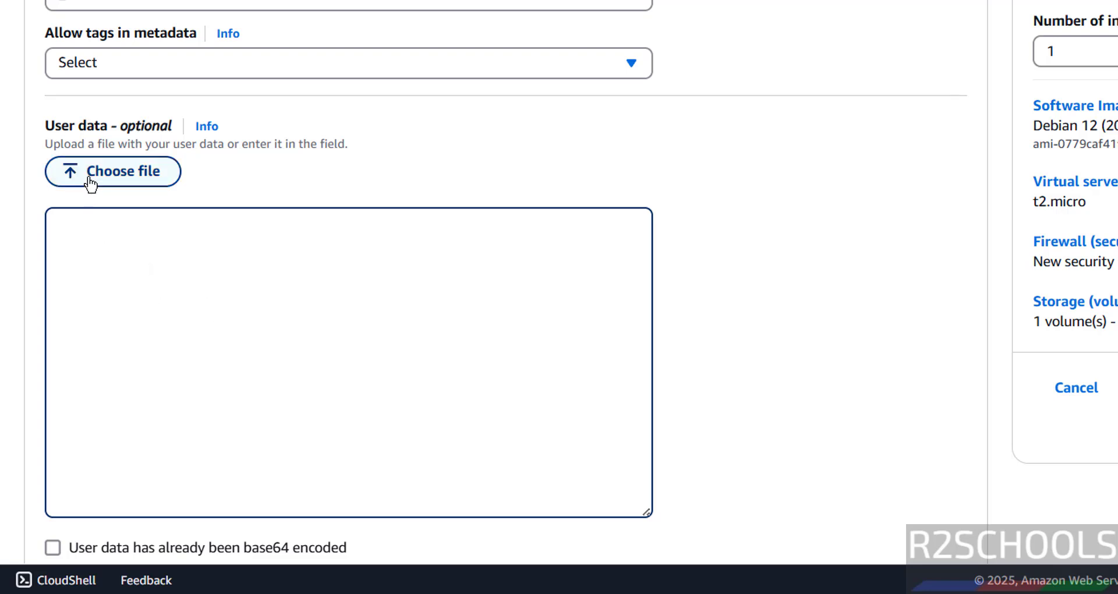
click(678, 185)
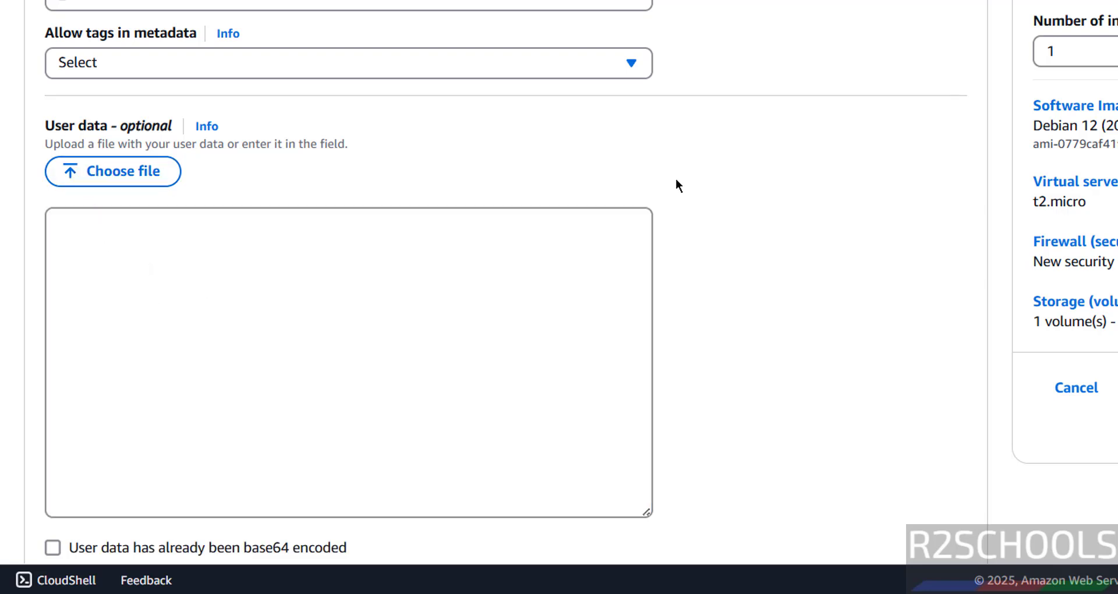
scroll(740, 355, up, 10)
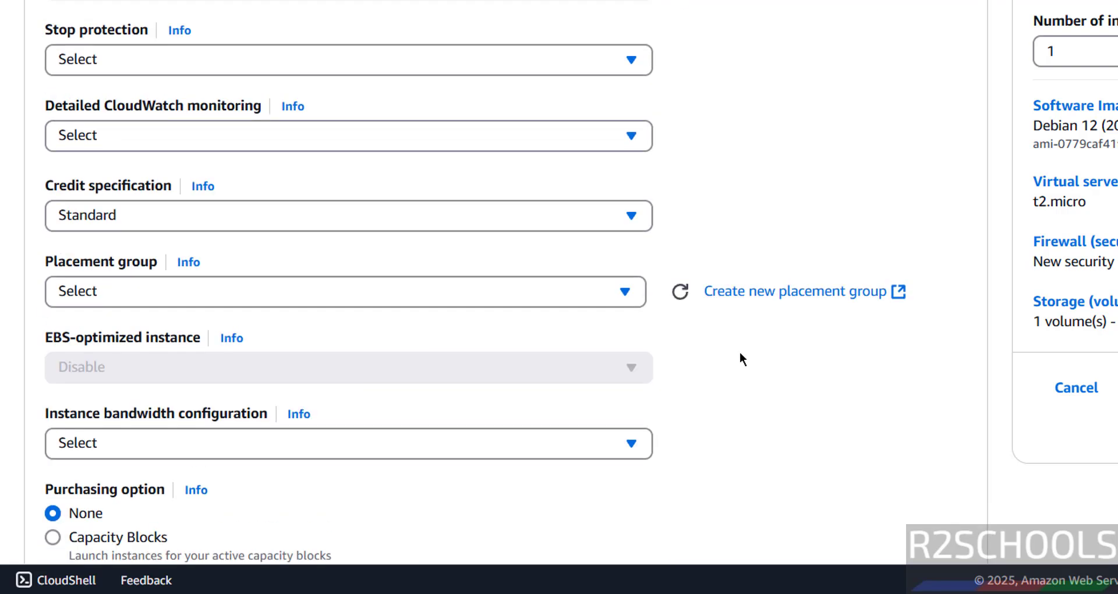
scroll(740, 352, up, 15)
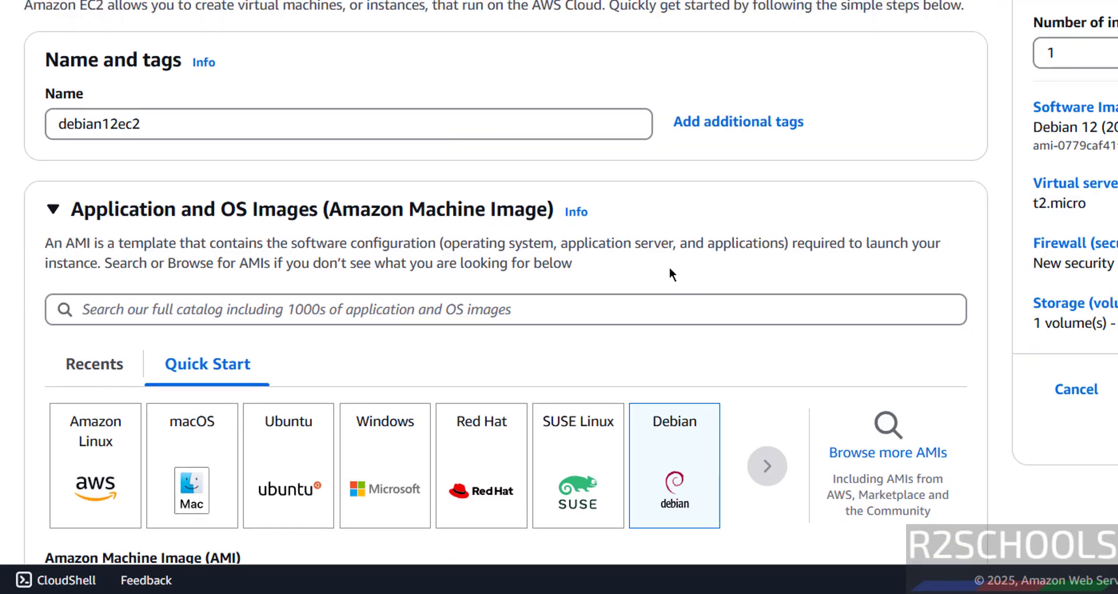
scroll(669, 269, down, 20)
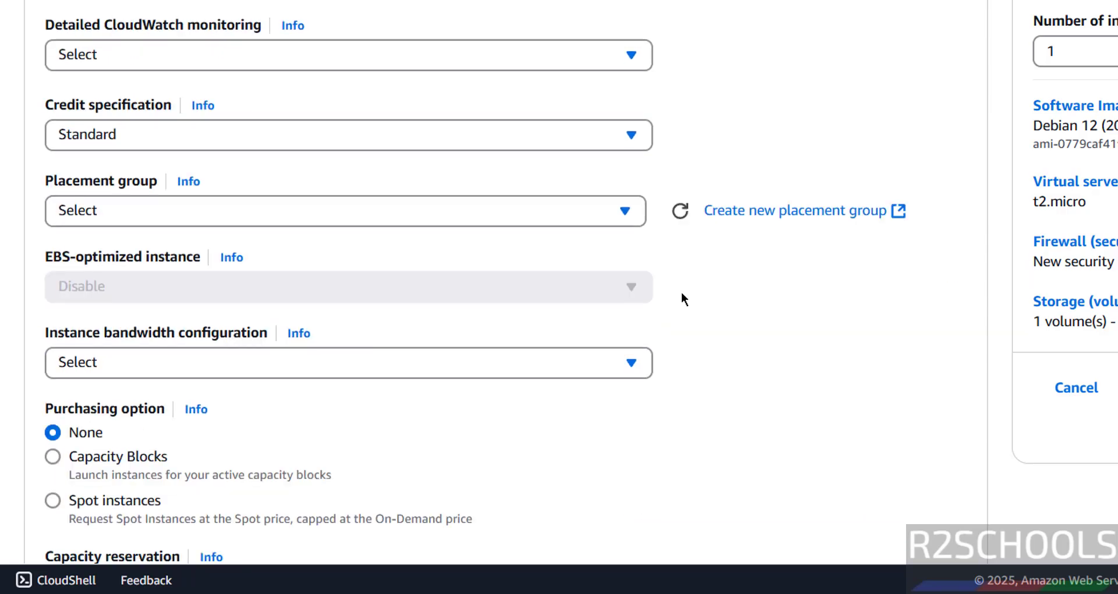
scroll(682, 293, down, 10)
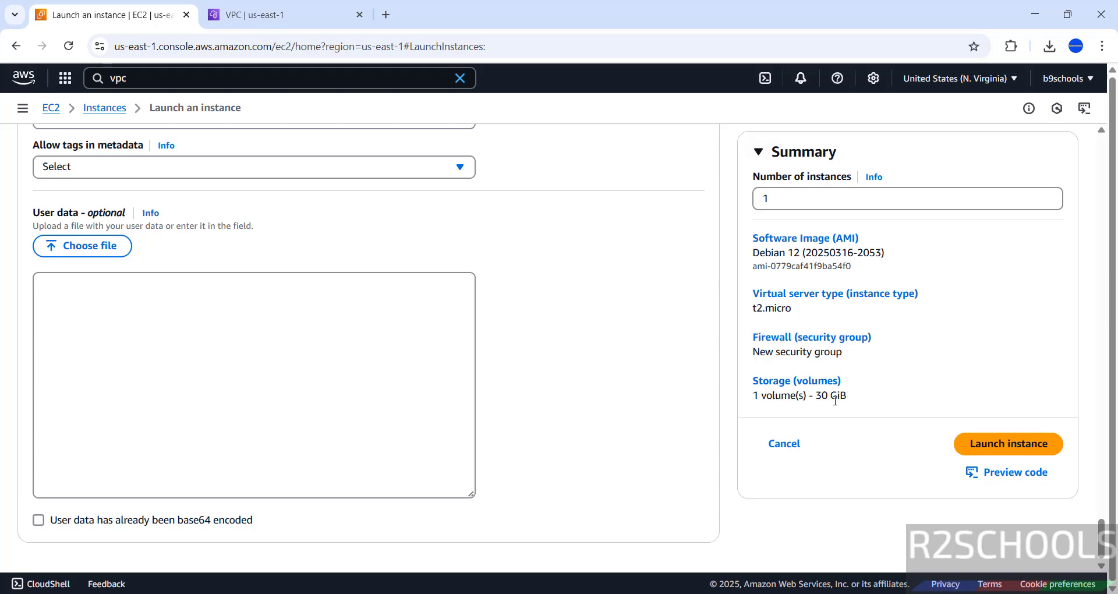
Preview the generated CLI commands for the instance launch, review them, and close the code preview
click(1003, 473)
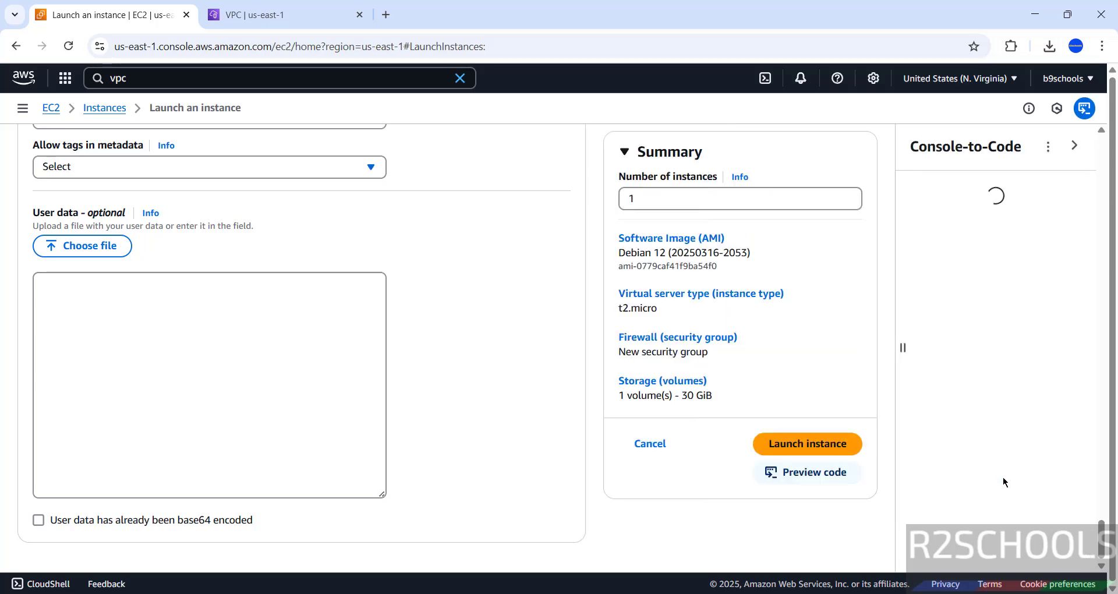
scroll(850, 272, up, 4)
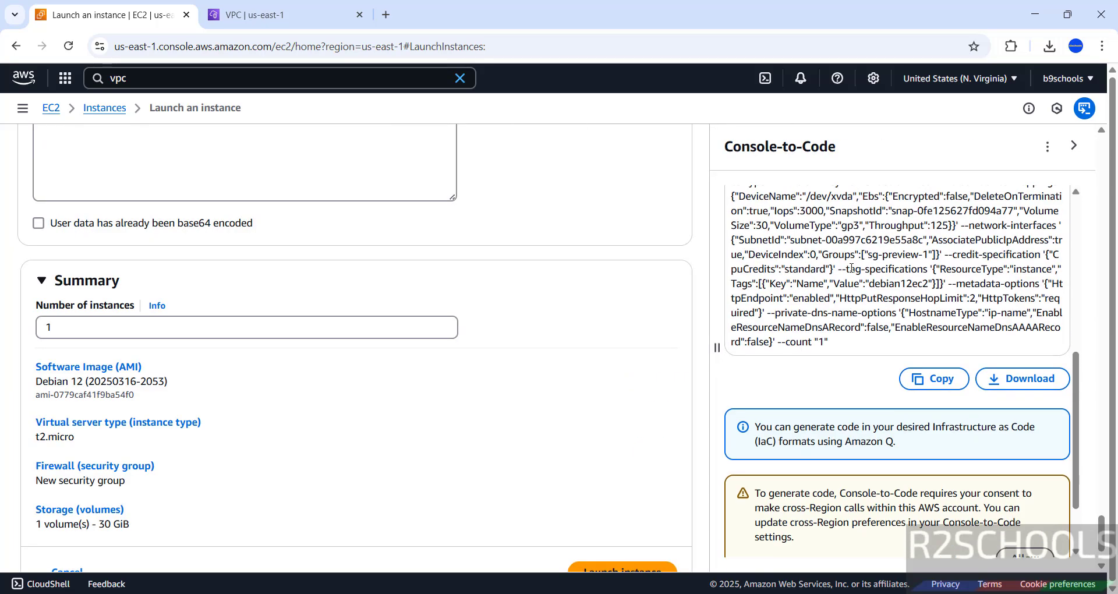
scroll(781, 305, up, 5)
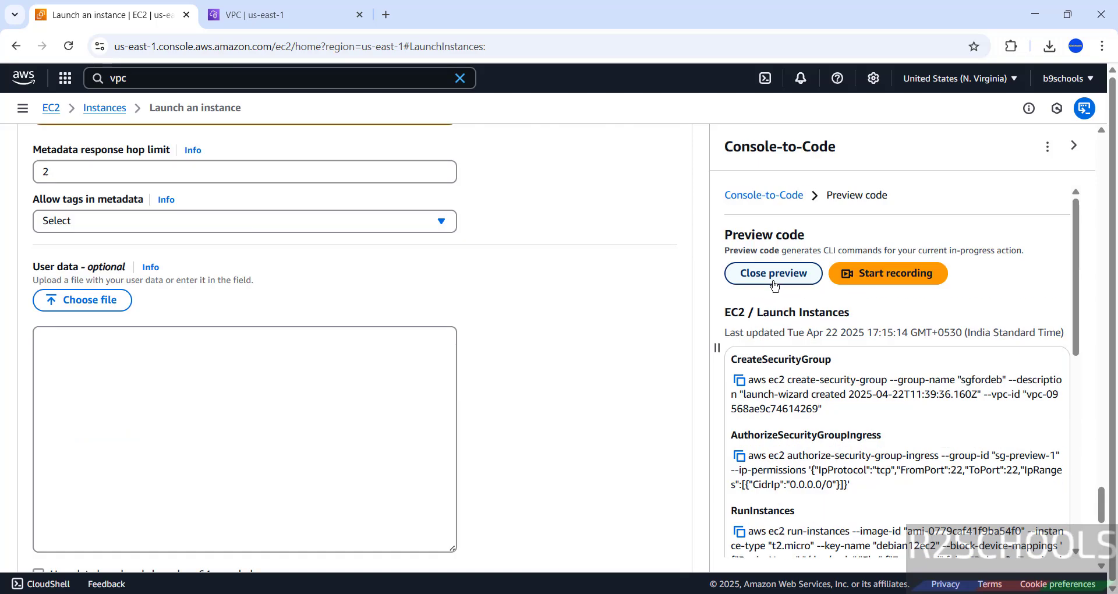
click(774, 288)
scroll(602, 362, down, 2)
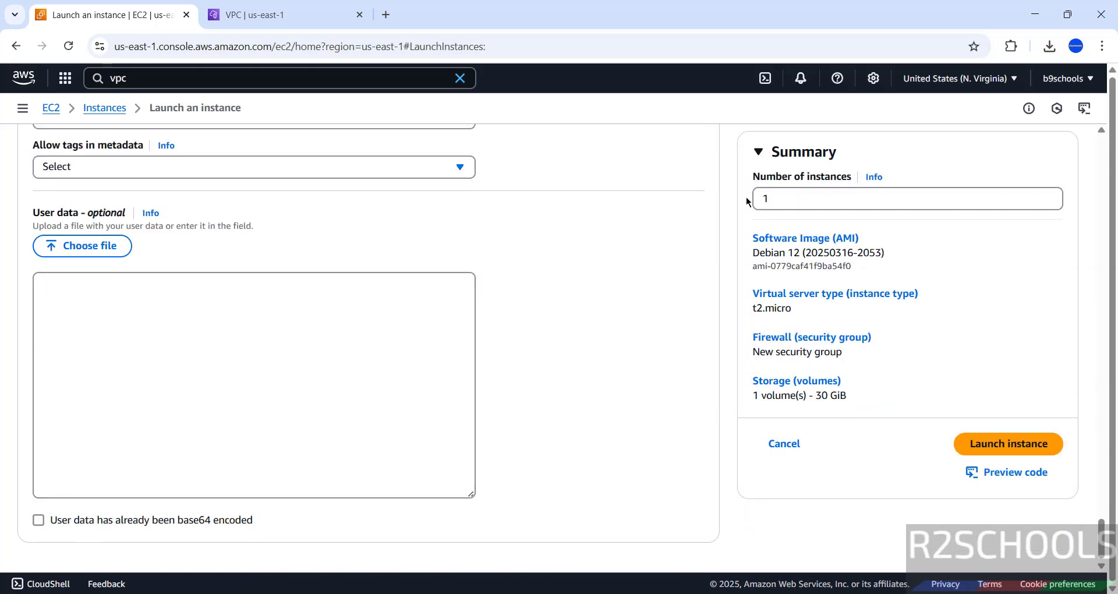
Launch the instance and show it in the EC2 instances list filtered by its instance ID
click(967, 445)
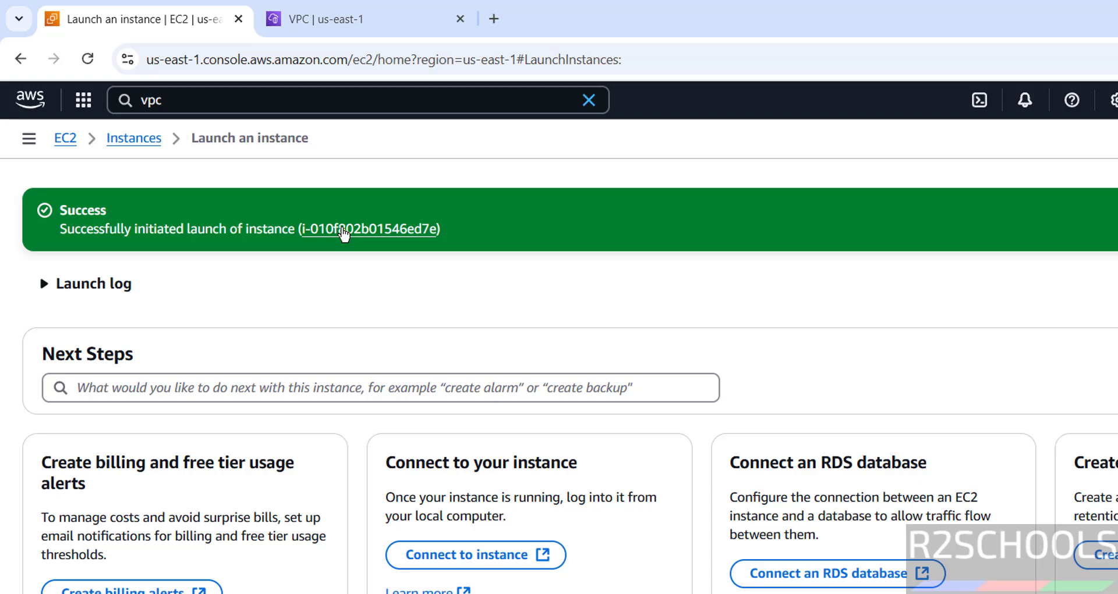
click(343, 230)
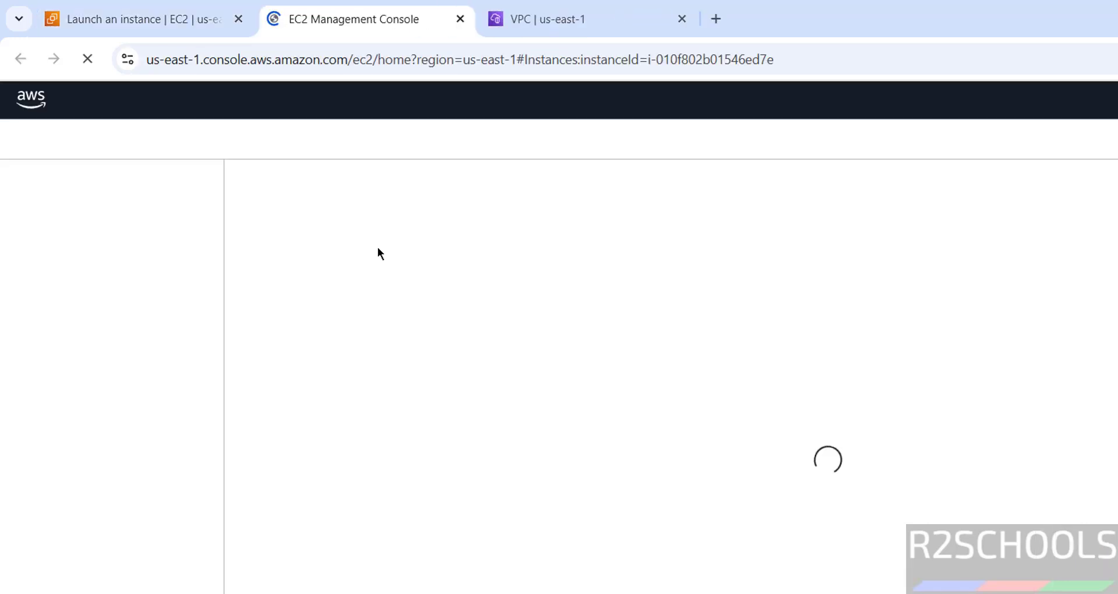
click(160, 33)
click(126, 145)
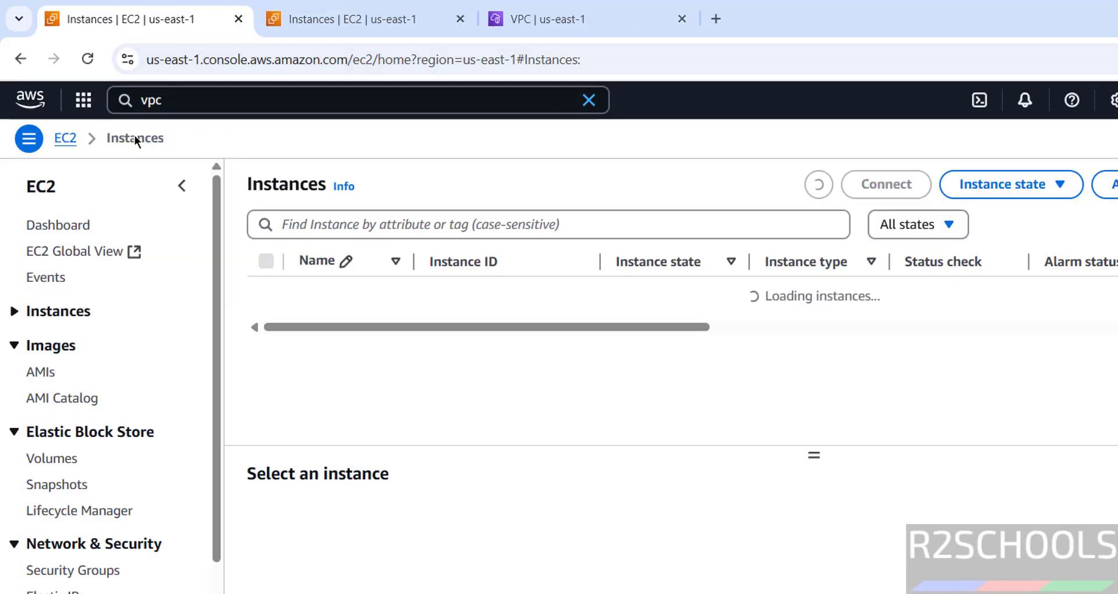
click(343, 19)
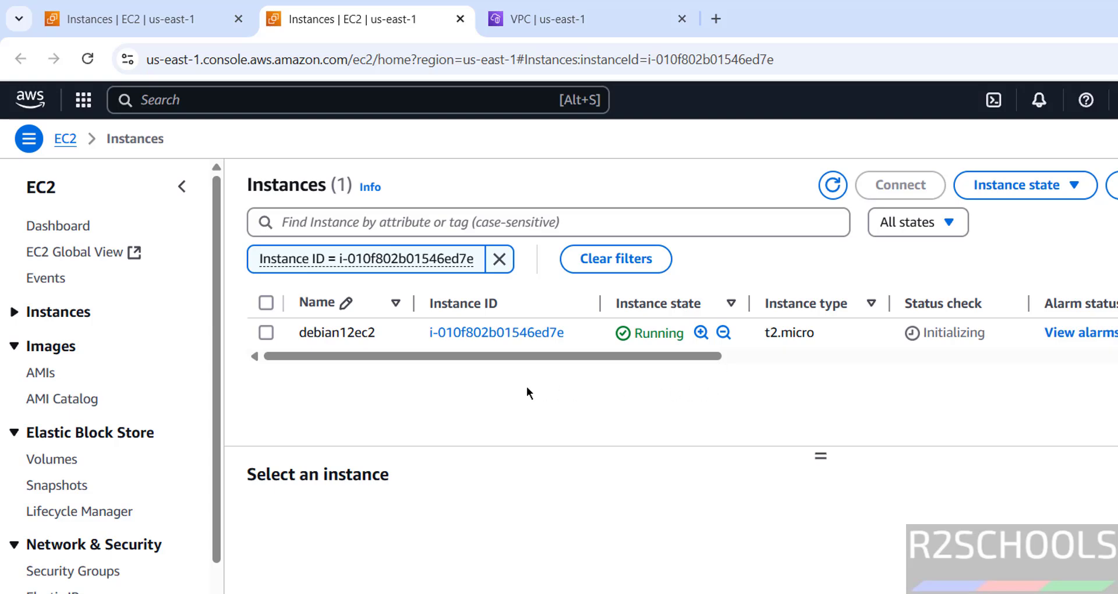
Open the debian12ec2 instance summary and review its AMI name, status checks, monitoring, security, networking, storage and tags
click(530, 335)
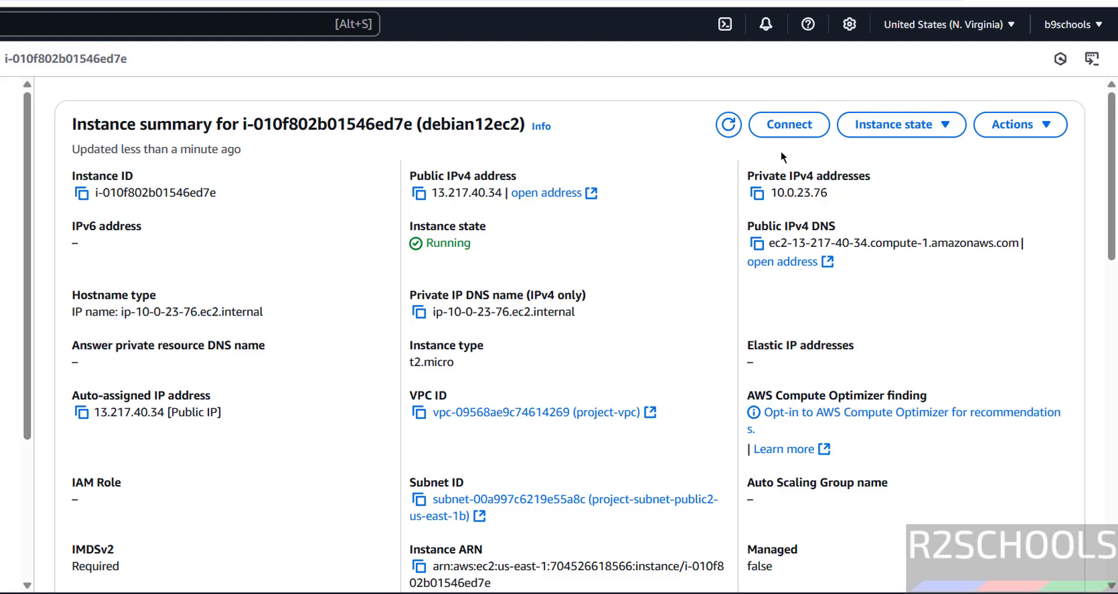
scroll(542, 292, down, 5)
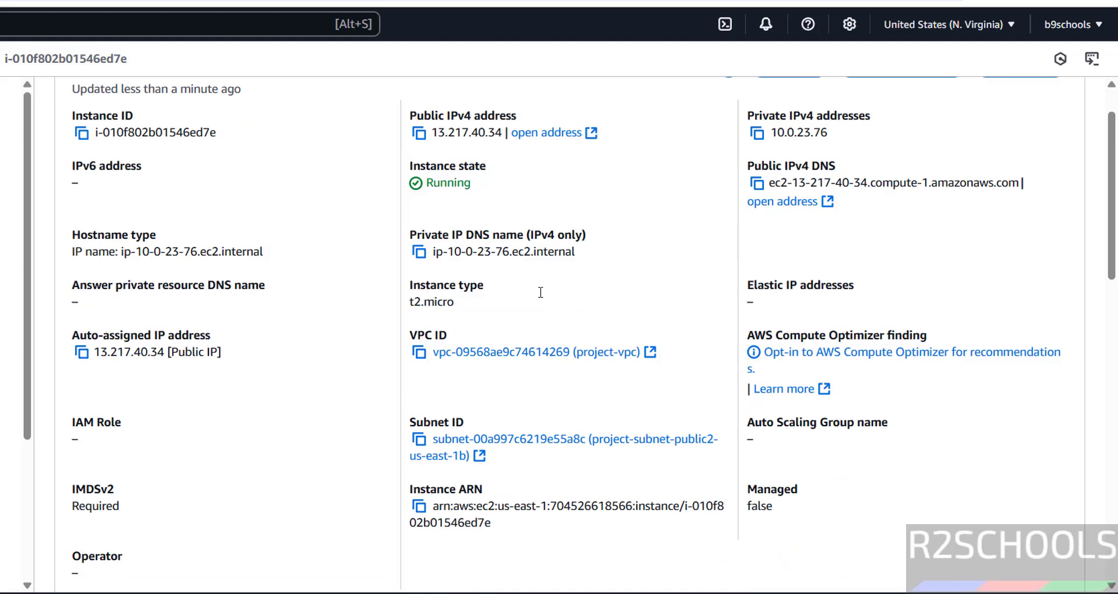
scroll(150, 367, down, 4)
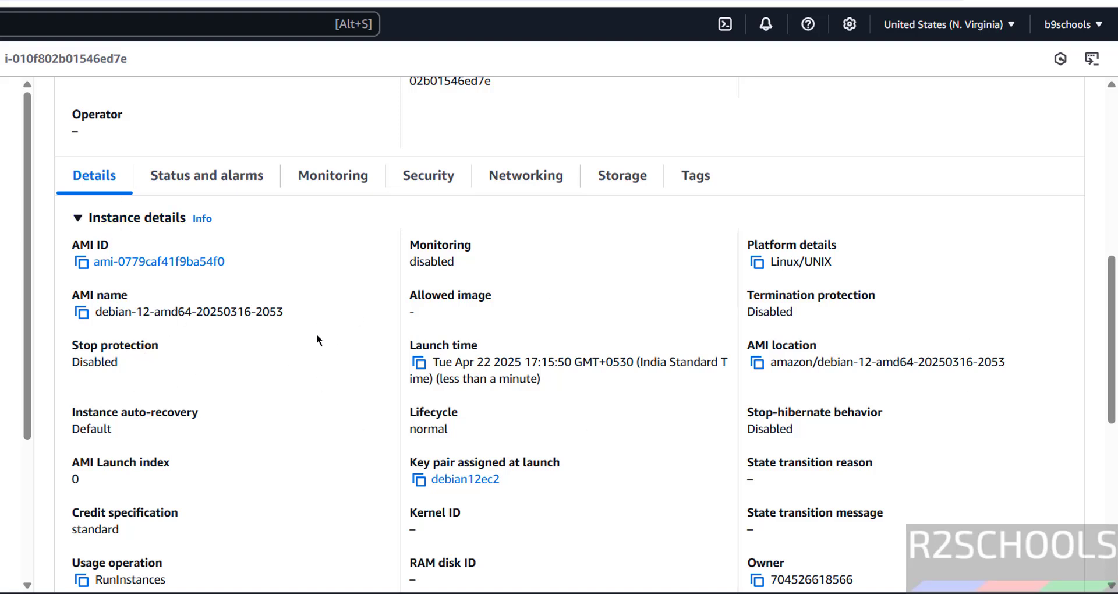
drag(95, 313, 285, 318)
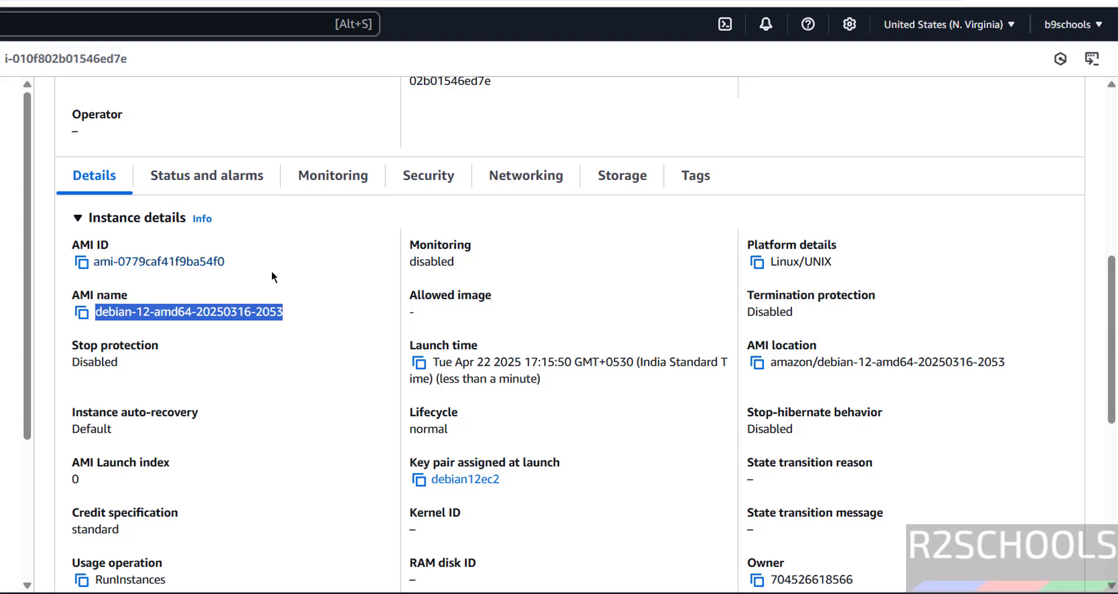
click(257, 178)
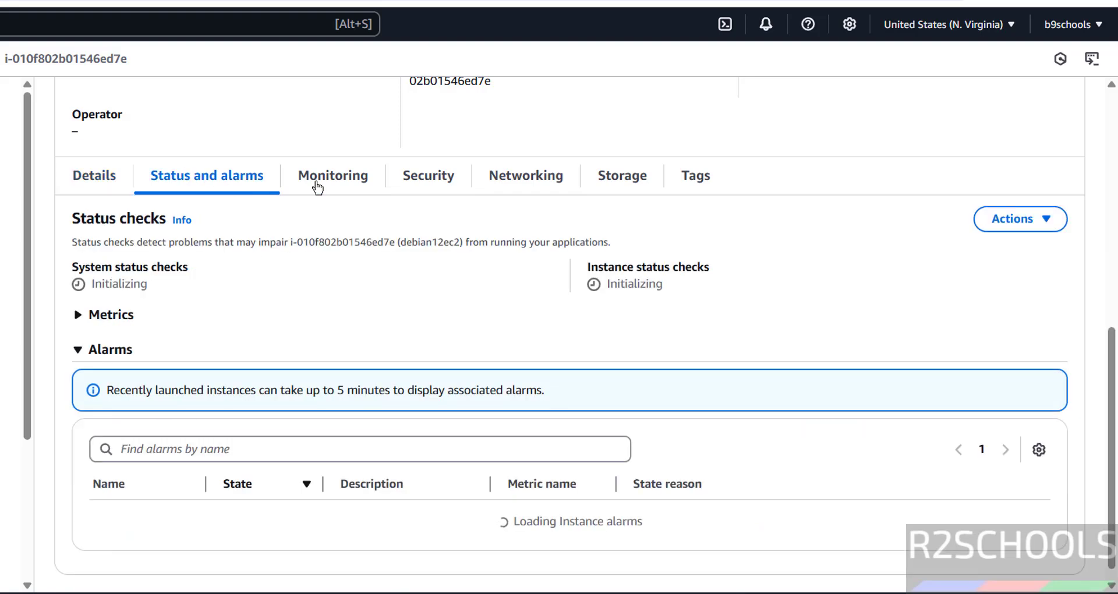
click(326, 176)
click(411, 185)
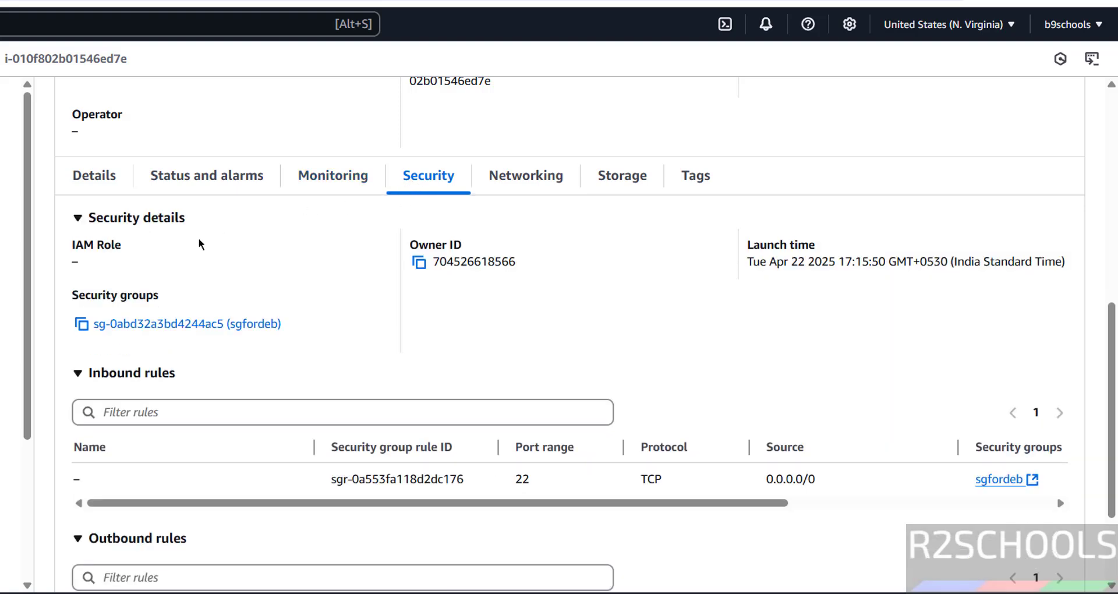
click(524, 182)
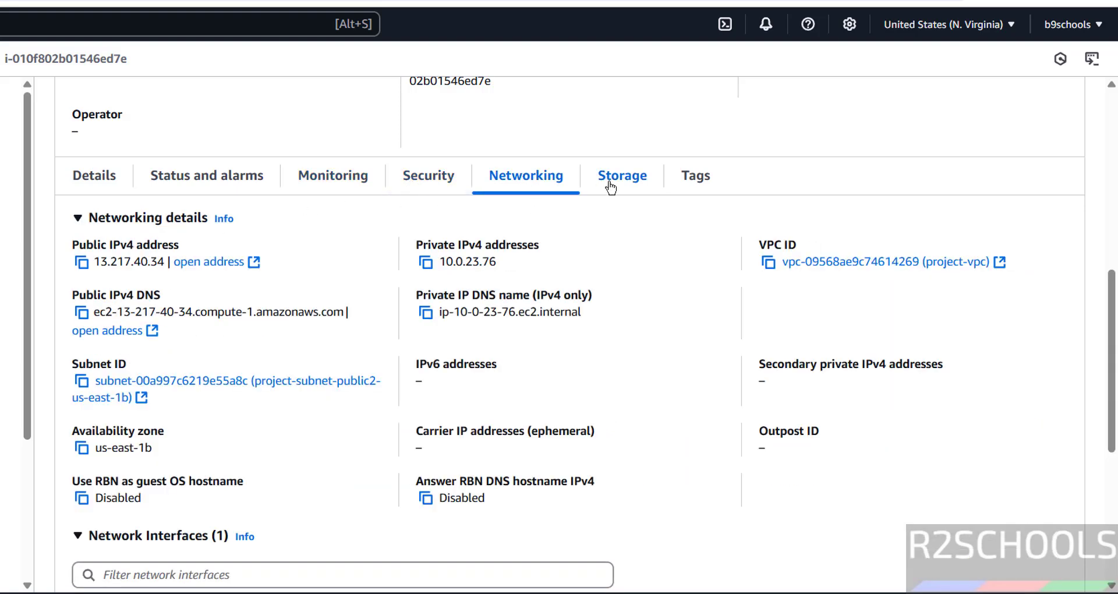
click(658, 178)
click(700, 177)
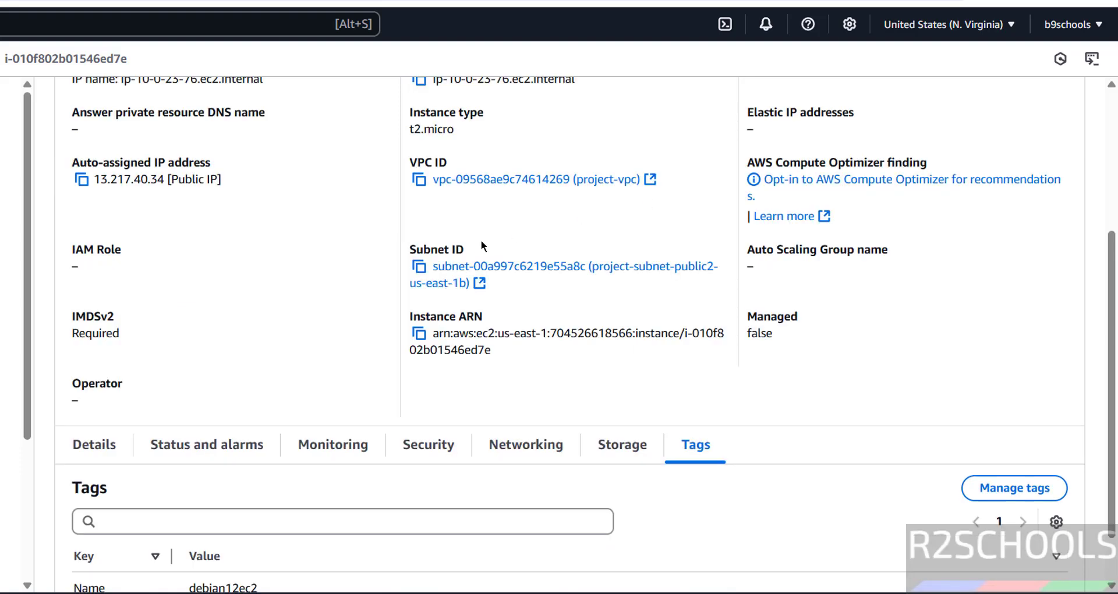
scroll(276, 351, up, 4)
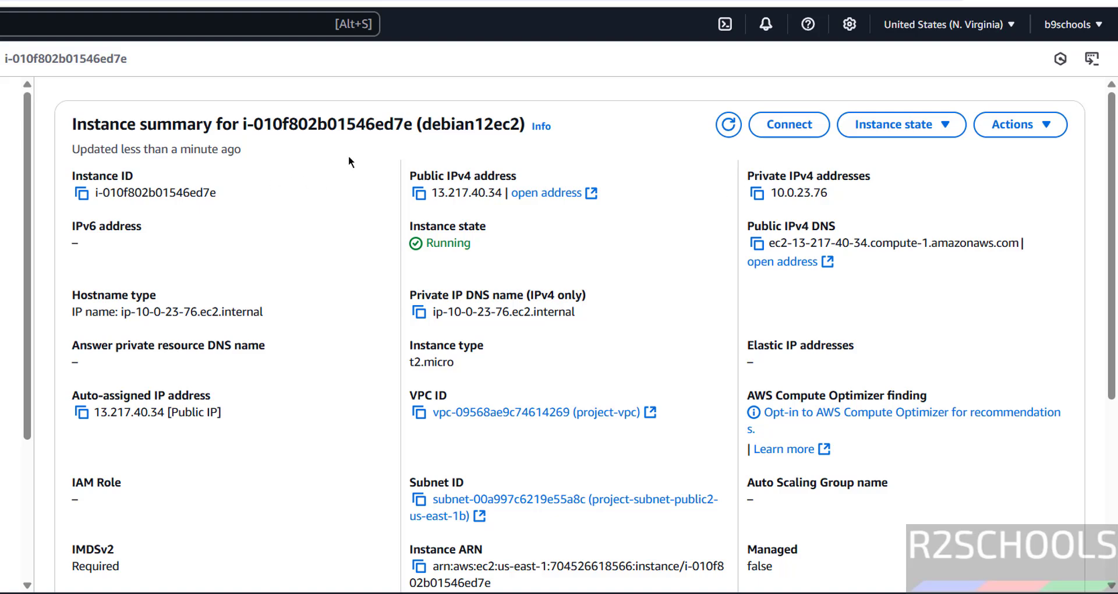
Open the SSH client connection instructions for the debian12ec2 instance and copy the example ssh command
click(790, 125)
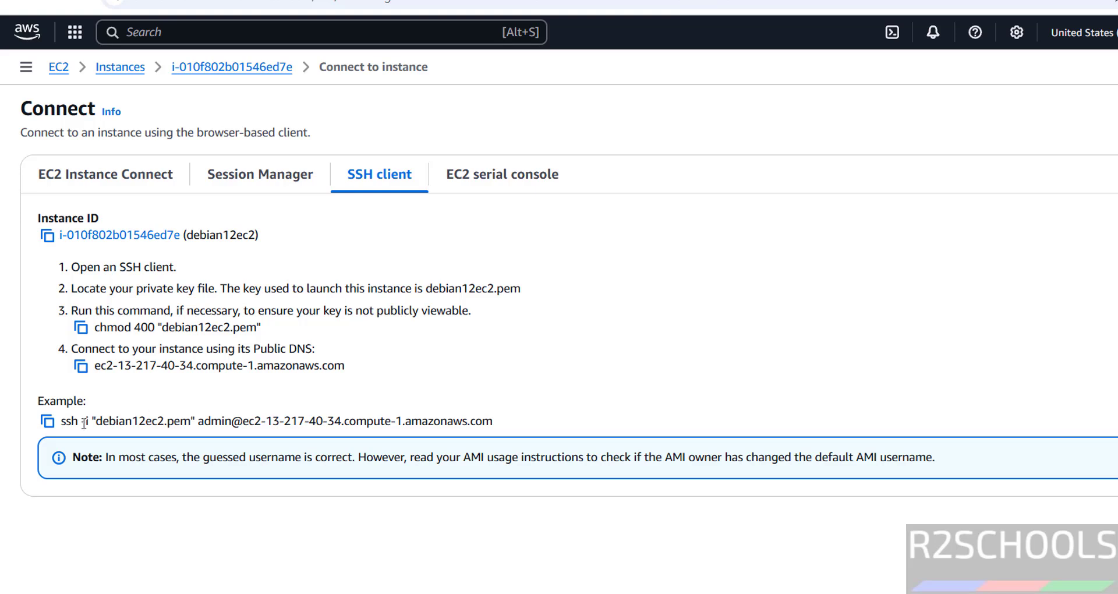
drag(62, 423, 554, 425)
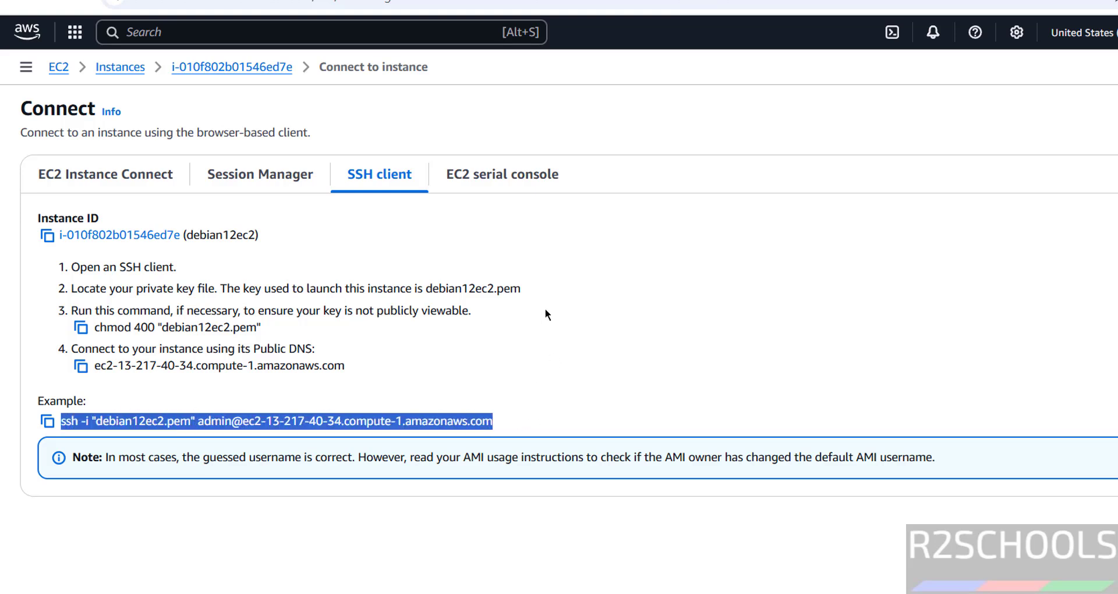
click(46, 421)
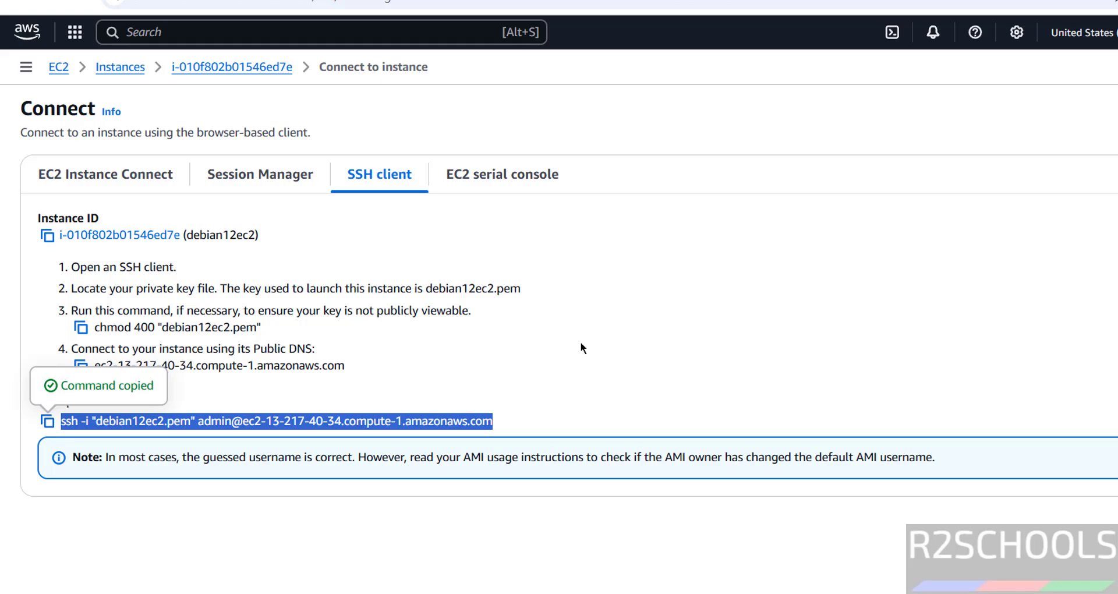
Switch to a new Windows Command Prompt (cmd.exe) and reposition its window over the browser
key(super+r)
key(Return)
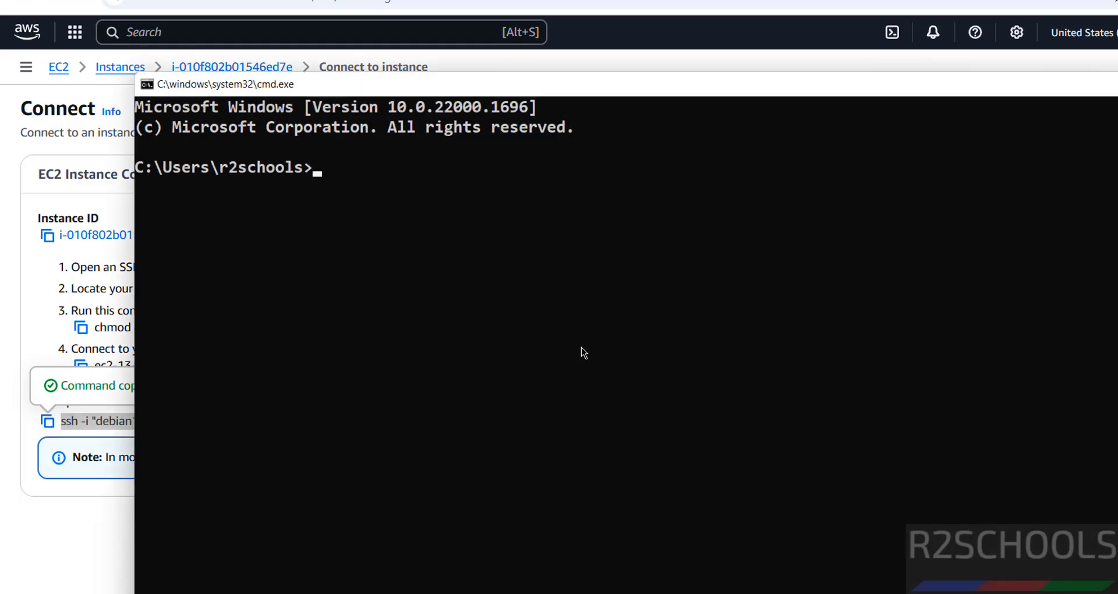
drag(629, 85, 556, 19)
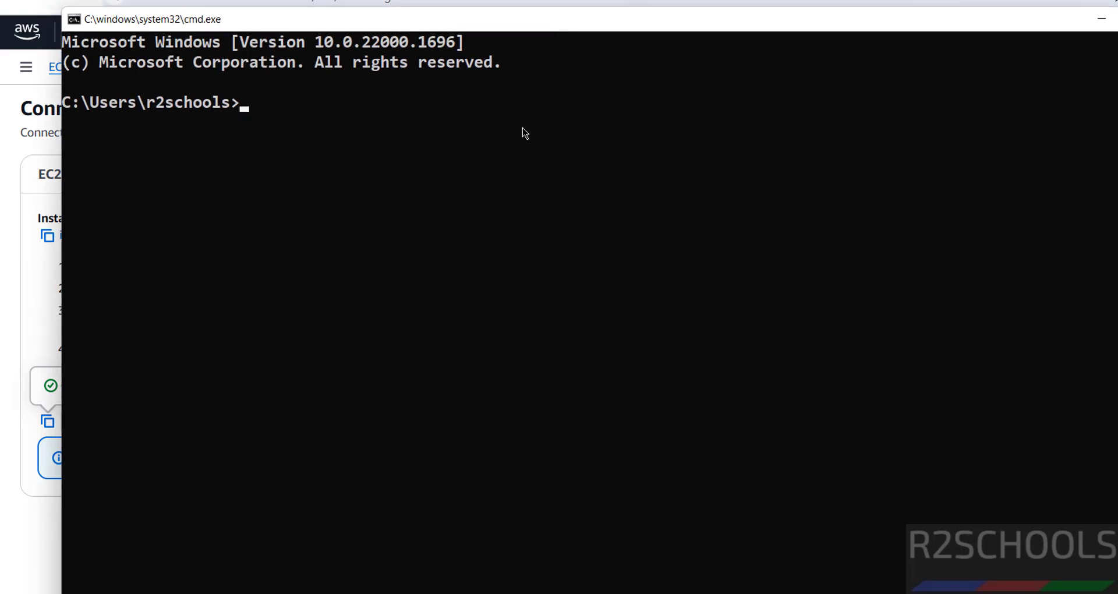
Minimize the Command Prompt, check the recent downloads for the key file, and highlight debian12ec2.pem in the example ssh command
click(1102, 19)
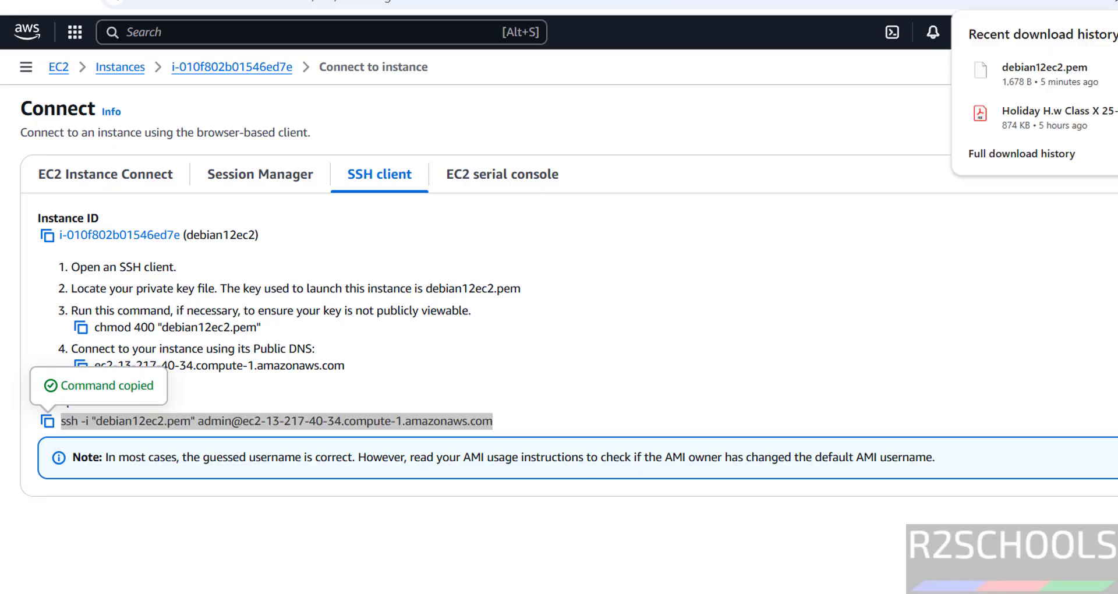
click(543, 387)
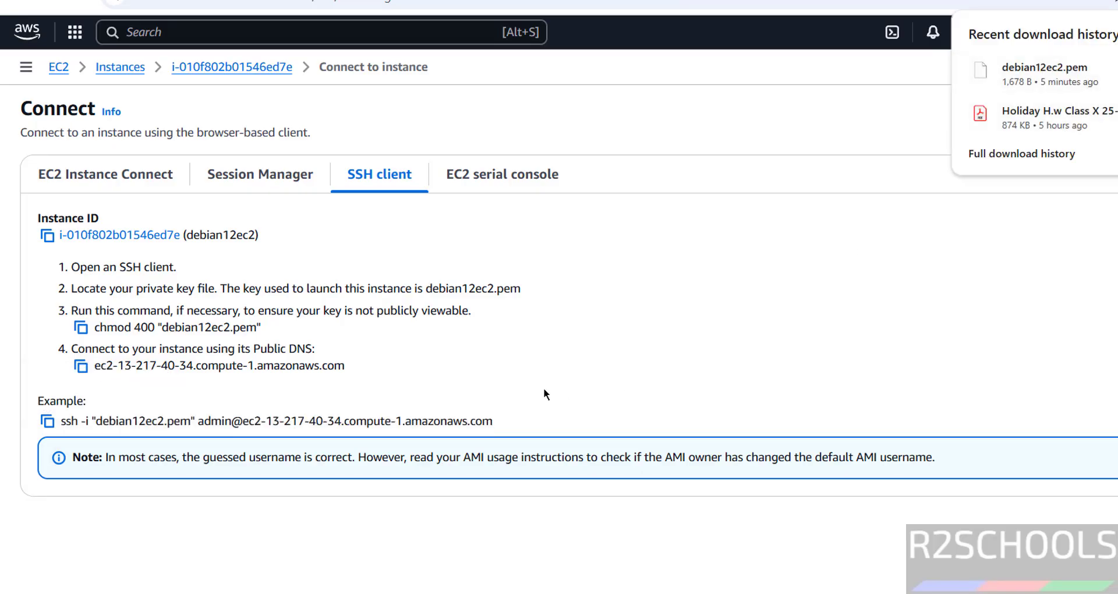
drag(182, 418, 201, 418)
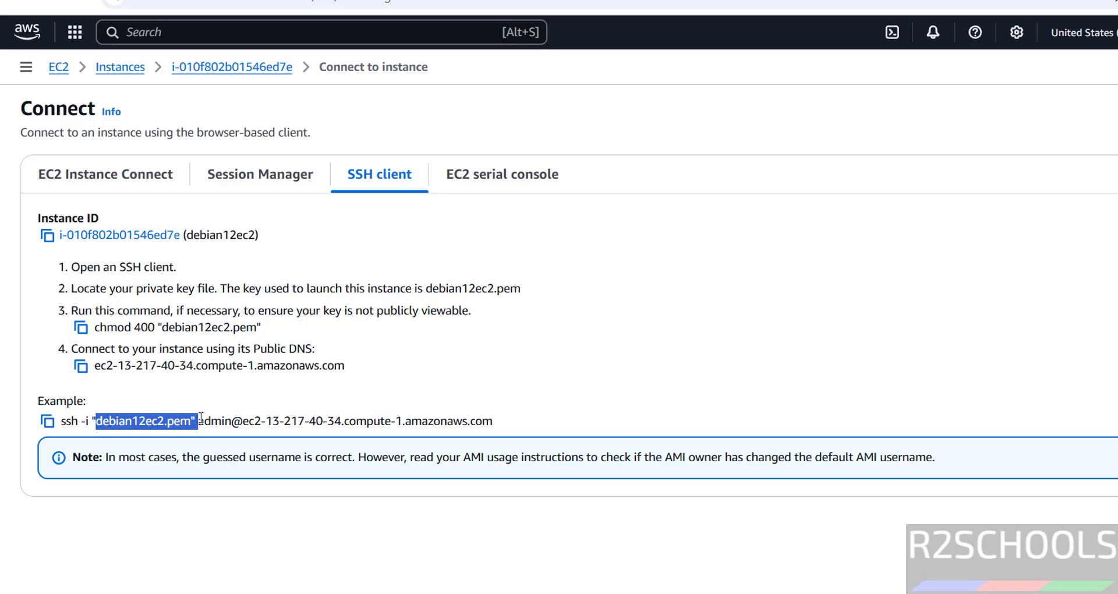
Switch to the Command Prompt, change to the Downloads folder with cd Downloads, and list its key files with dir *.pem
key(alt+Tab)
click(757, 367)
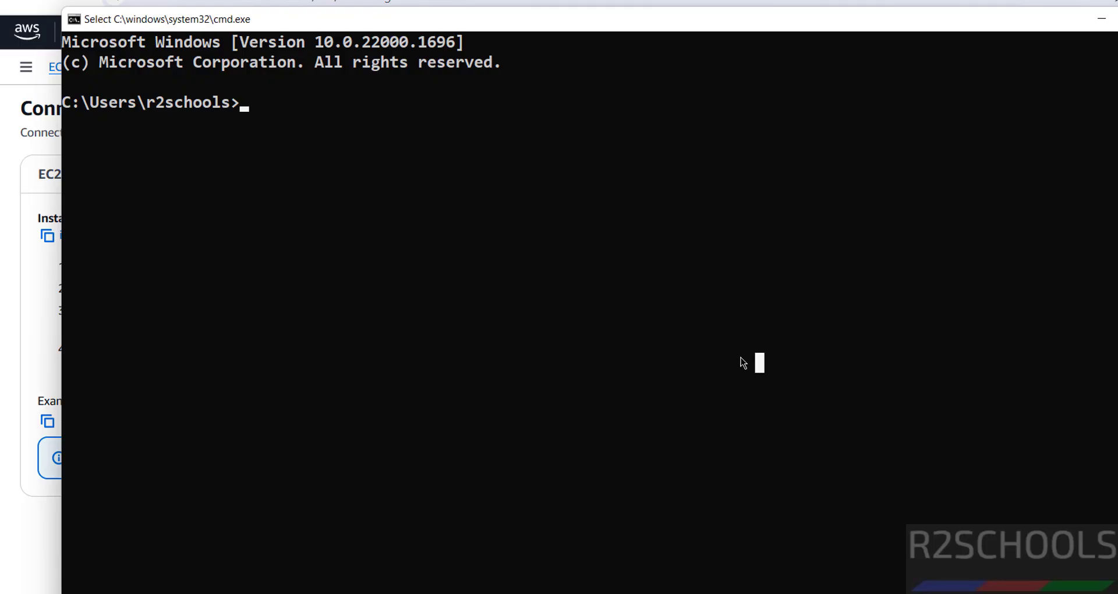
text(cd Downloads)
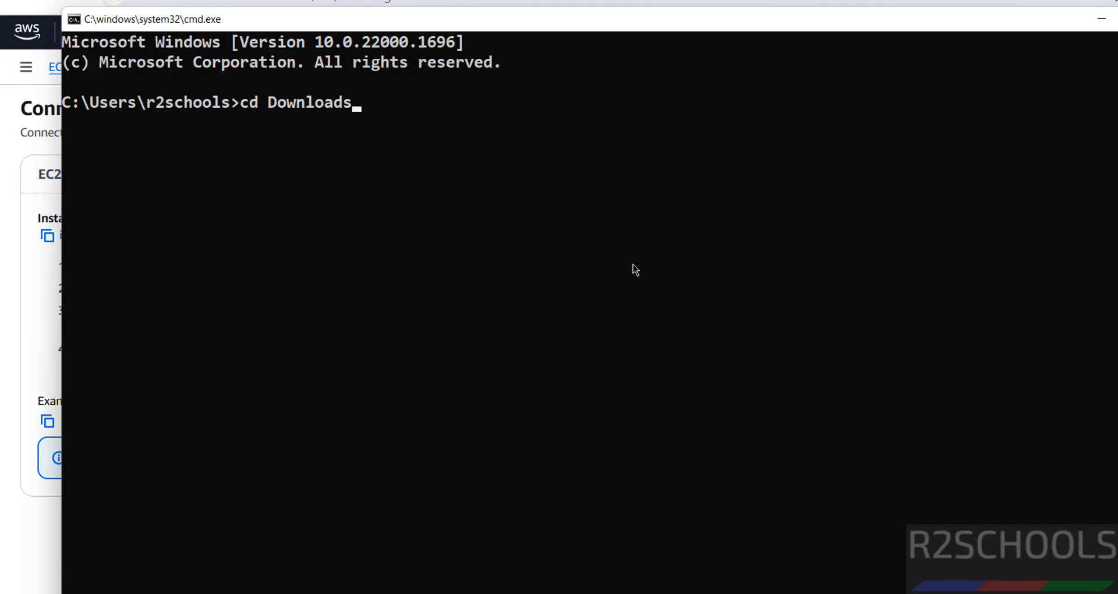
key(Return)
text(dir *.p)
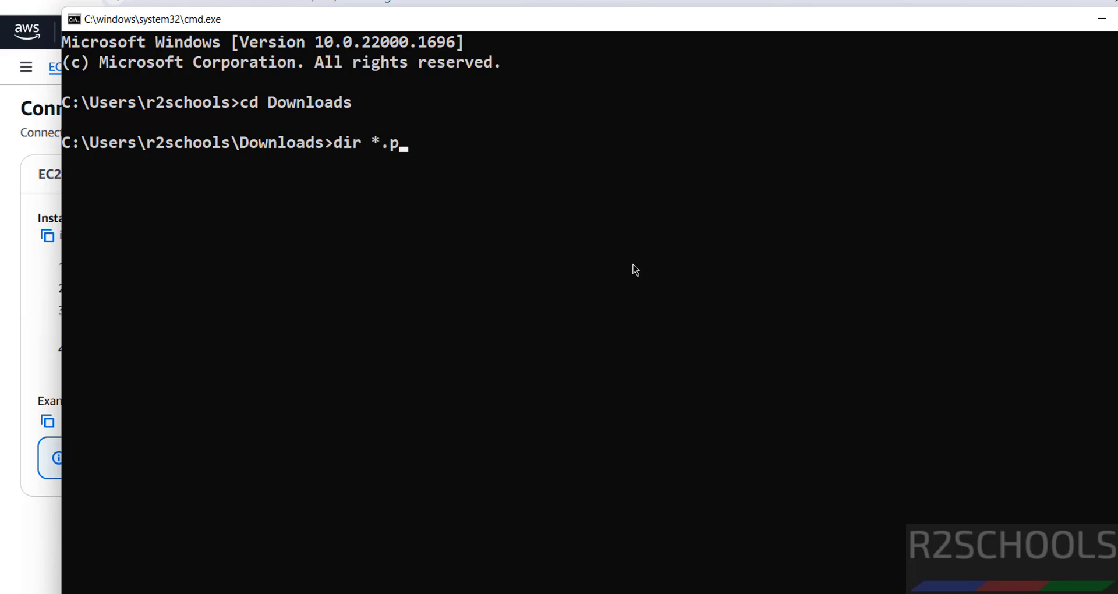
text(em)
key(Return)
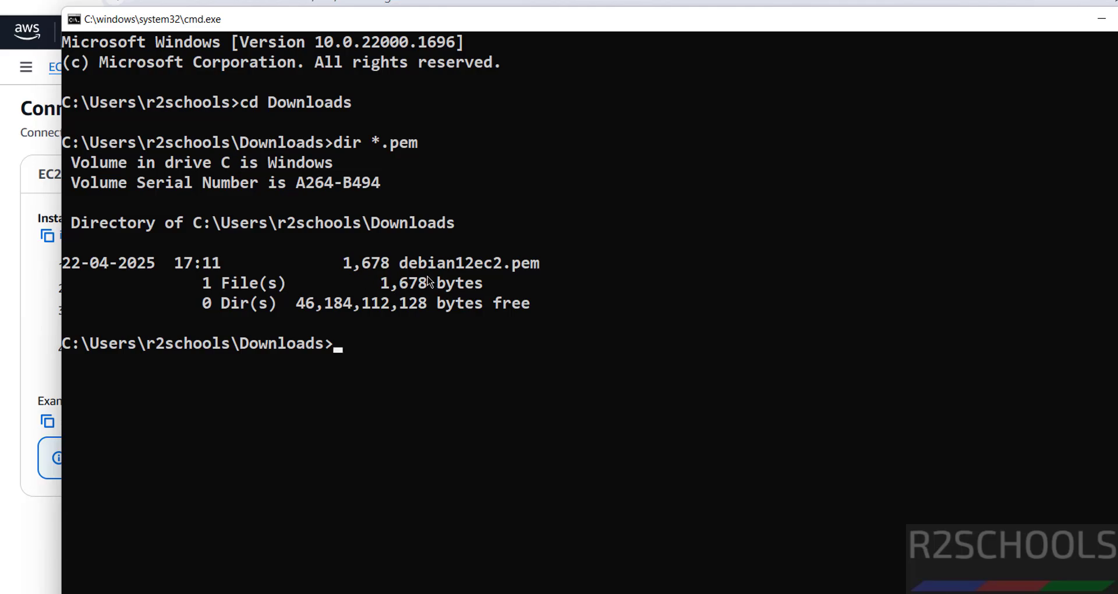
Copy the example ssh command from the AWS connection page, run it in the Command Prompt, and accept the host key with yes
click(30, 321)
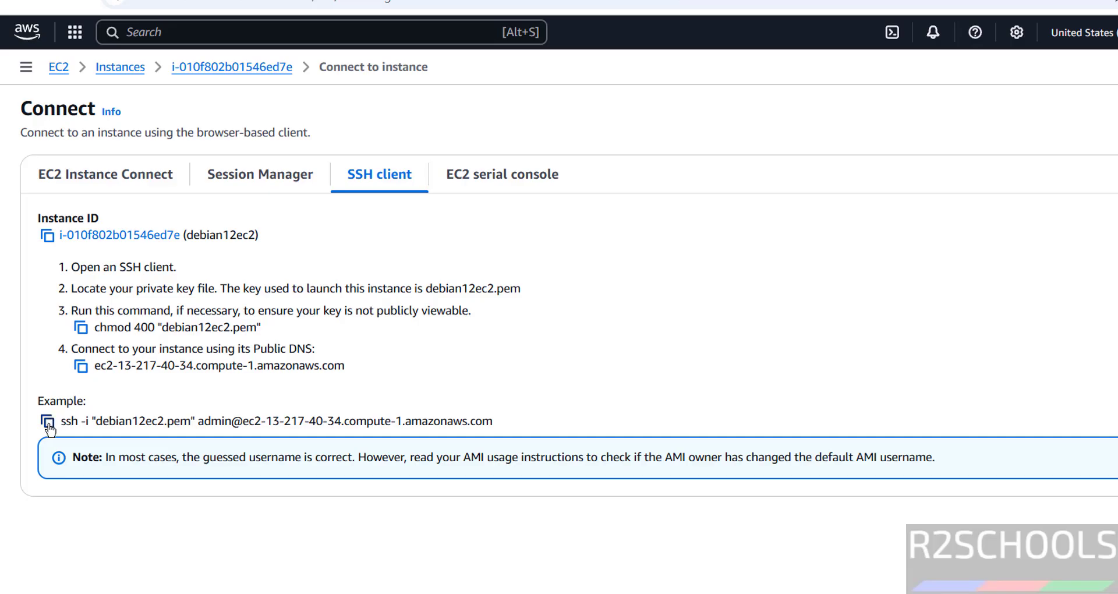
click(48, 422)
key(alt+Tab)
key(ctrl+v)
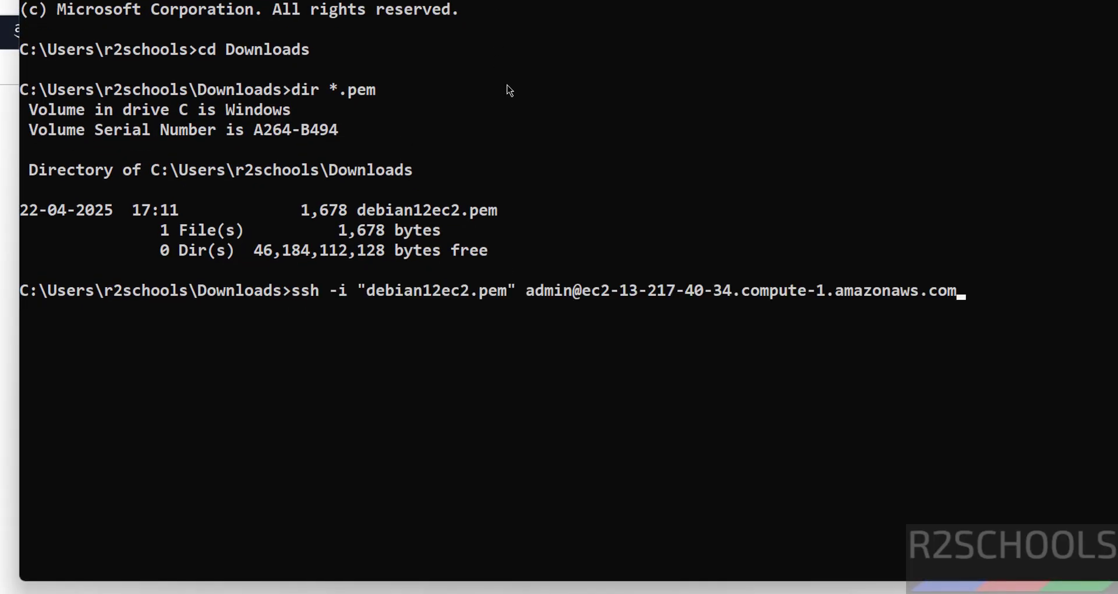
key(Return)
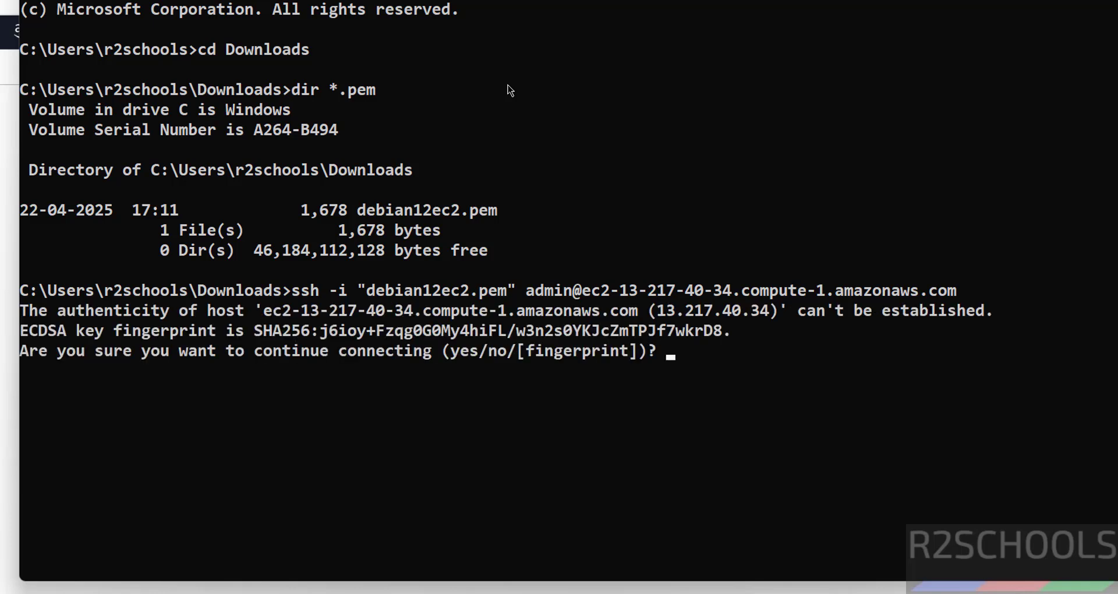
text(yes)
key(Return)
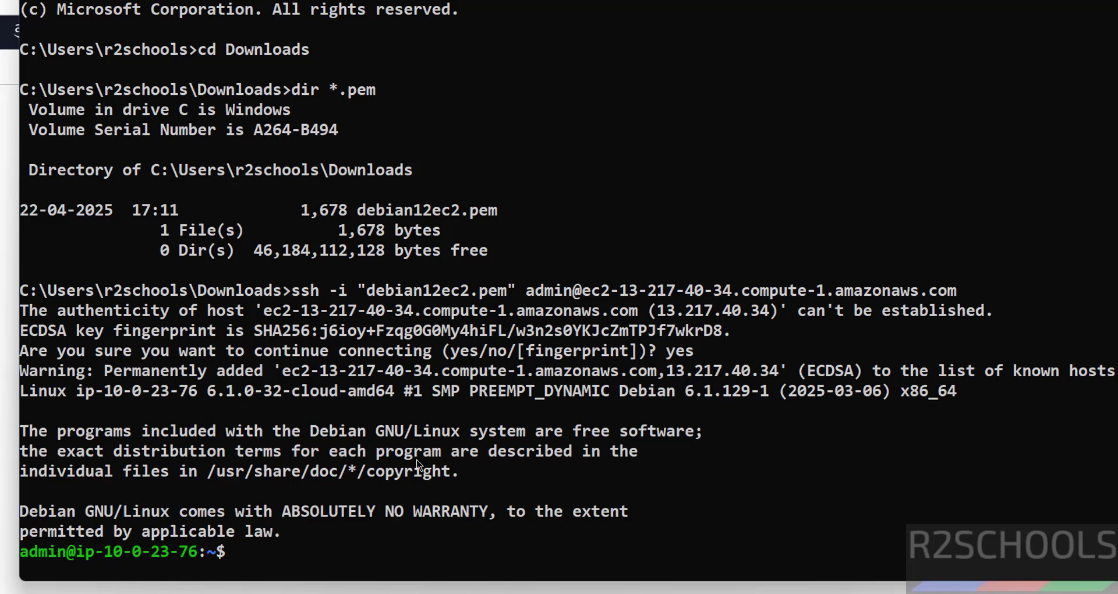
Clear the terminal and display the operating system details with more /etc/os-release, clearing the output when done
key(ctrl+l)
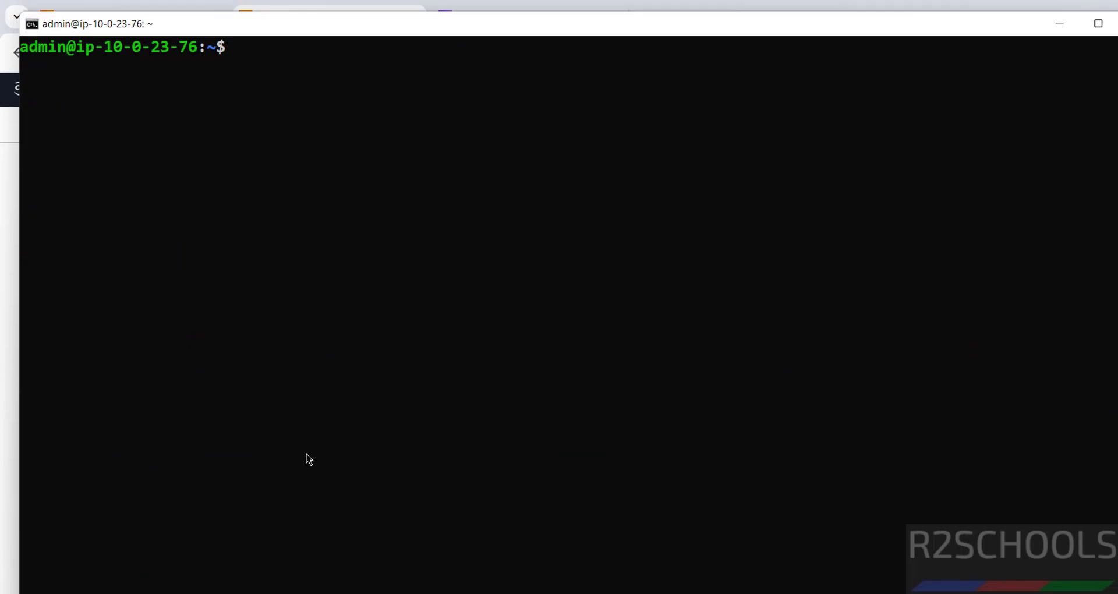
text(more /etc/os-release)
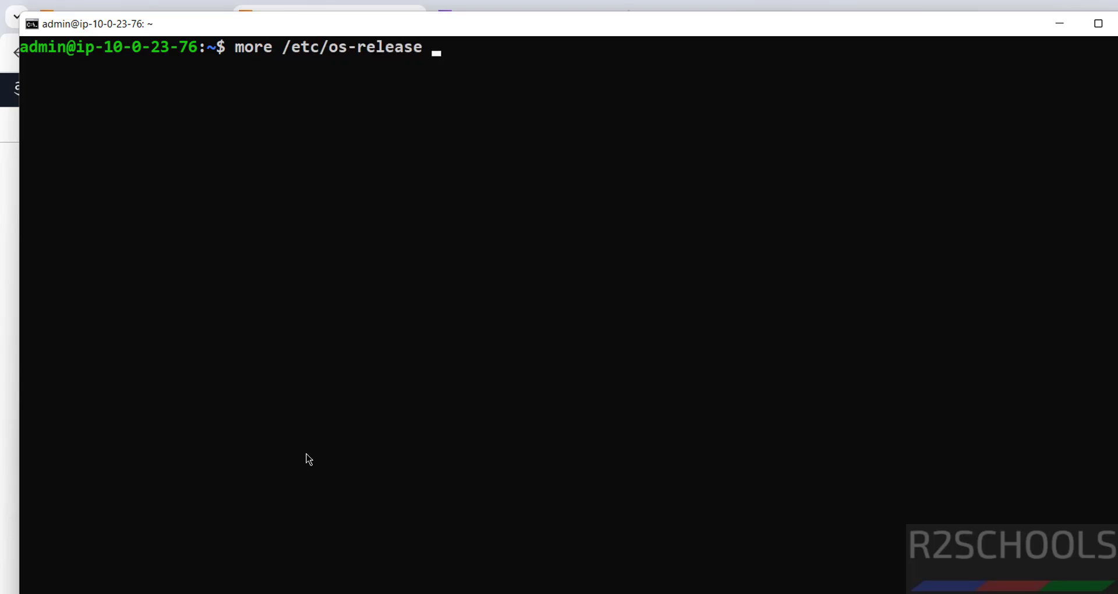
key(Return)
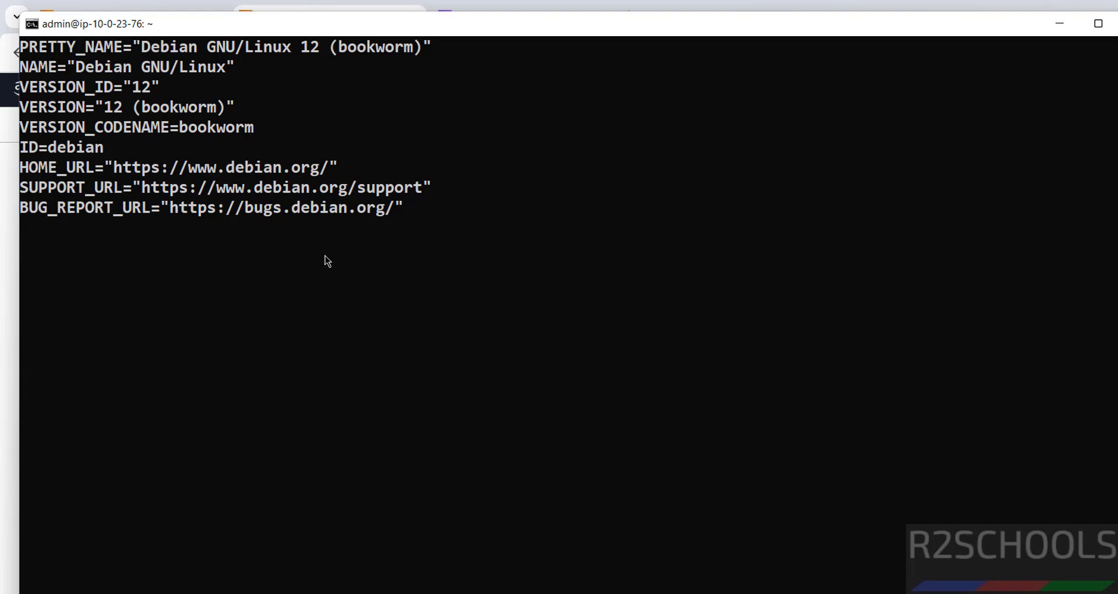
key(ctrl+l)
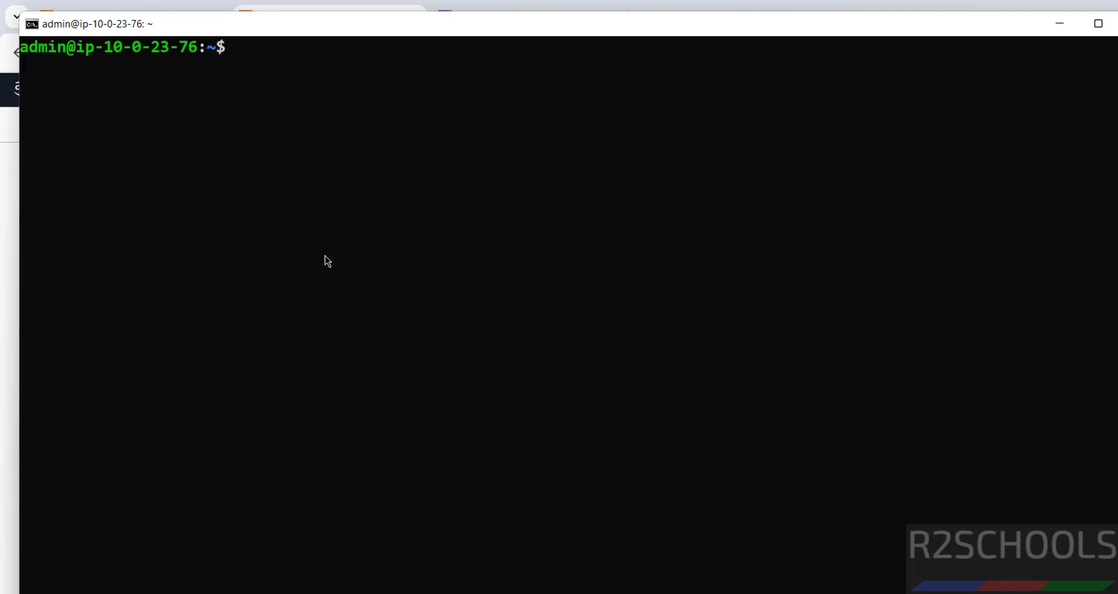
Check the server's network configuration with ifconfig and ip addr, highlight the IPv4 address of enX0, and clear the terminal
text(ifconfig)
key(Return)
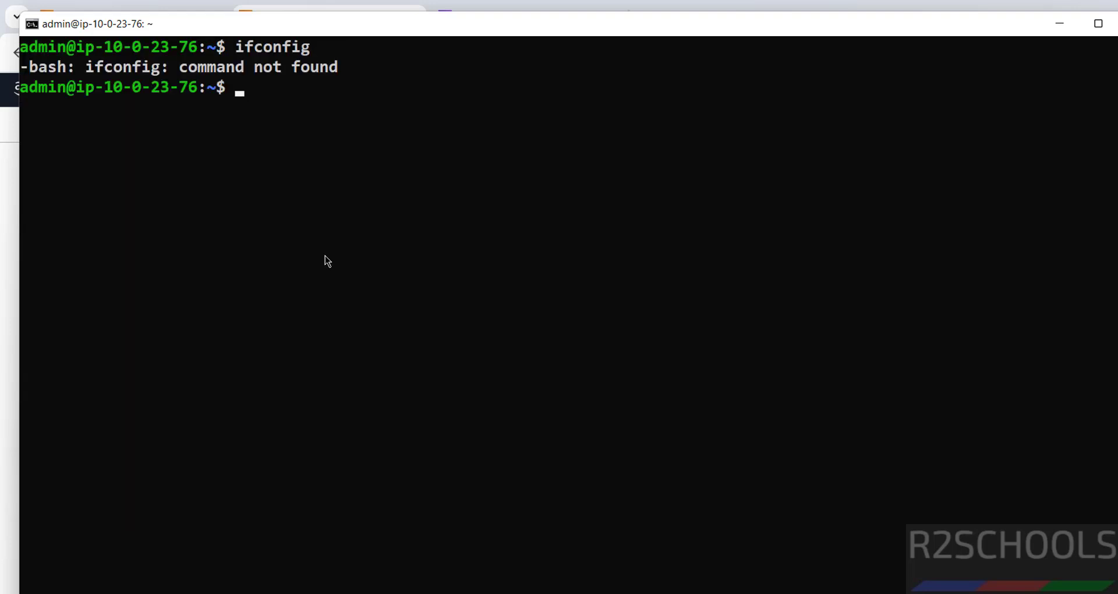
text(ip addr)
key(Return)
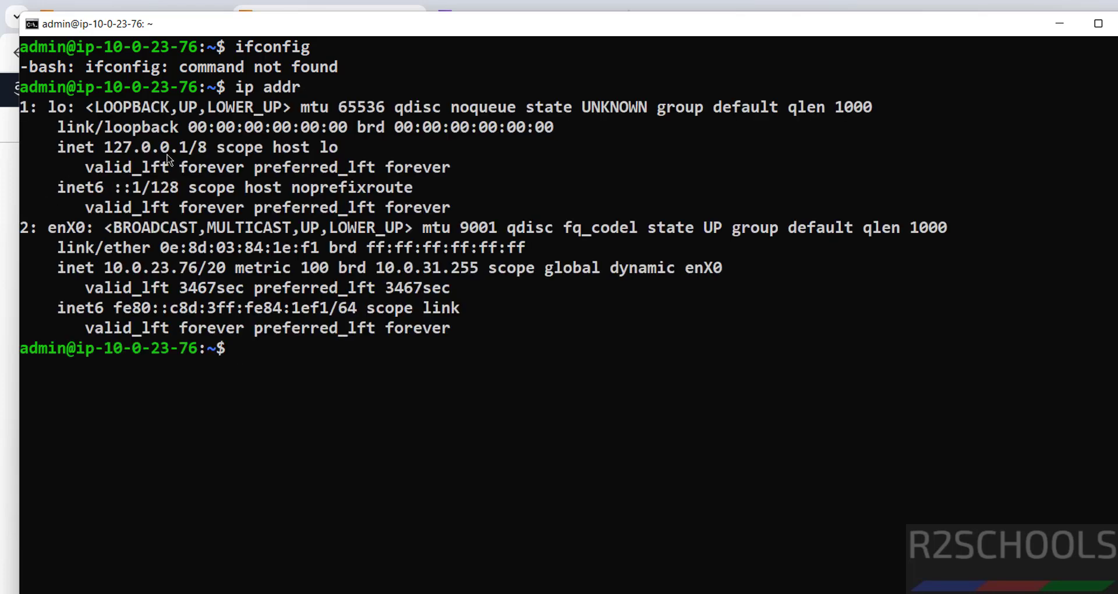
drag(97, 269, 198, 272)
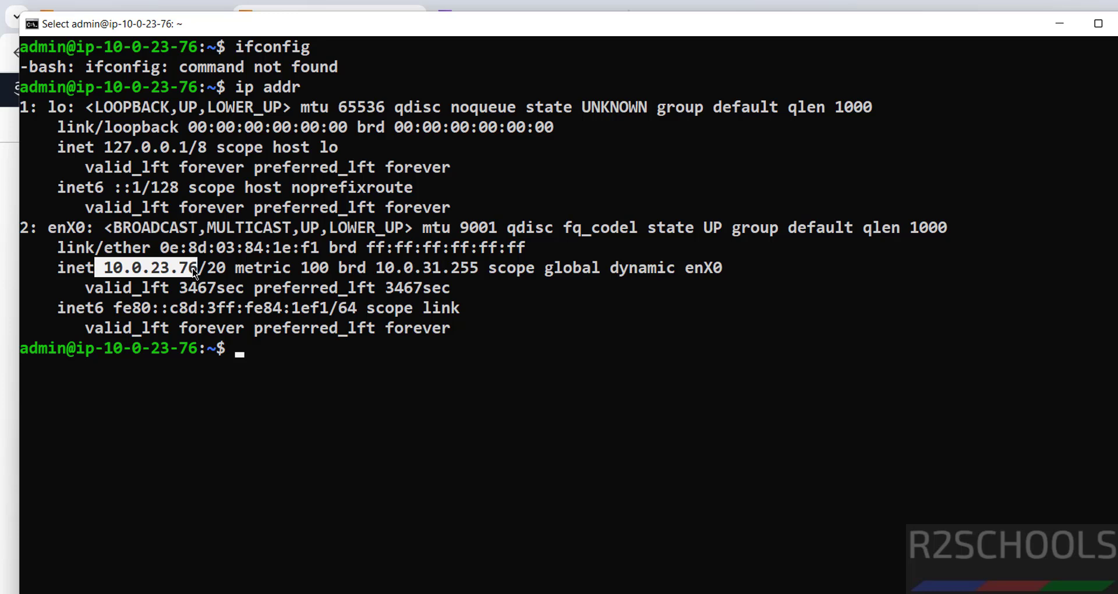
click(455, 368)
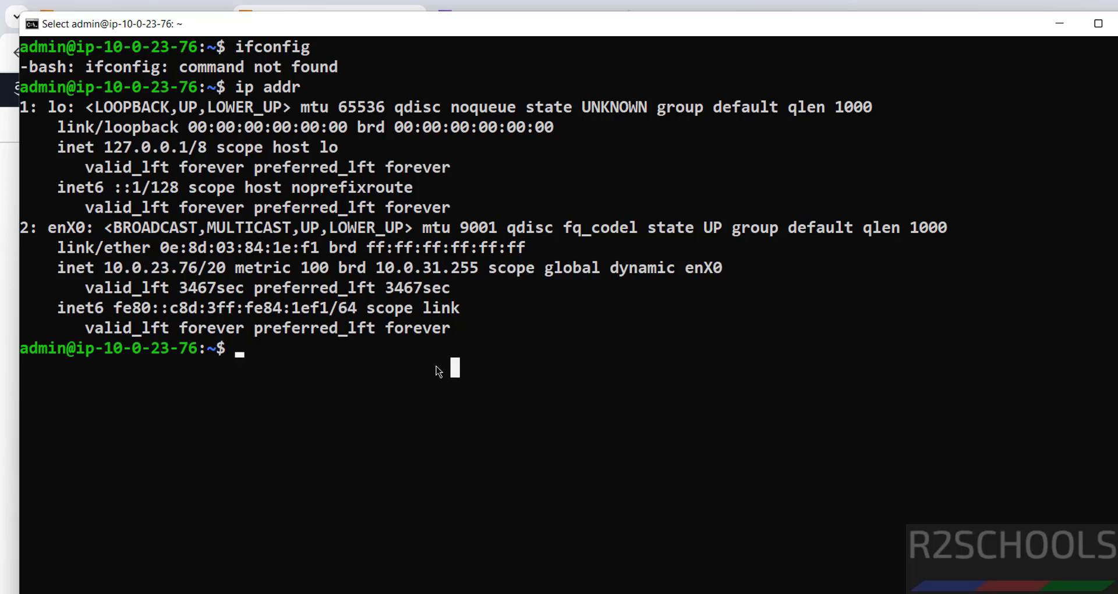
key(Escape)
key(ctrl+l)
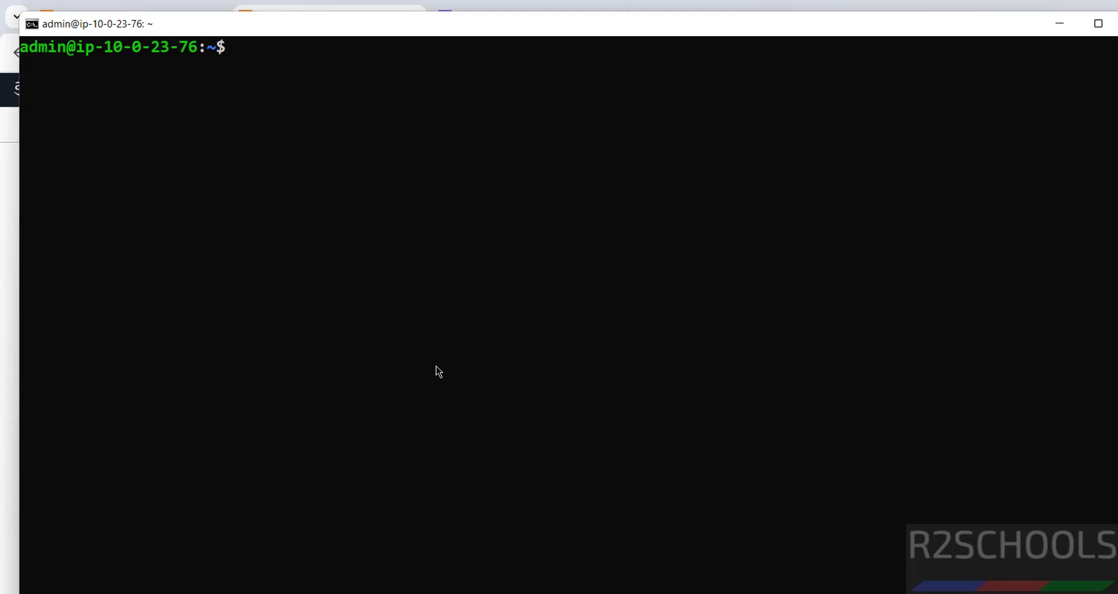
Update and upgrade the Debian packages with sudo apt update && sudo apt upgrade, answer y to continue, and clear the terminal
text(sudo apt updat)
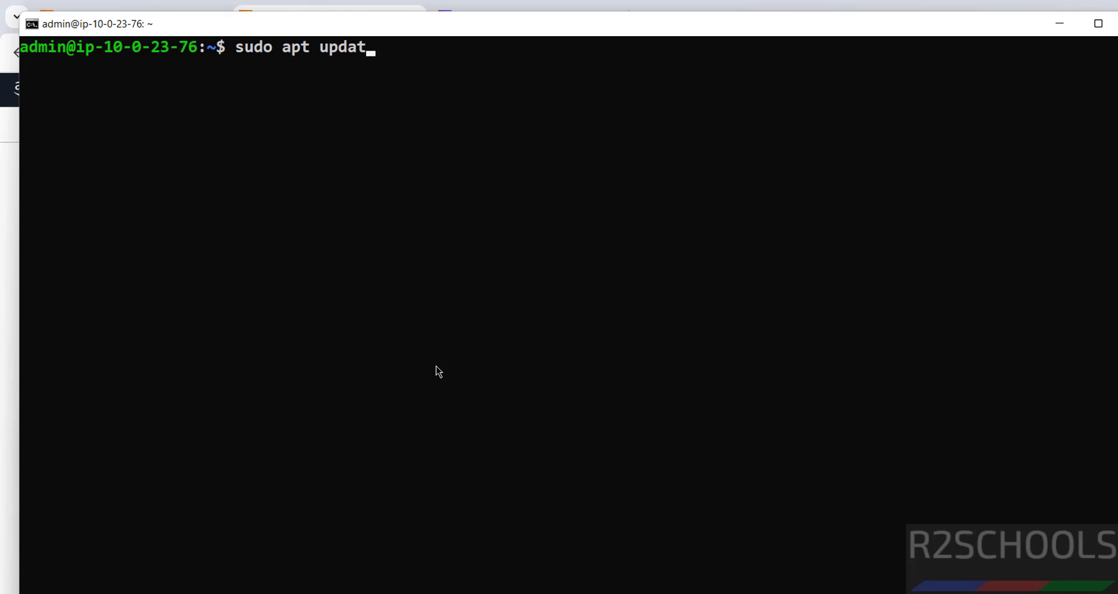
text(e && sudo a)
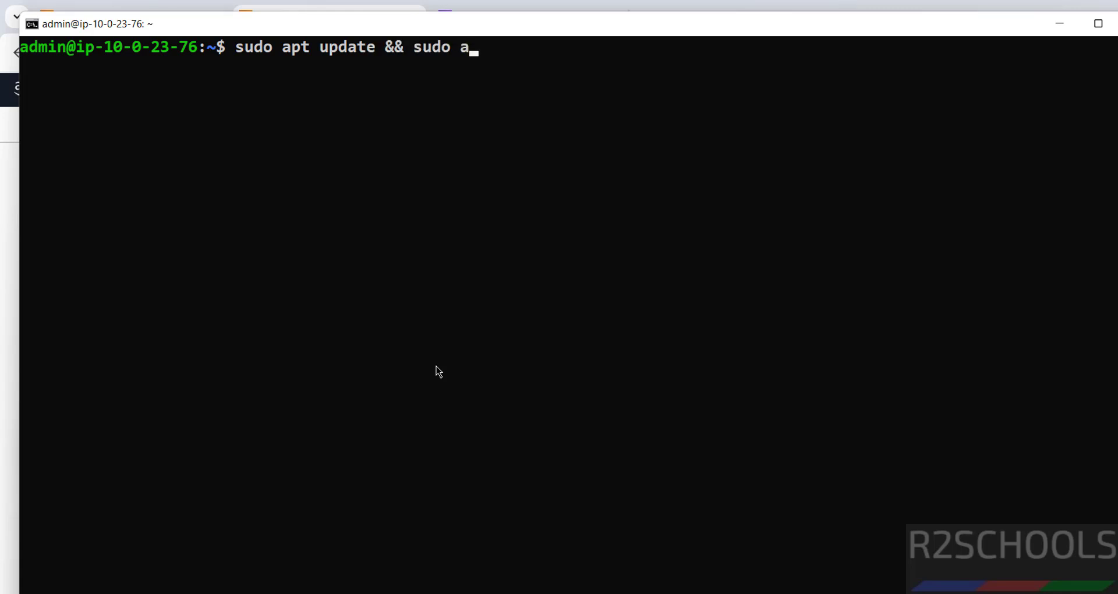
text(pt upgrade)
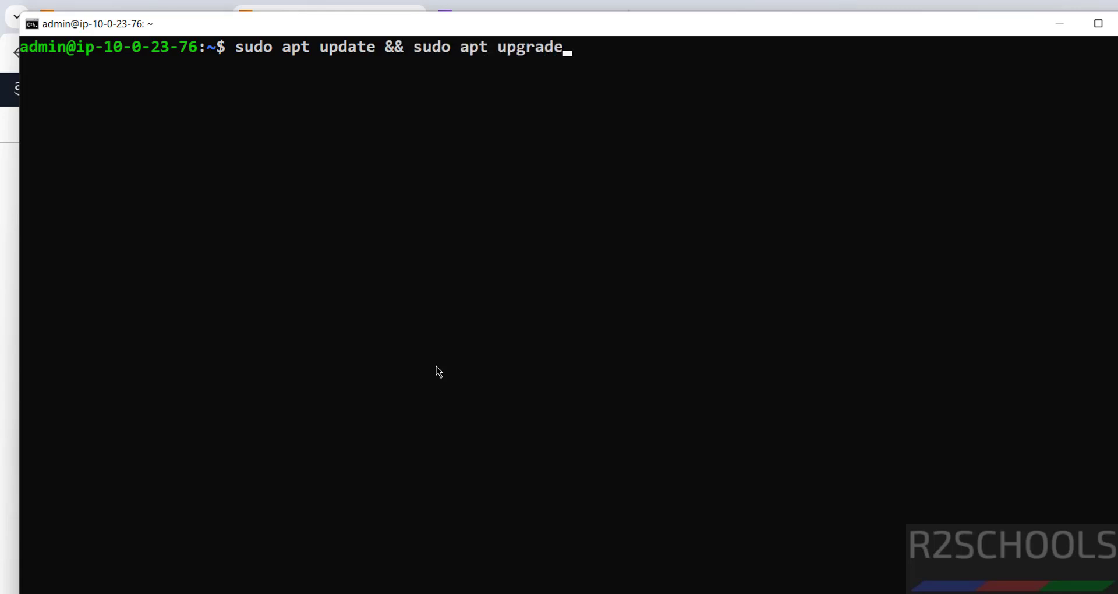
key(Return)
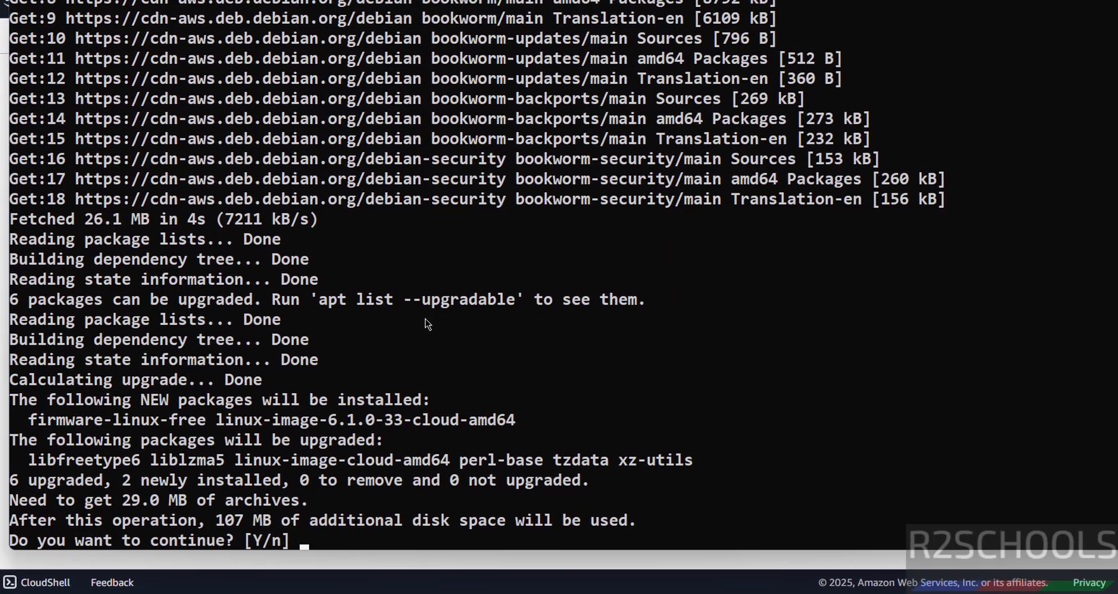
text(y)
key(Return)
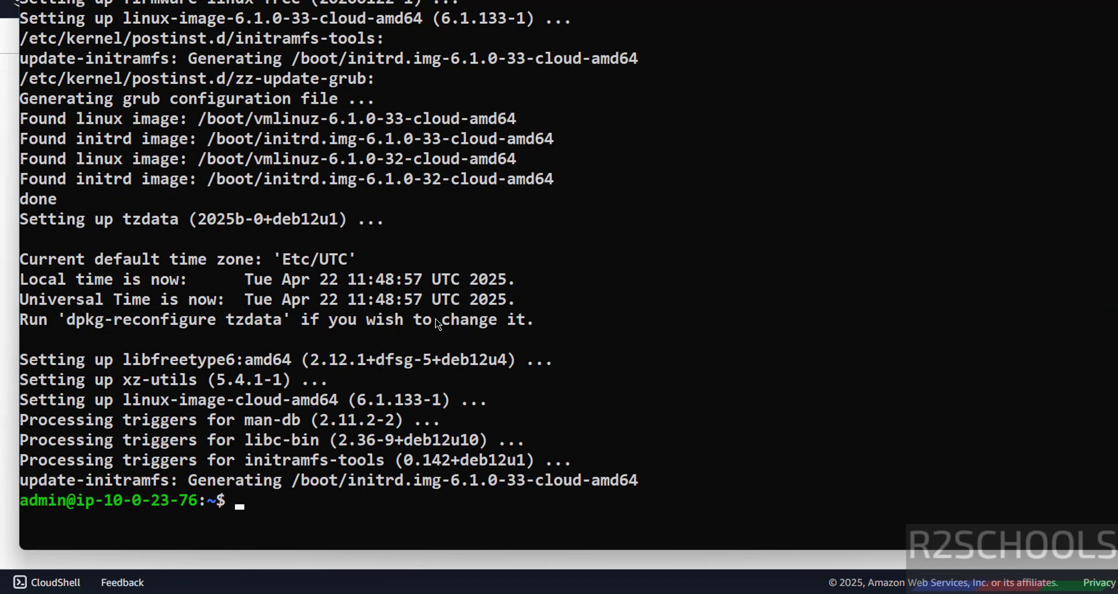
key(ctrl+l)
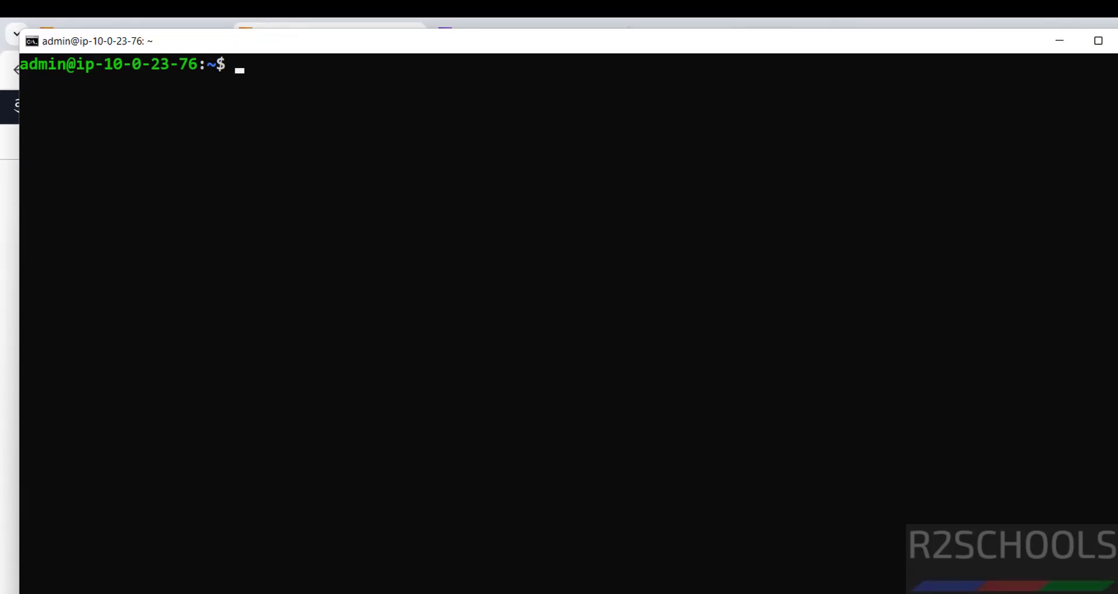
Switch back to the AWS console's EC2 Instances page in the browser and open the debian12ec2 instance summary
key(alt+Tab)
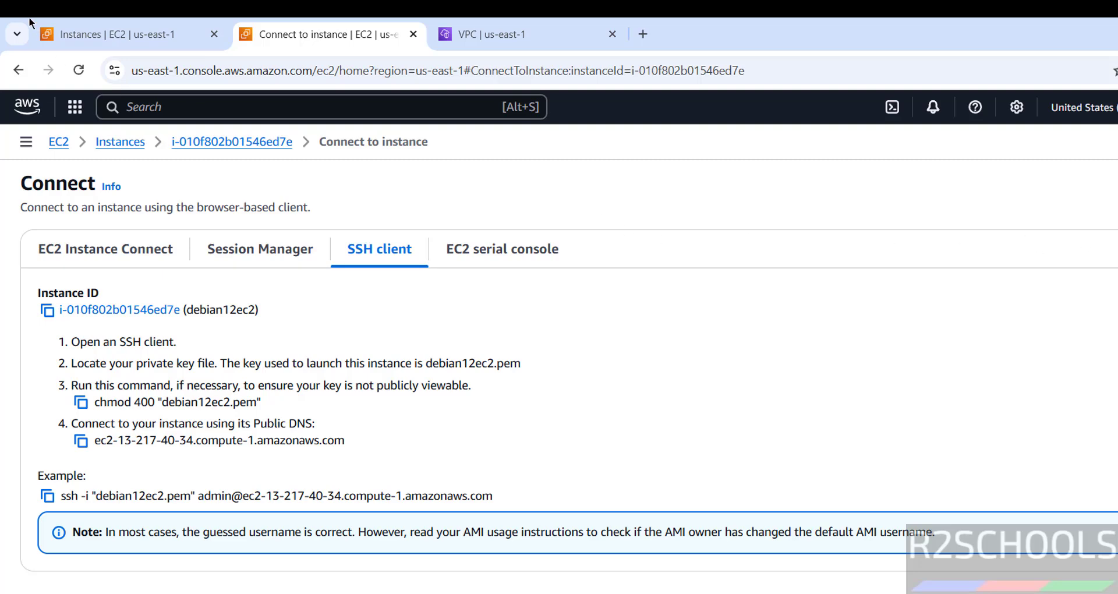
click(83, 24)
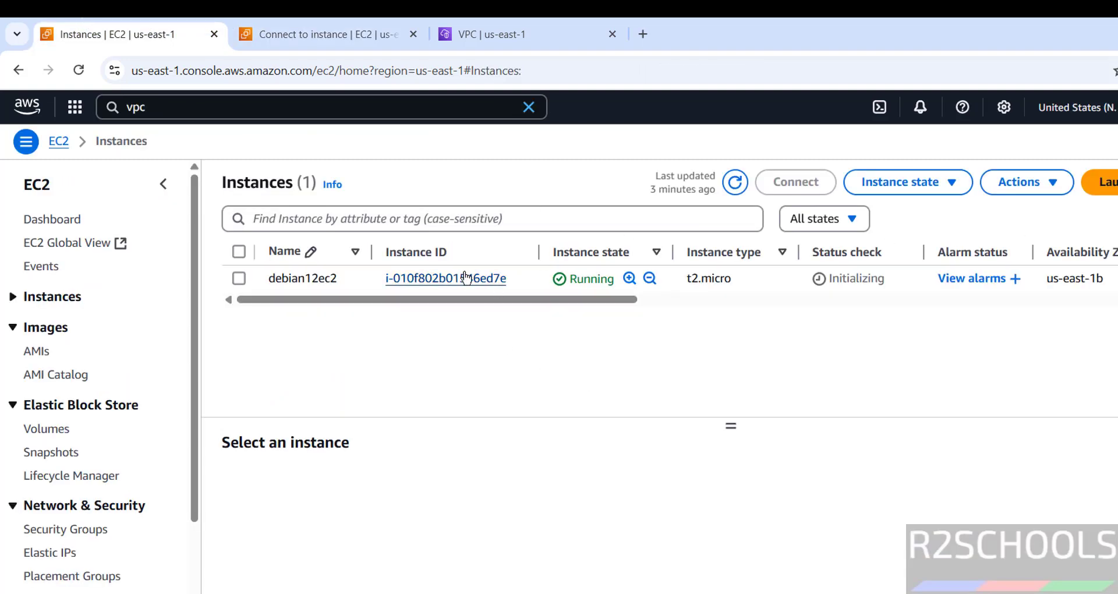
click(466, 277)
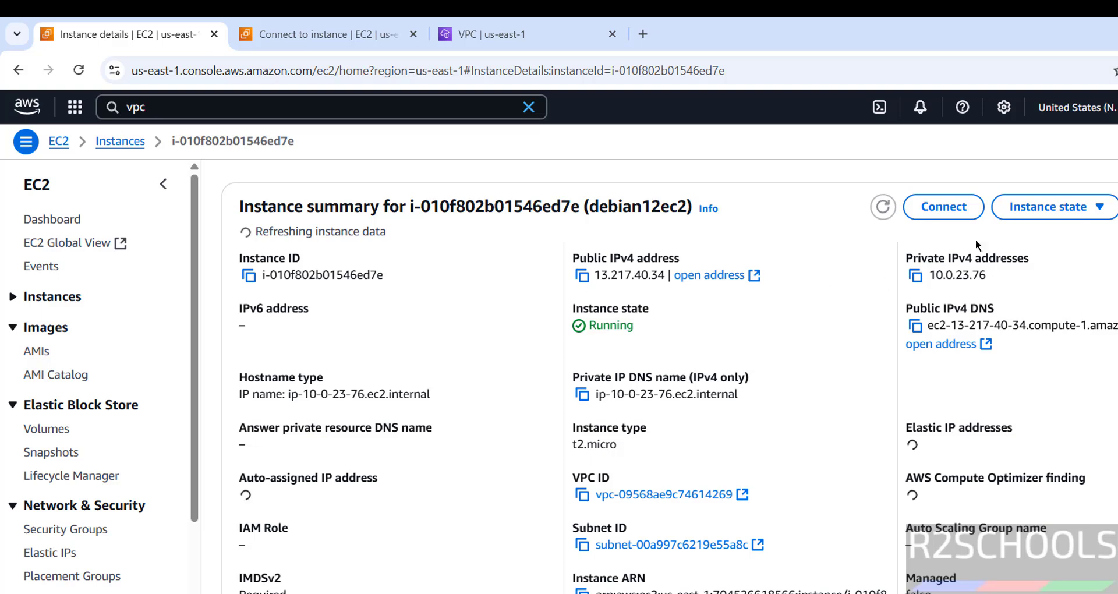
click(1072, 209)
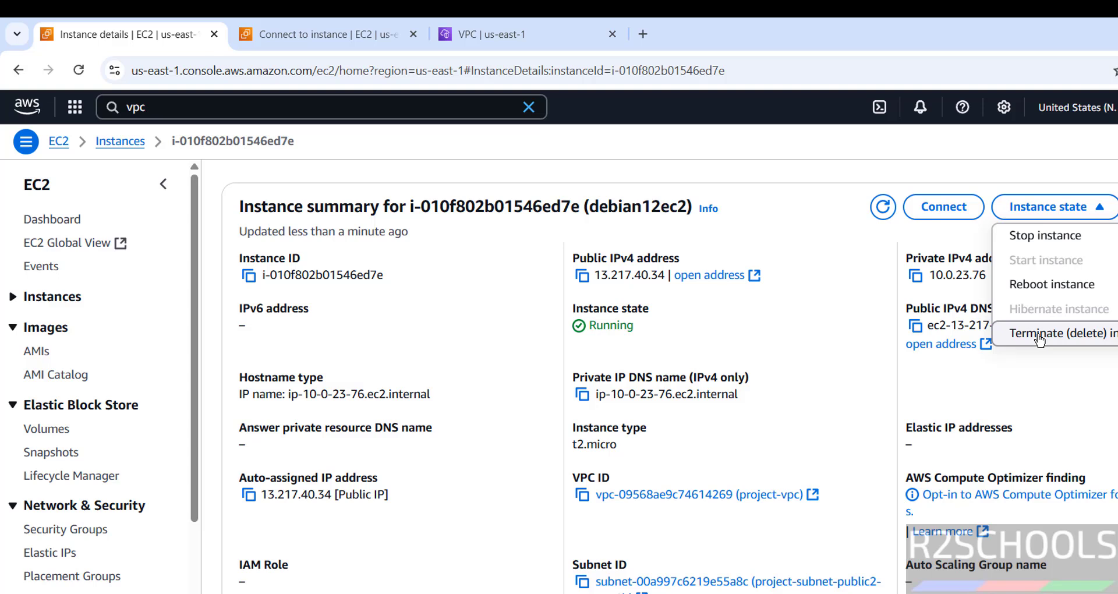
click(792, 296)
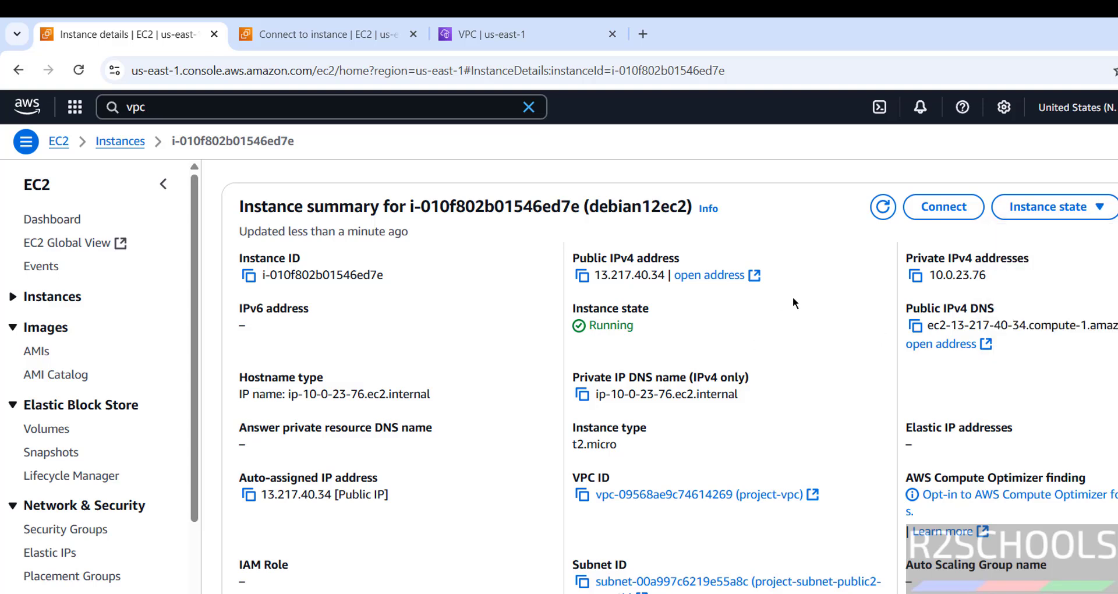
click(1042, 206)
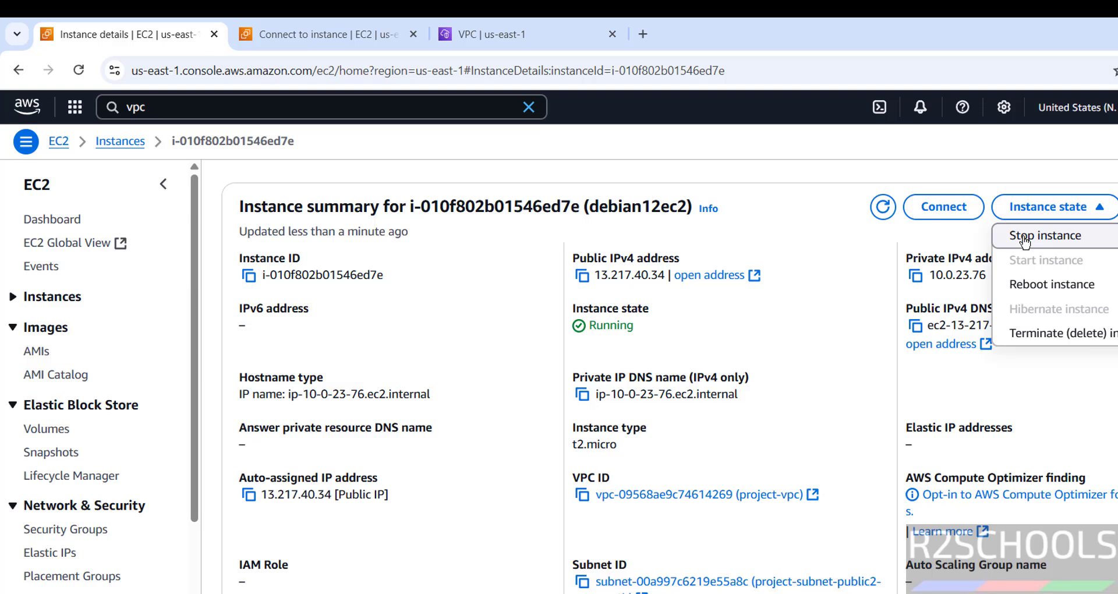
click(847, 256)
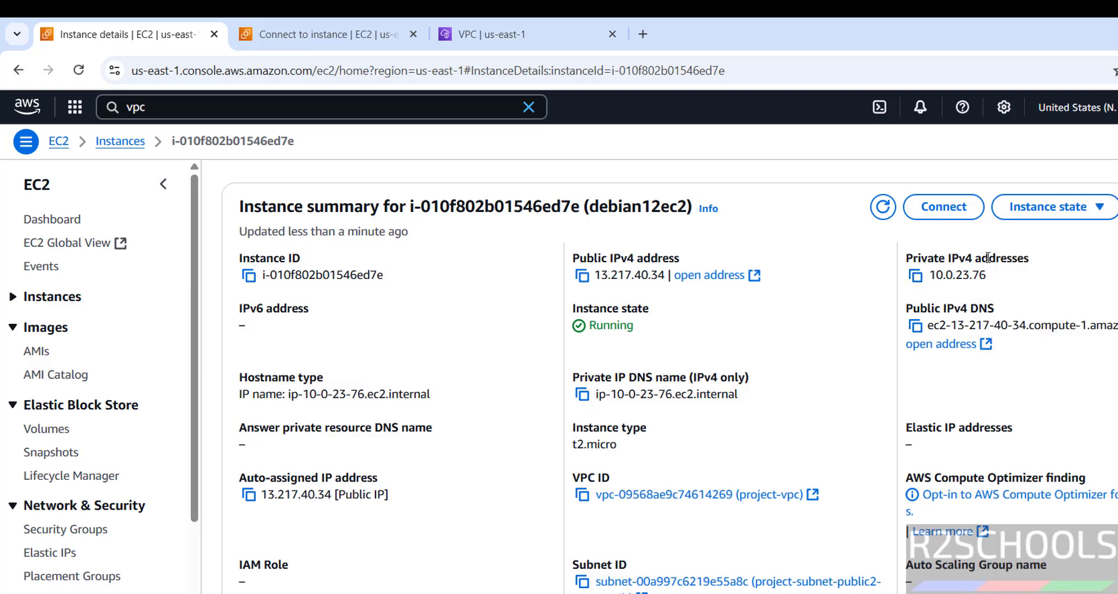
Reboot the debian12ec2 instance, confirming the request, and refresh its summary to check the instance state
click(1063, 223)
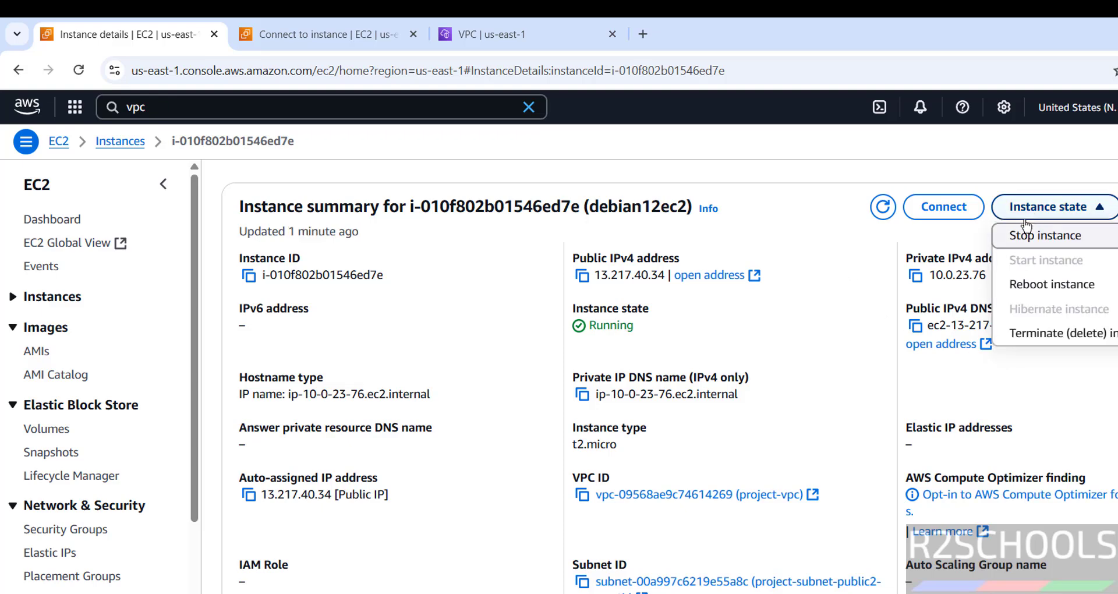
click(1026, 286)
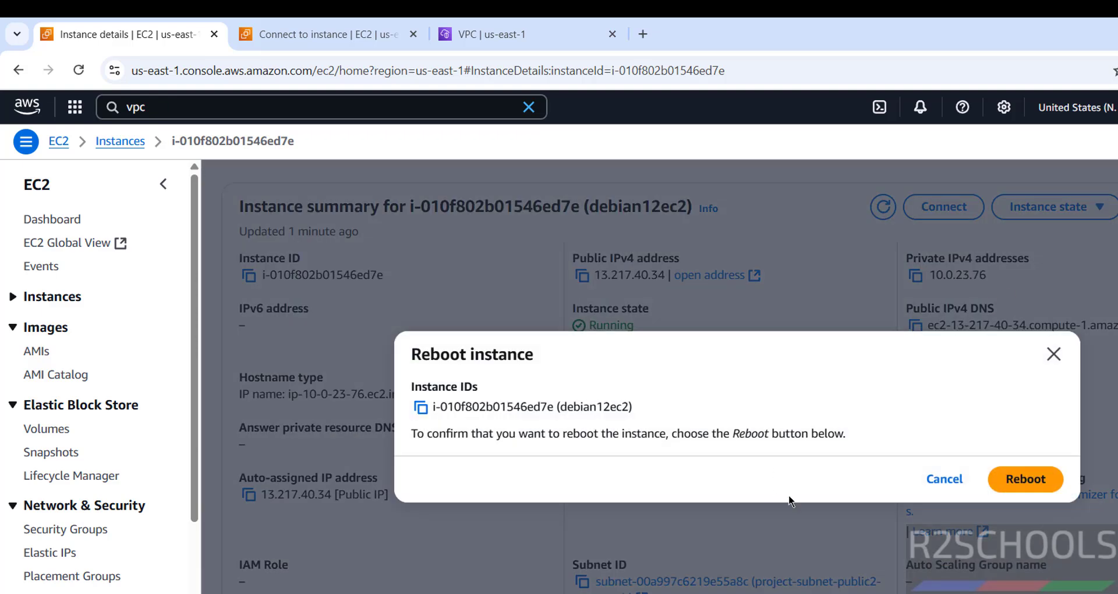
click(1027, 481)
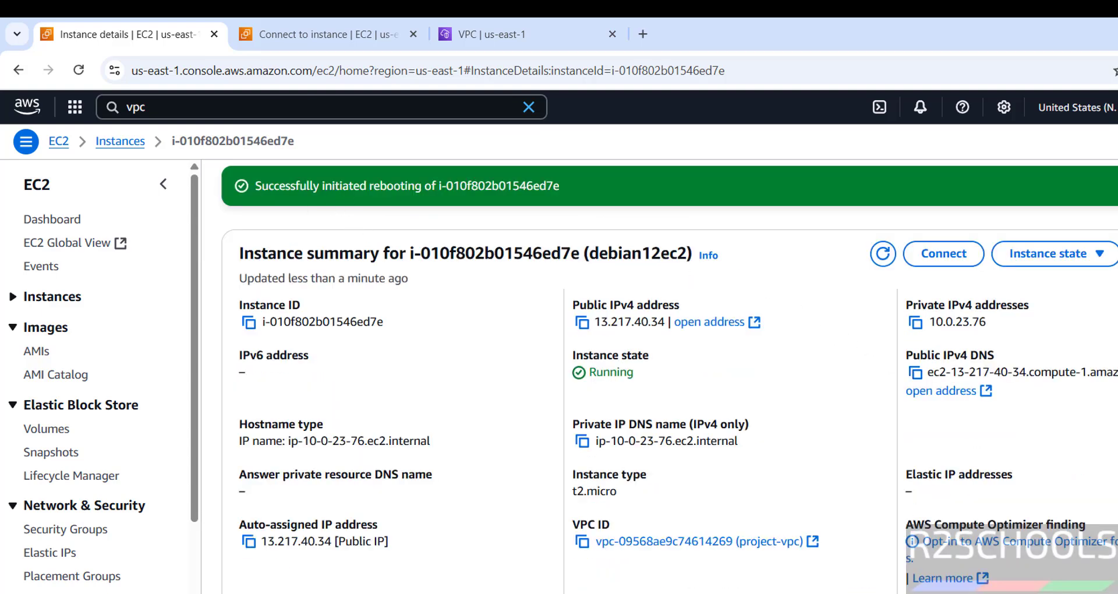
click(883, 207)
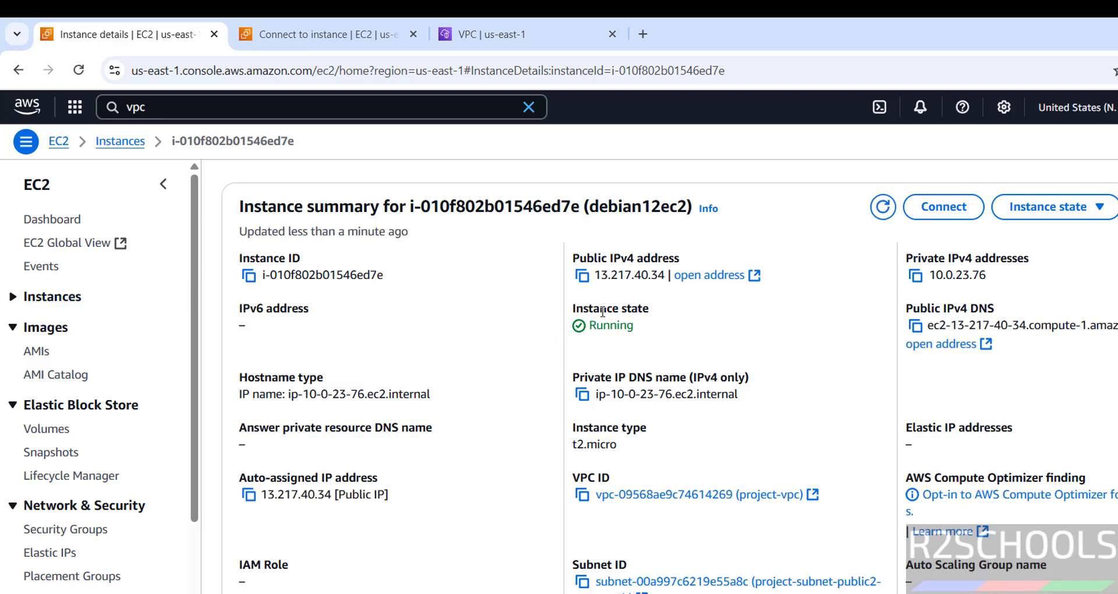
click(884, 207)
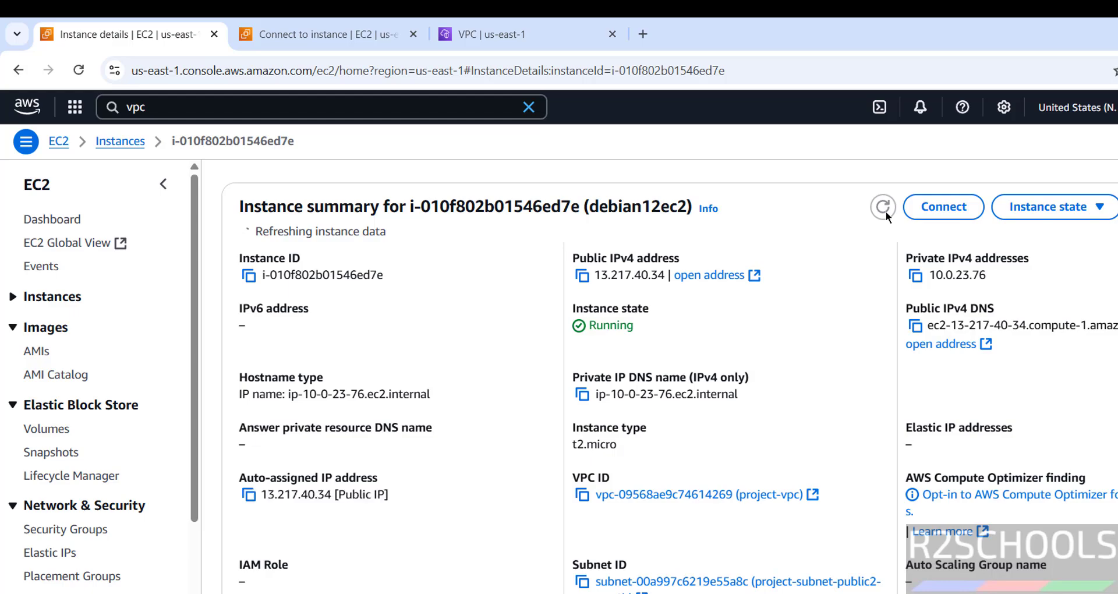
key(alt+Tab)
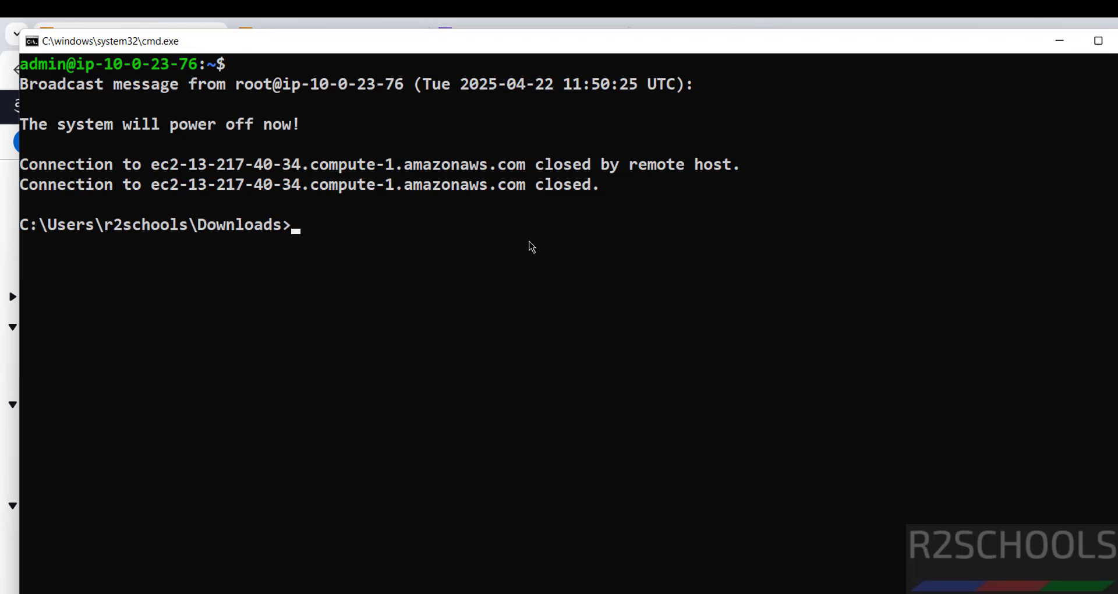
key(Up)
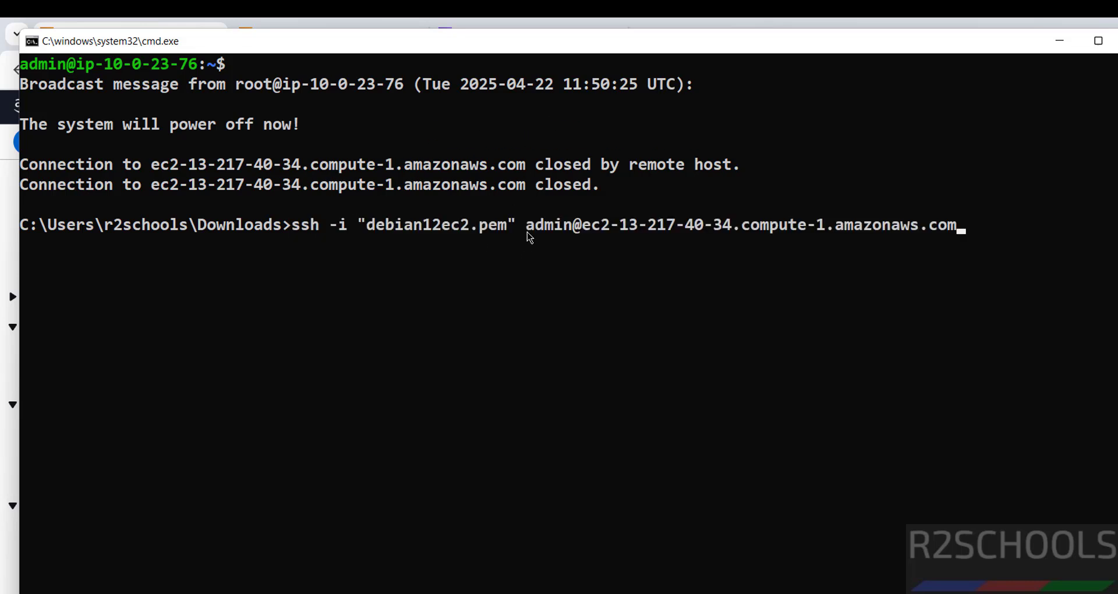
key(Return)
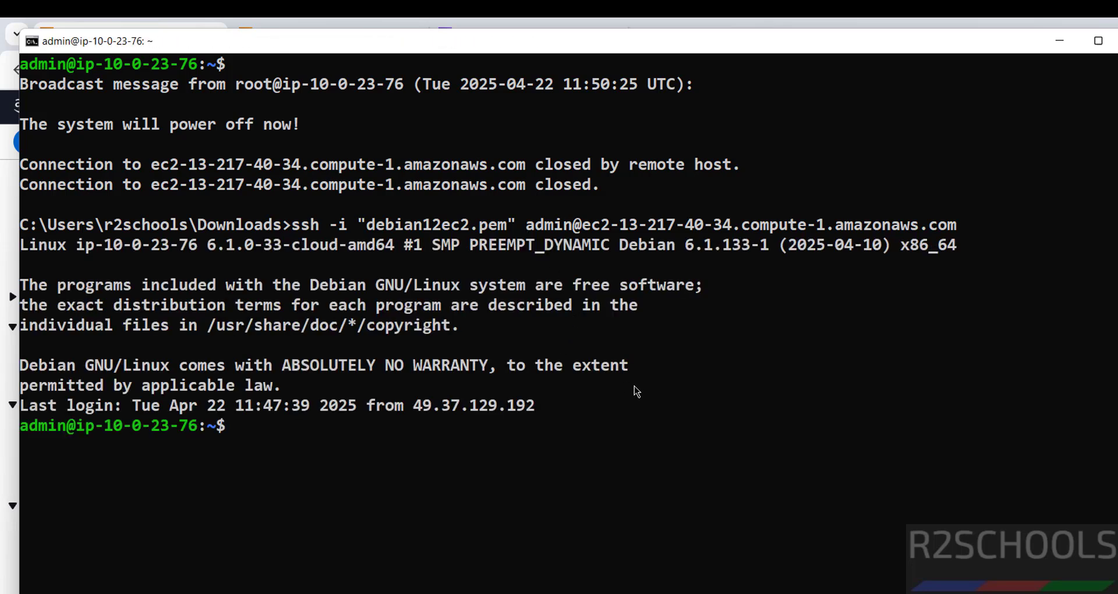
Switch back to the AWS console in the browser, examine the instance state actions for debian12ec2, and look at the Create VPC workflow page
key(alt+Tab)
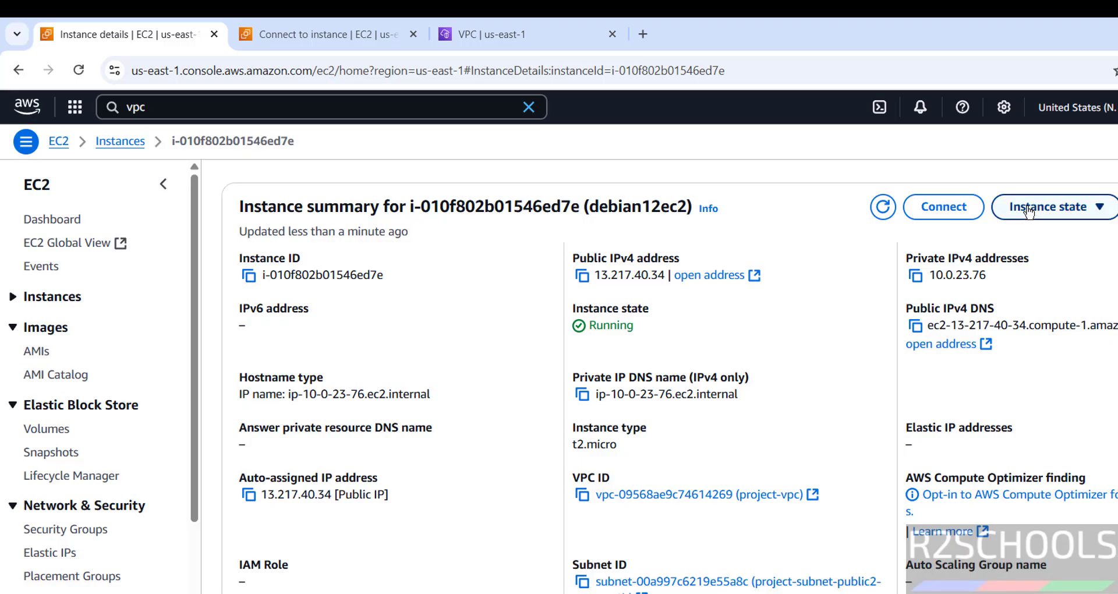
click(1049, 207)
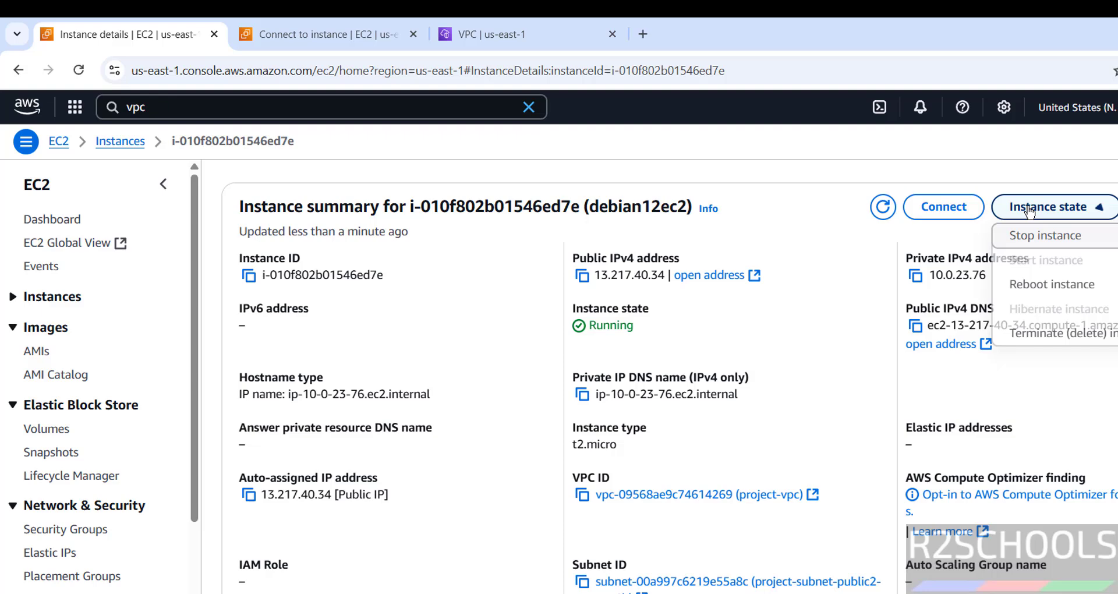
click(1052, 335)
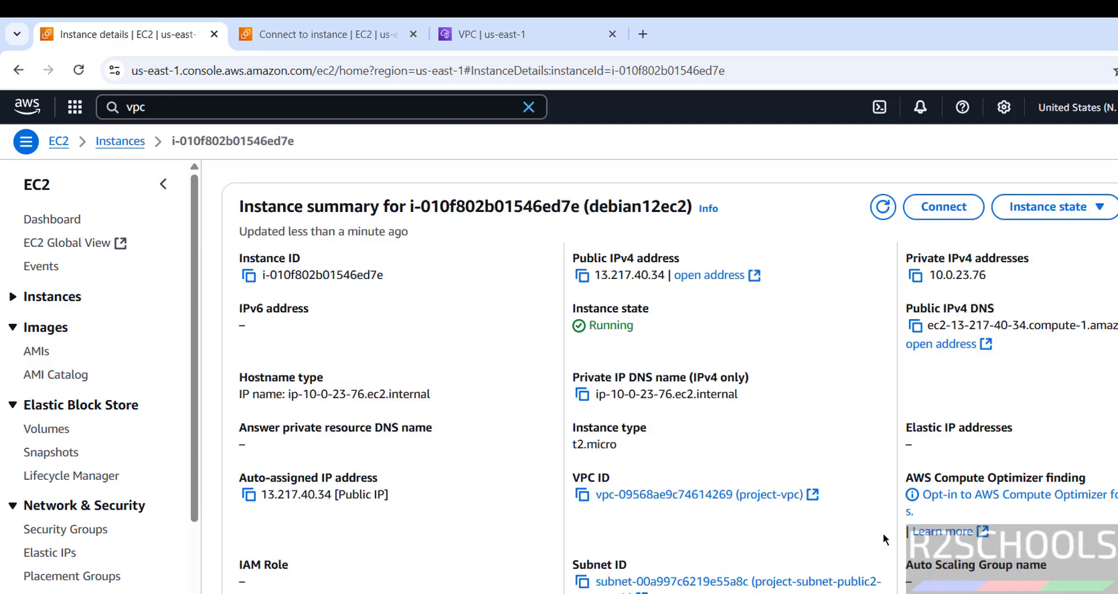
click(881, 540)
click(1049, 207)
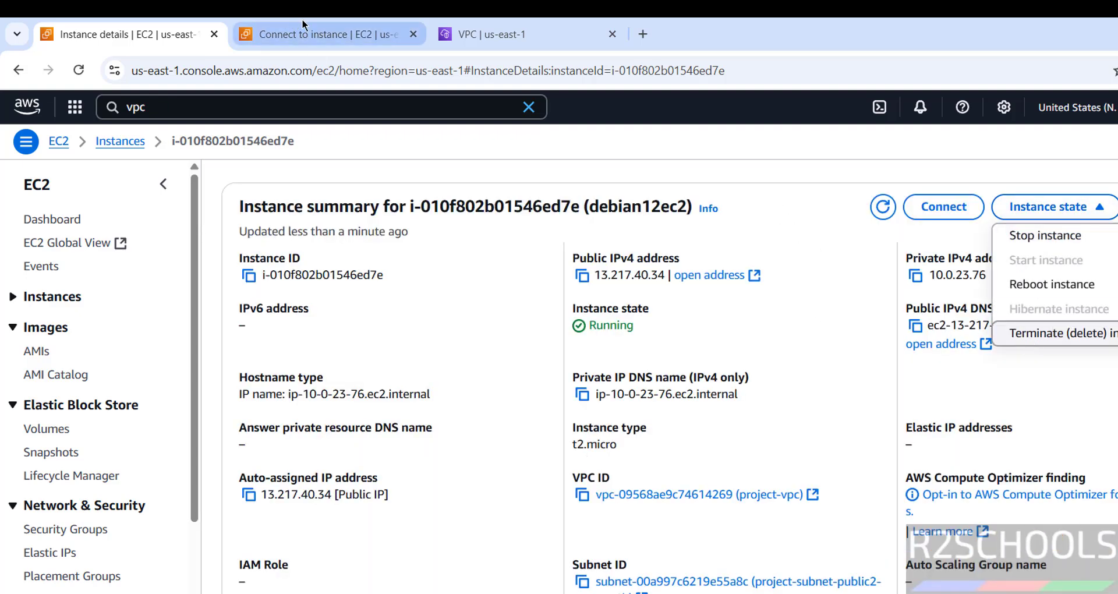
click(492, 34)
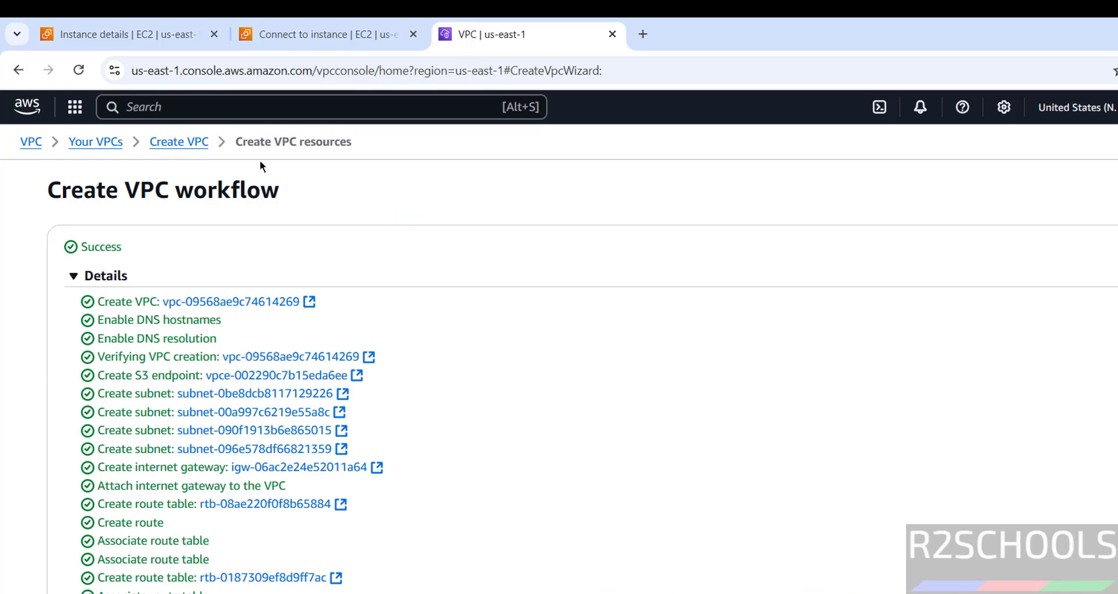
click(175, 36)
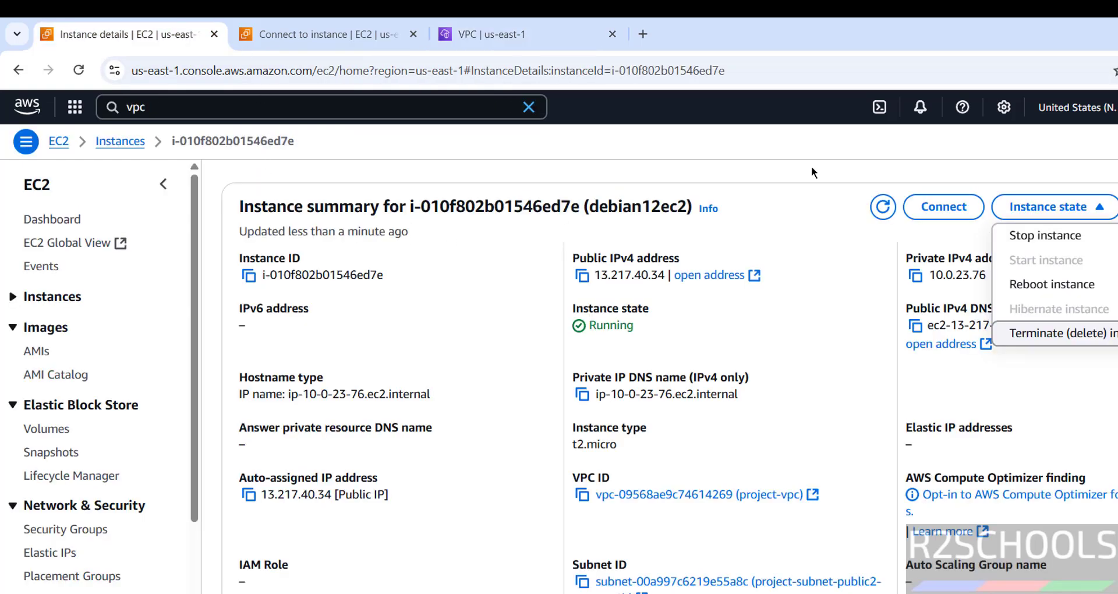